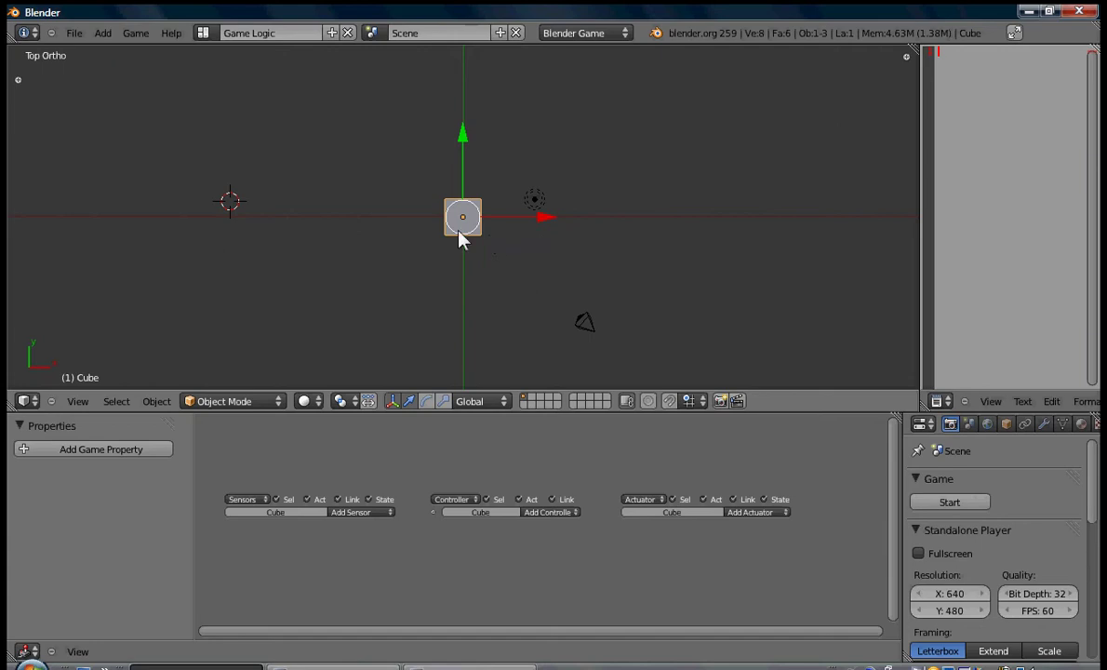
Step: Delete the default cube, leaving only the lamp and camera in the scene
key(x)
click(413, 239)
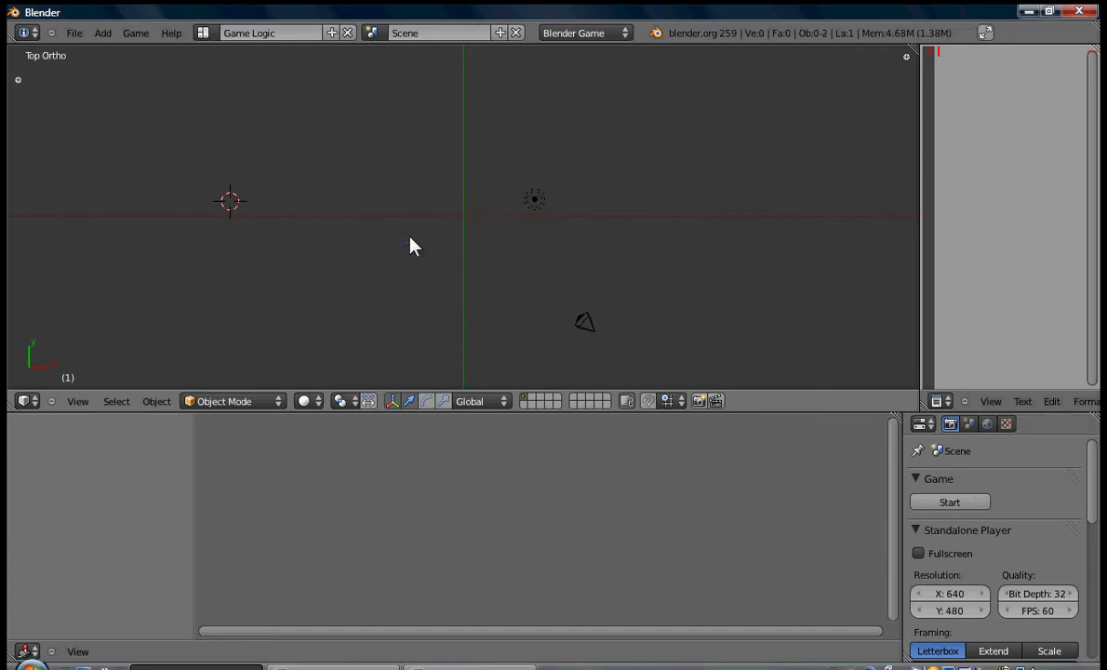
Step: Add a text object near the scene centre and change its wording to 'Play'
key(shift+a)
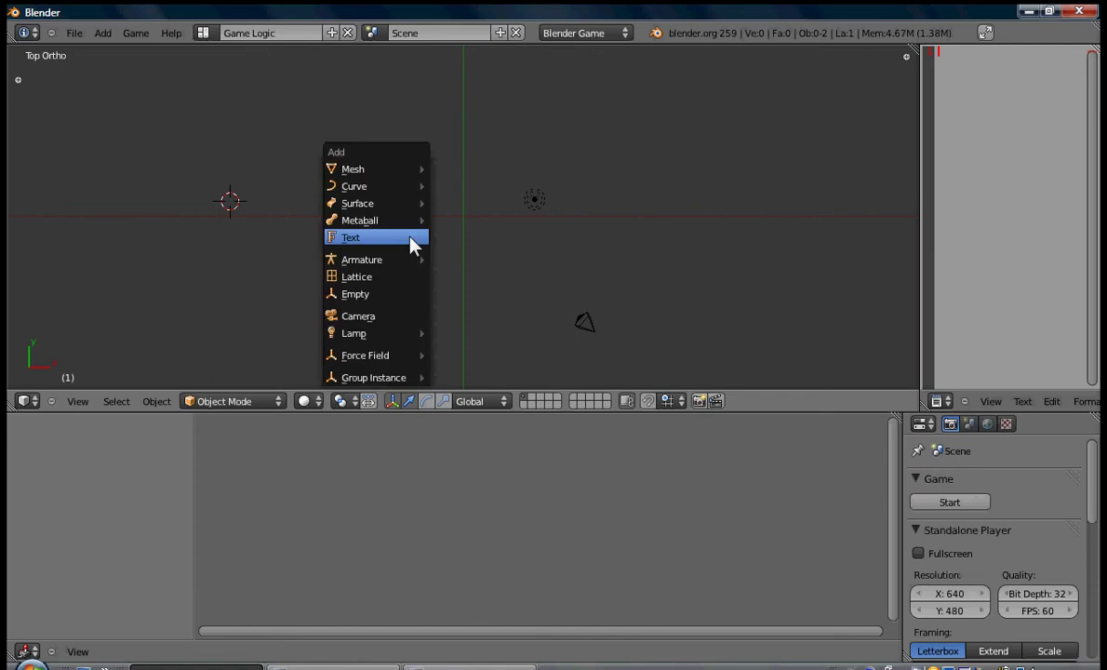
click(410, 238)
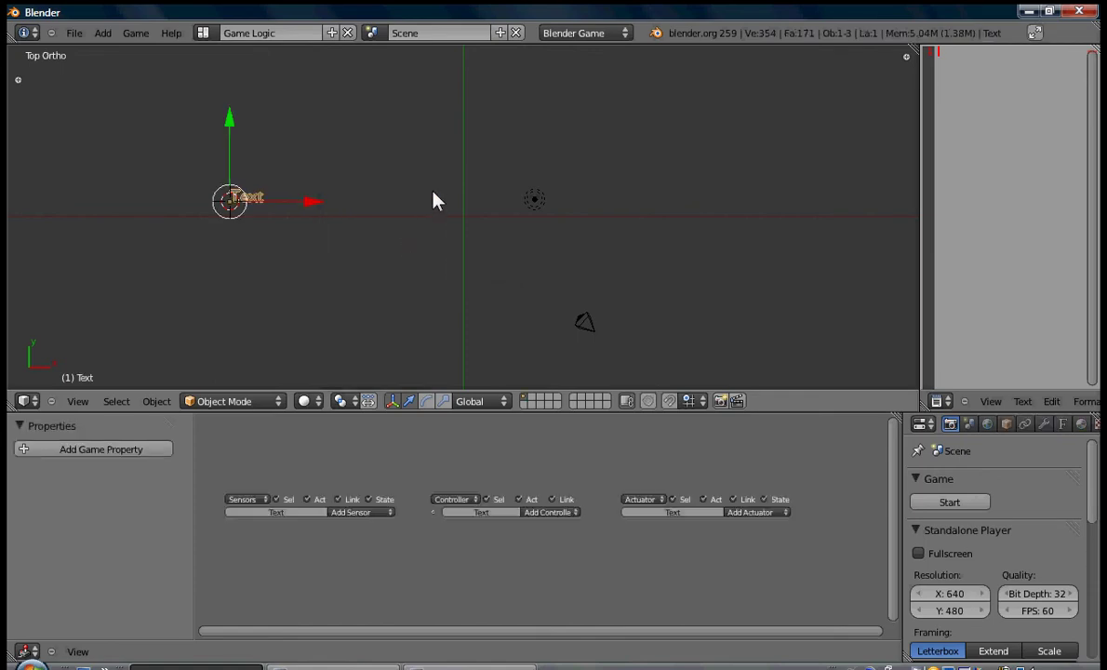
drag(317, 208, 521, 197)
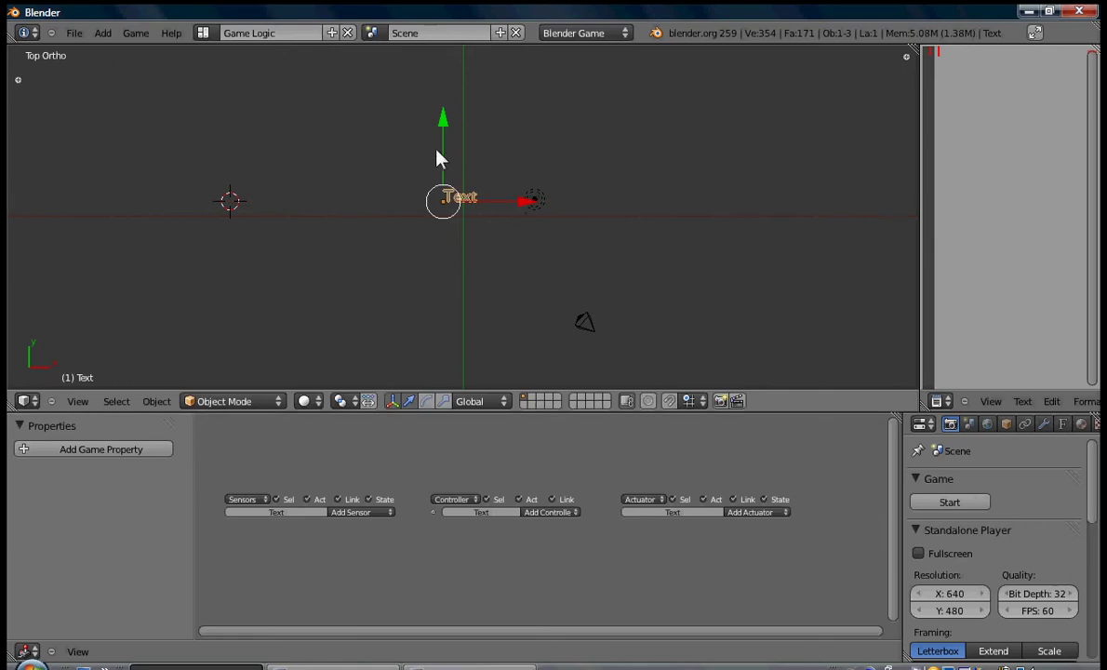
drag(441, 146, 493, 221)
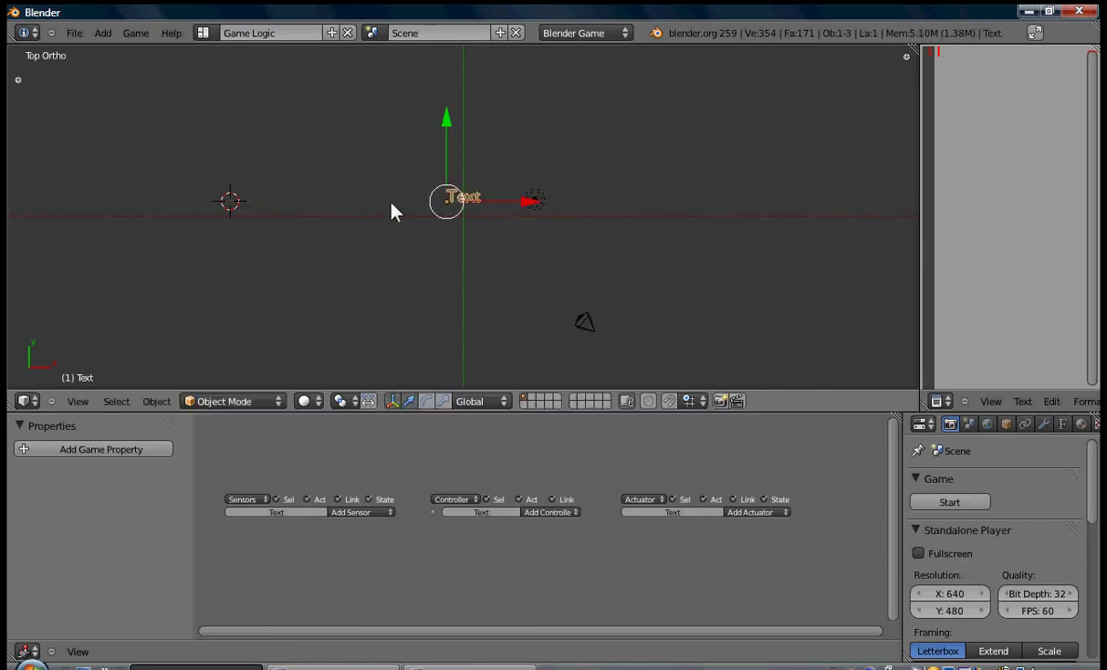
key(Tab)
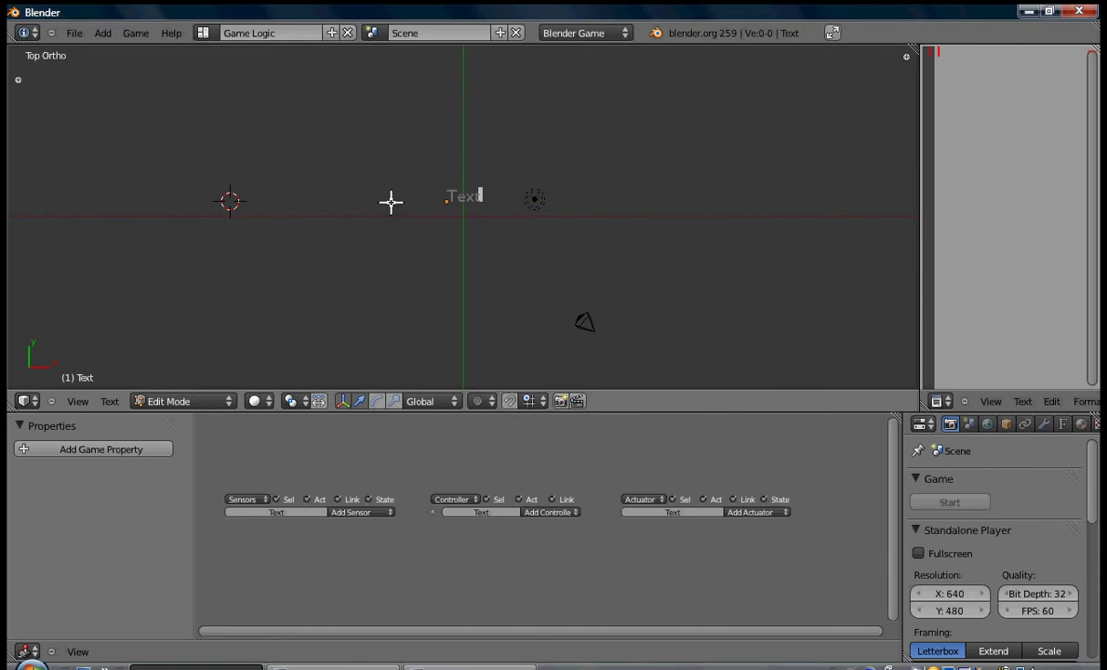
key(BackSpace)
key(BackSpace)
key(BackSpace)
key(BackSpace)
text(Play)
key(Tab)
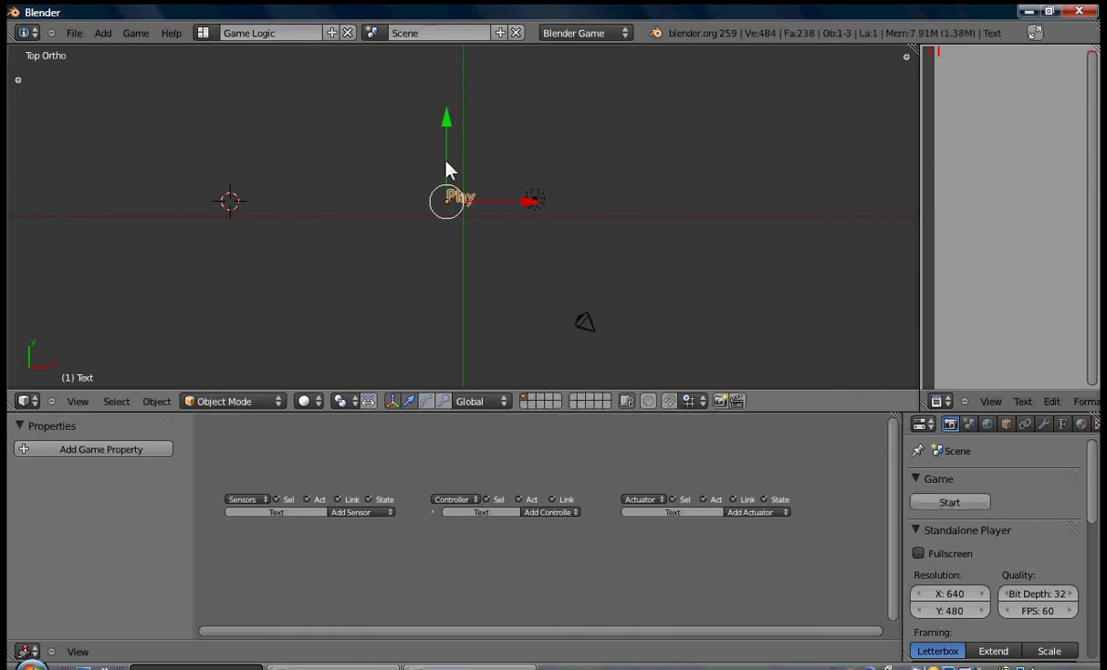
Step: Move the Play text up along Y and nudge it slightly right along X
scroll(451, 284, up, 4)
scroll(448, 277, down, 1)
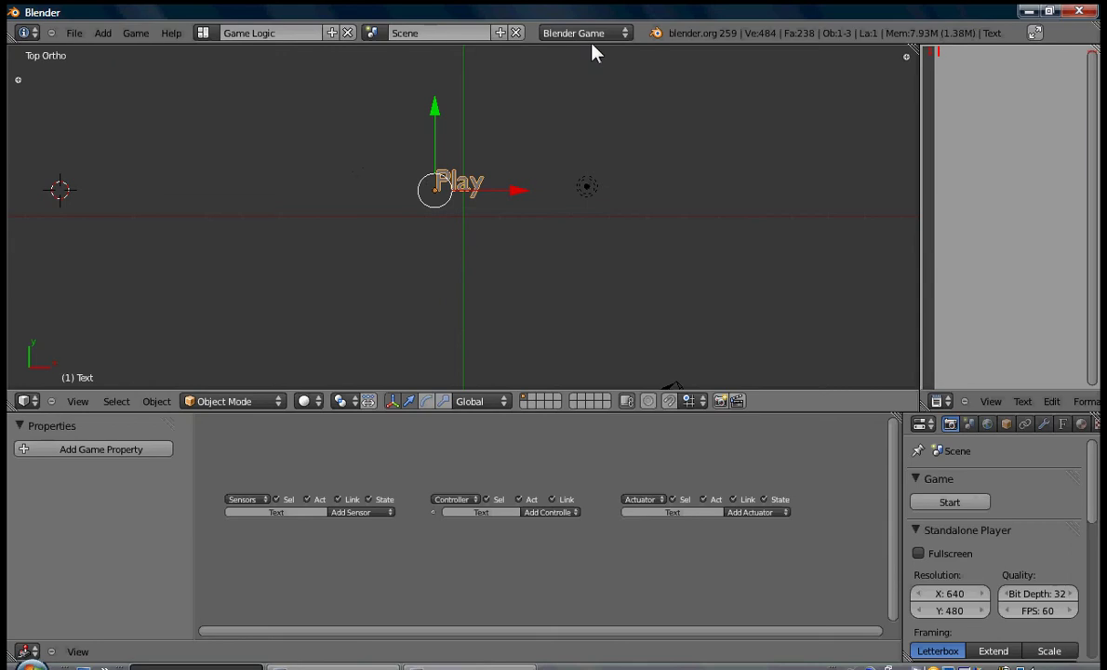
key(g)
key(y)
click(447, 86)
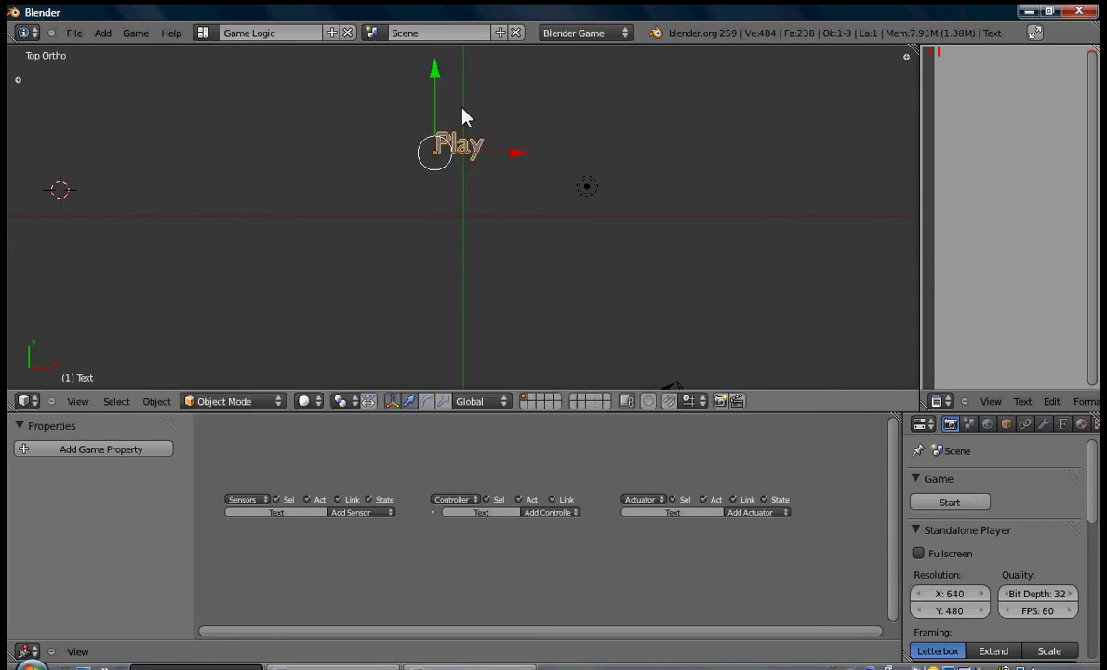
key(g)
key(x)
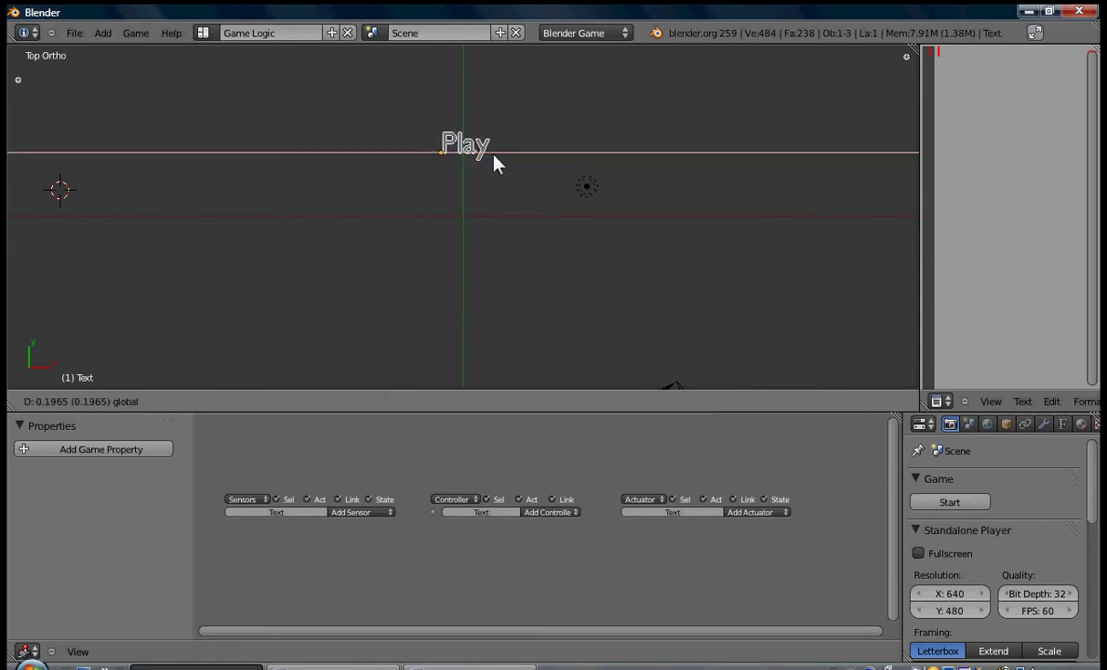
click(497, 158)
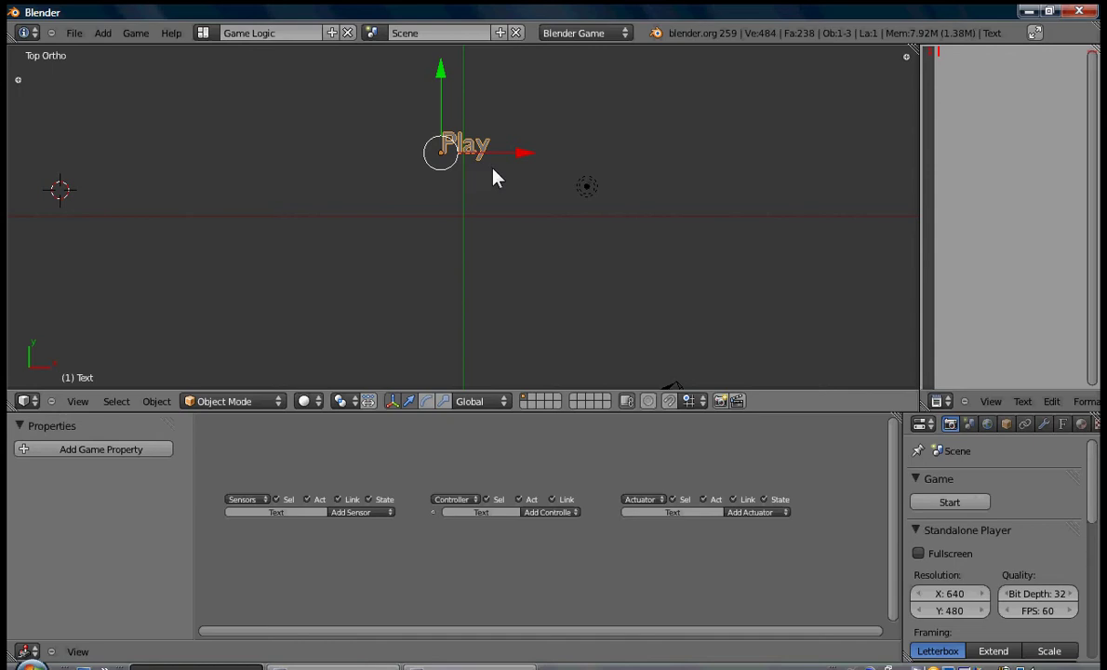
Step: Convert the Play text to a mesh and inspect its vertices in Edit Mode
key(alt+c)
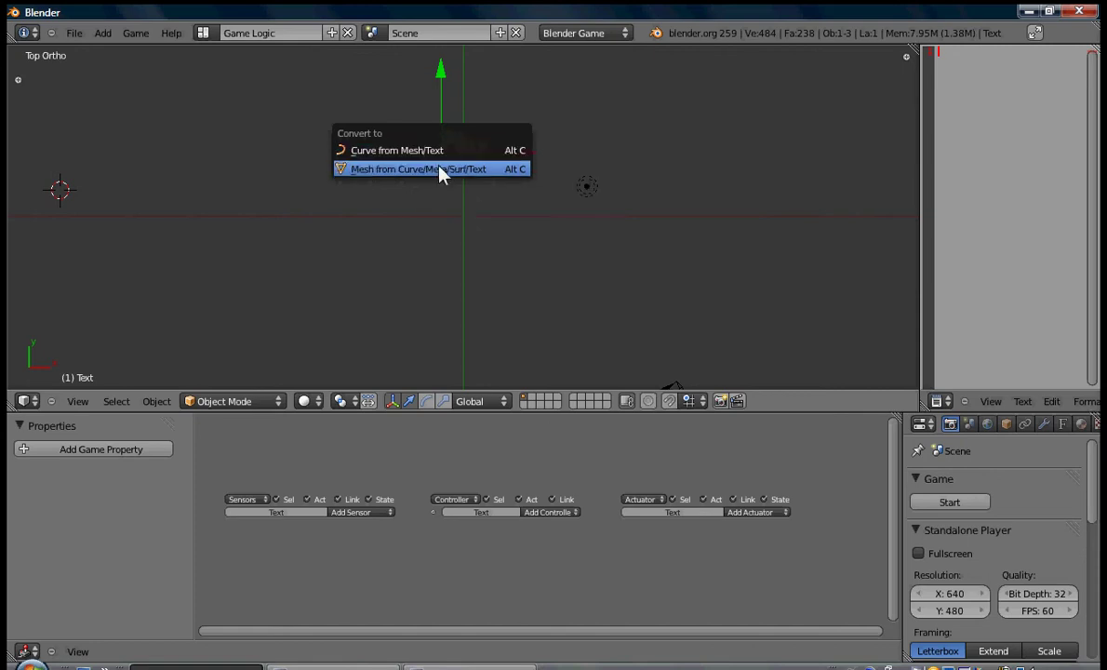
click(447, 173)
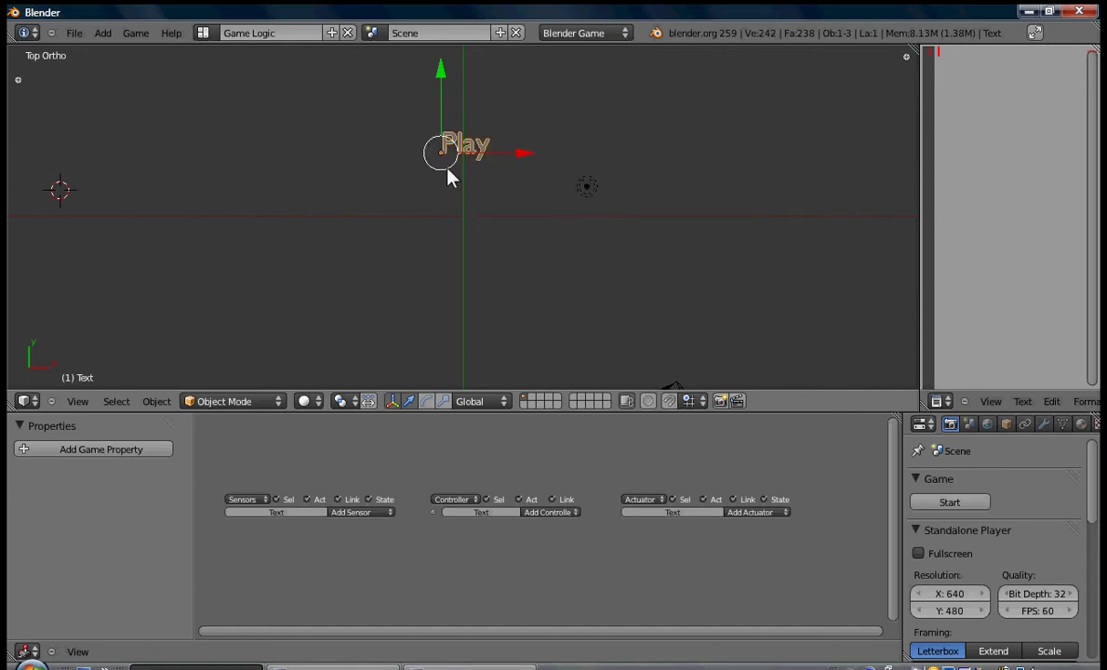
key(Tab)
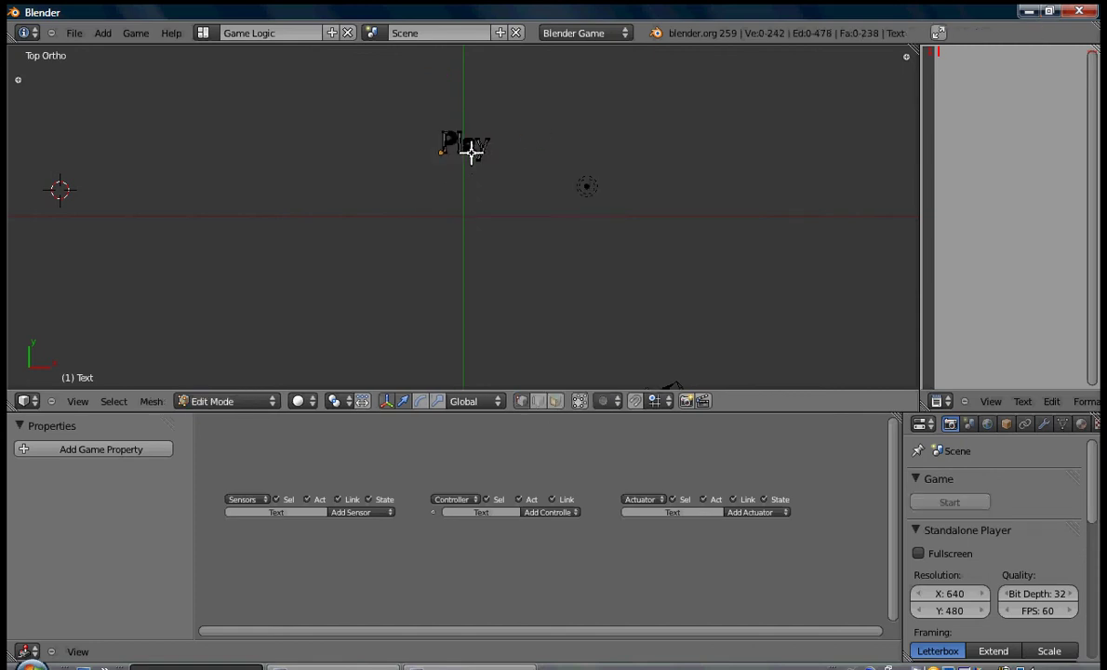
right_click(472, 142)
right_click(442, 153)
key(Tab)
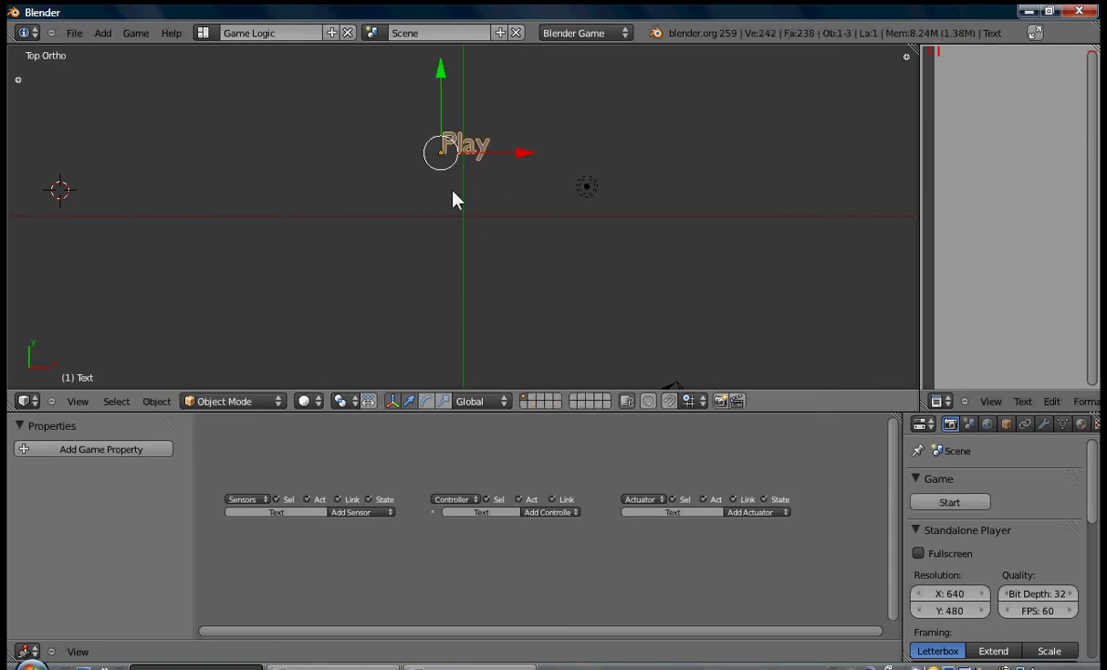
Step: Snap the 3D cursor to the centre of the selected Play mesh vertices
key(Tab)
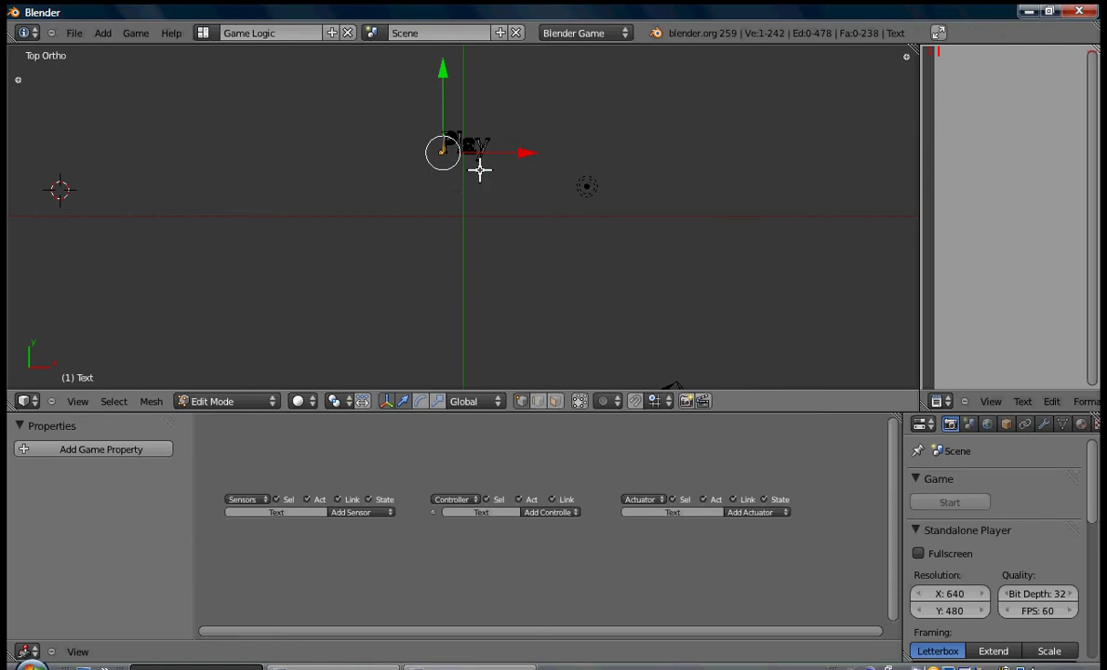
key(a)
key(a)
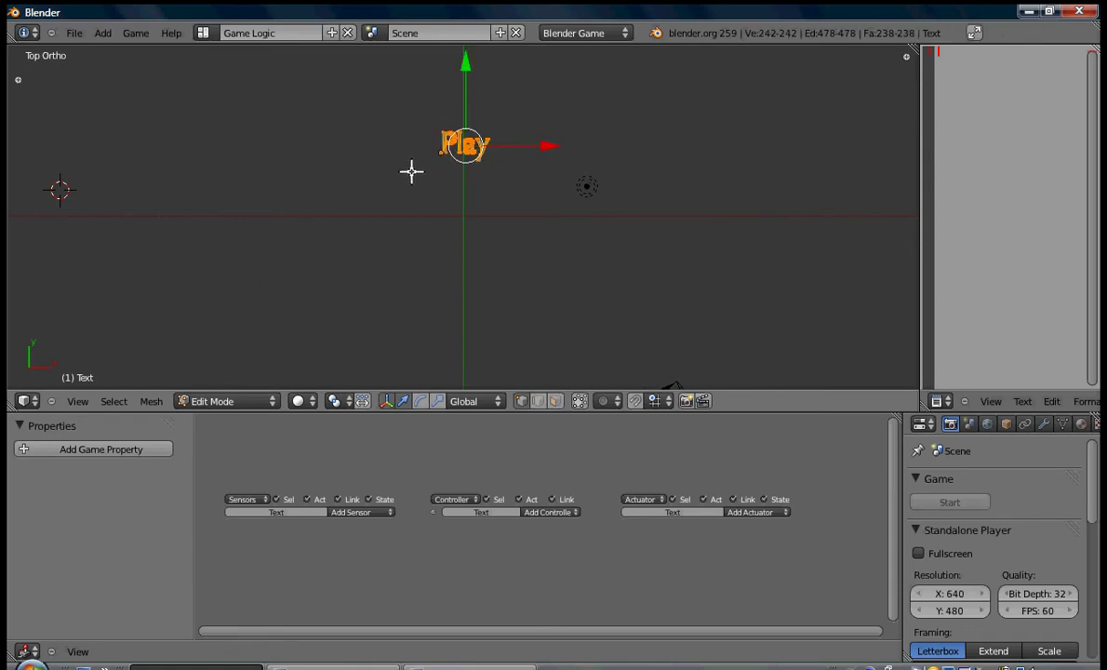
key(shift+s)
click(196, 196)
Step: Add a plane to the Play mesh and widen it along X
key(shift+a)
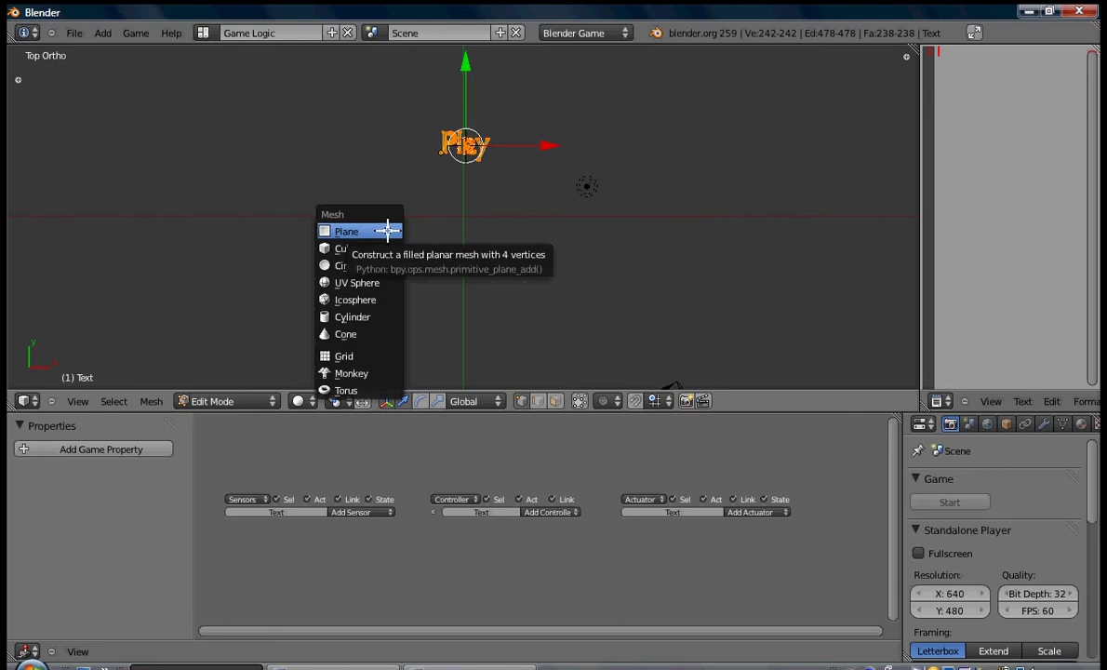
click(340, 231)
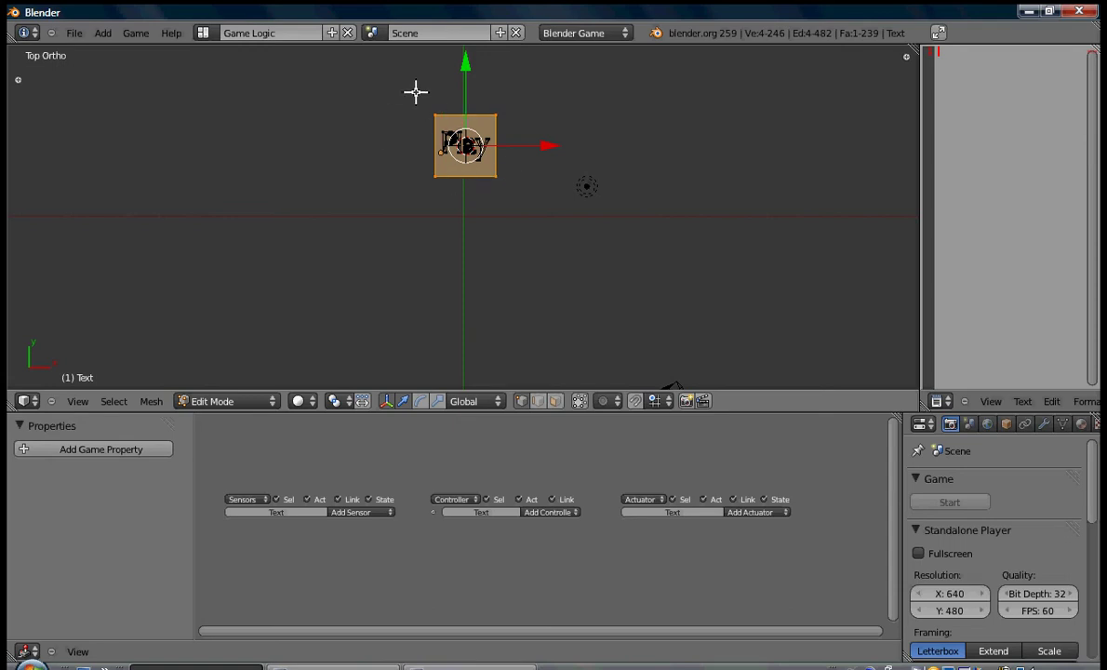
key(s)
key(x)
key(Escape)
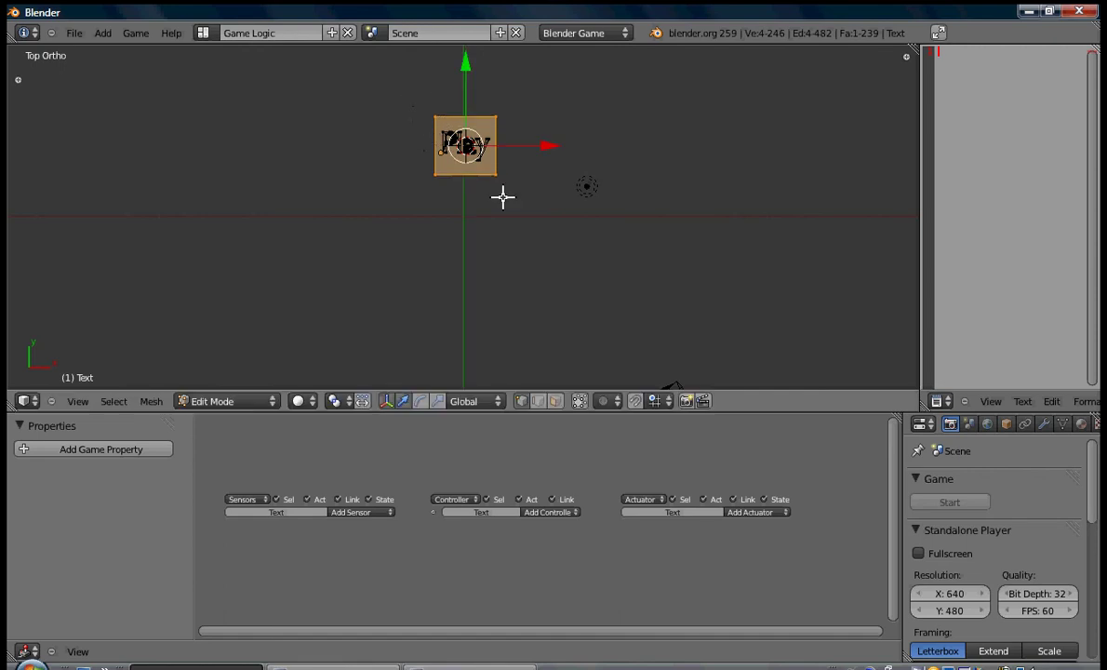
key(s)
key(x)
click(642, 223)
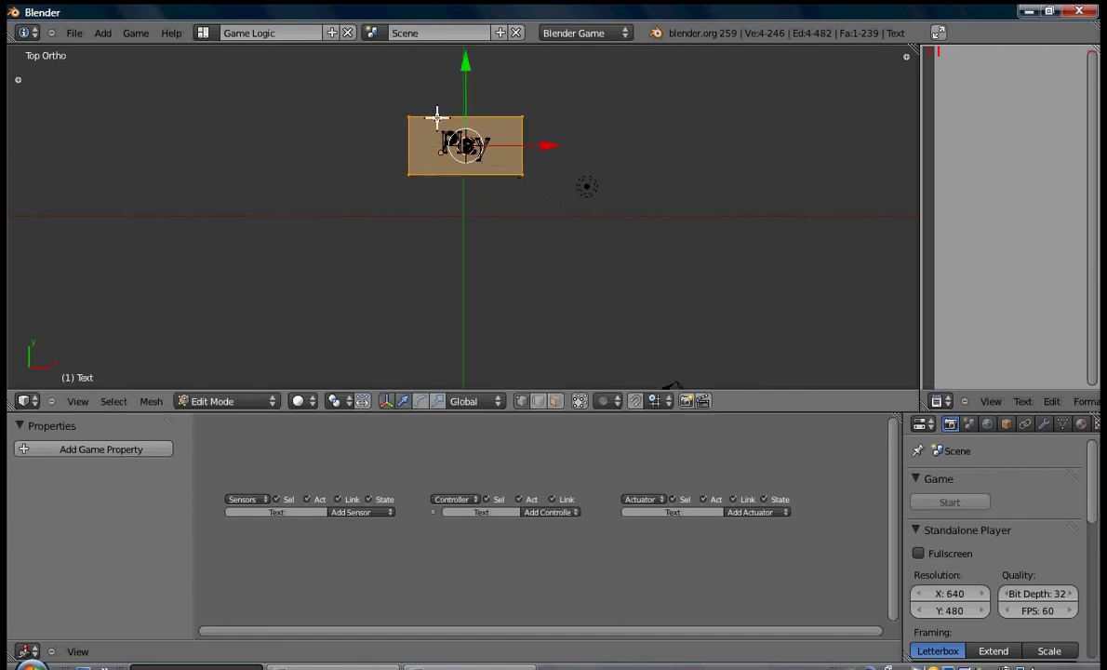
Step: Rescale the plane along Y and X so it frames the Play lettering
key(s)
key(y)
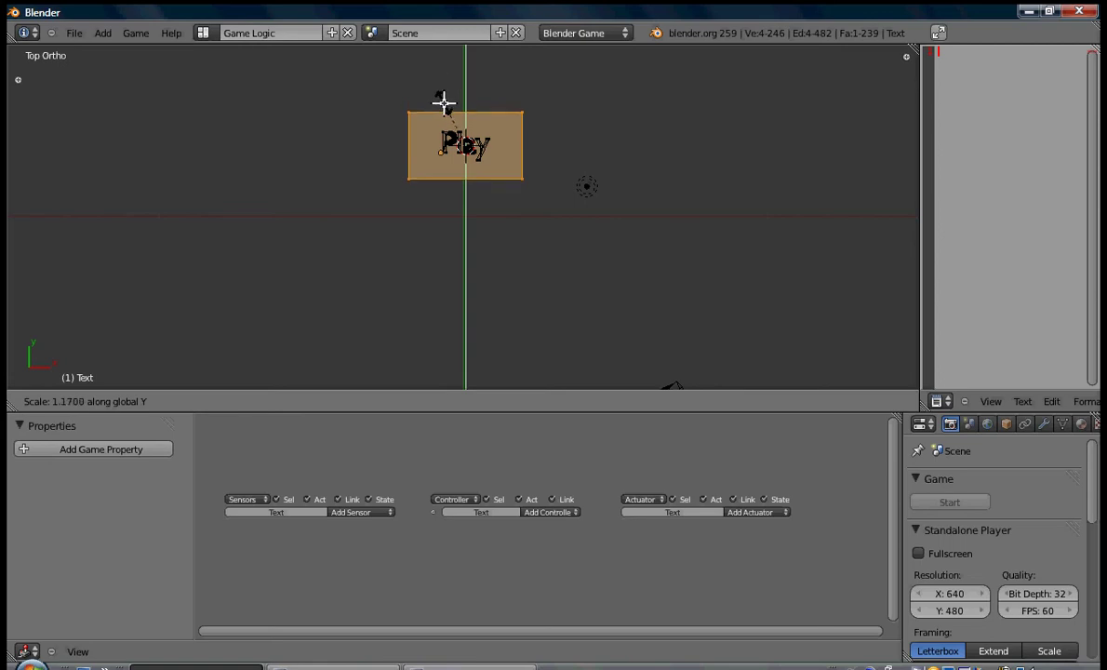
click(445, 101)
key(s)
key(x)
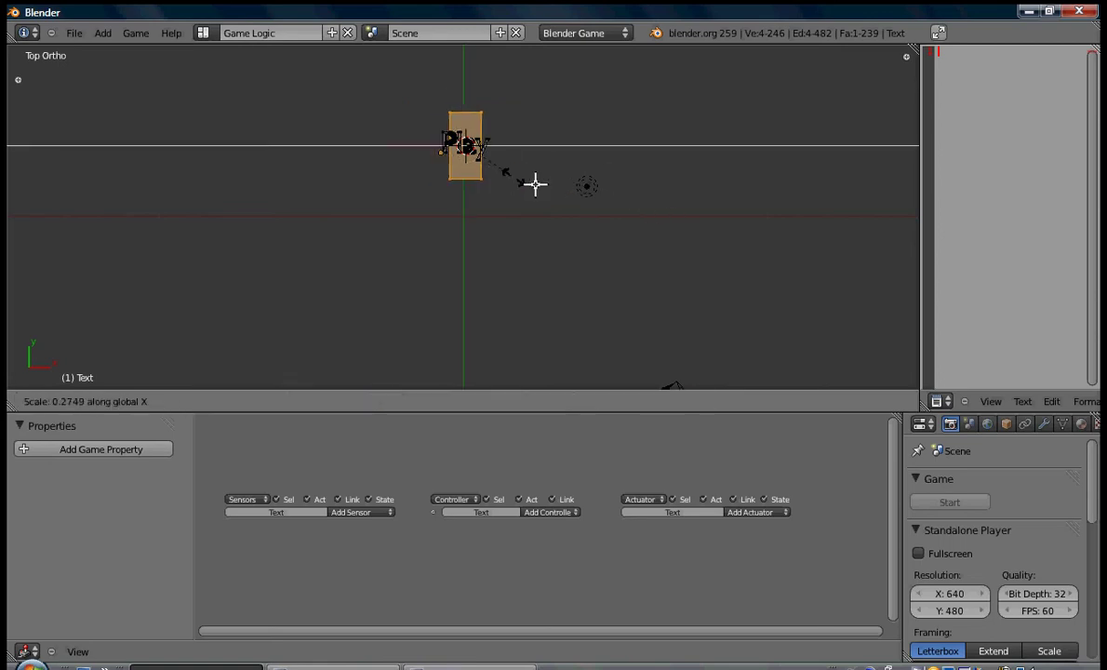
click(617, 203)
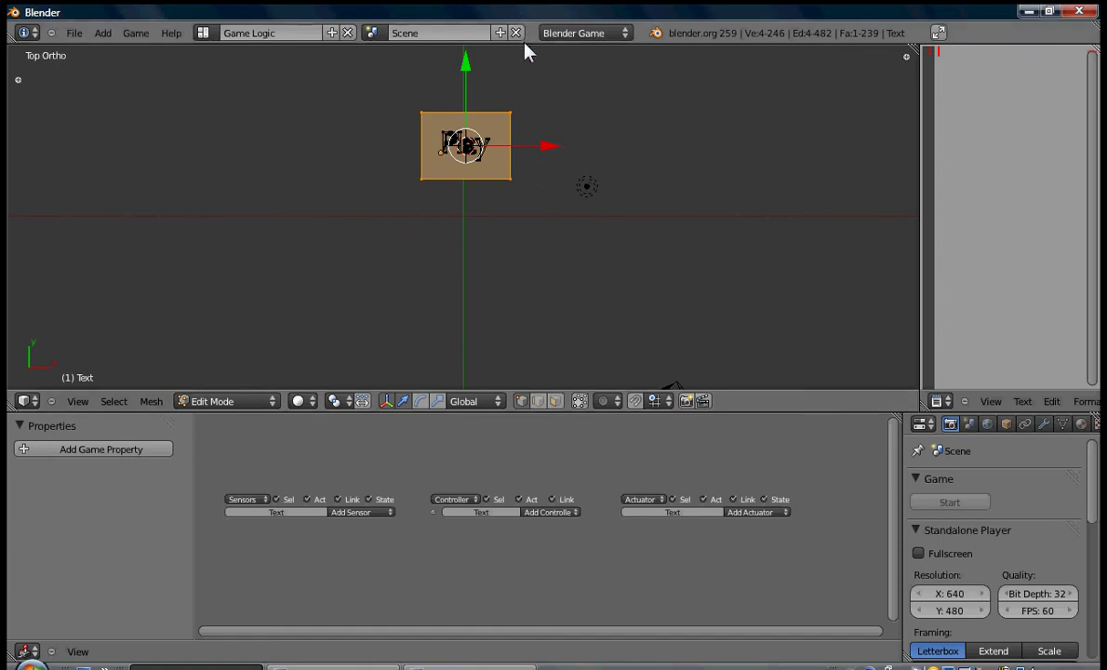
key(s)
key(y)
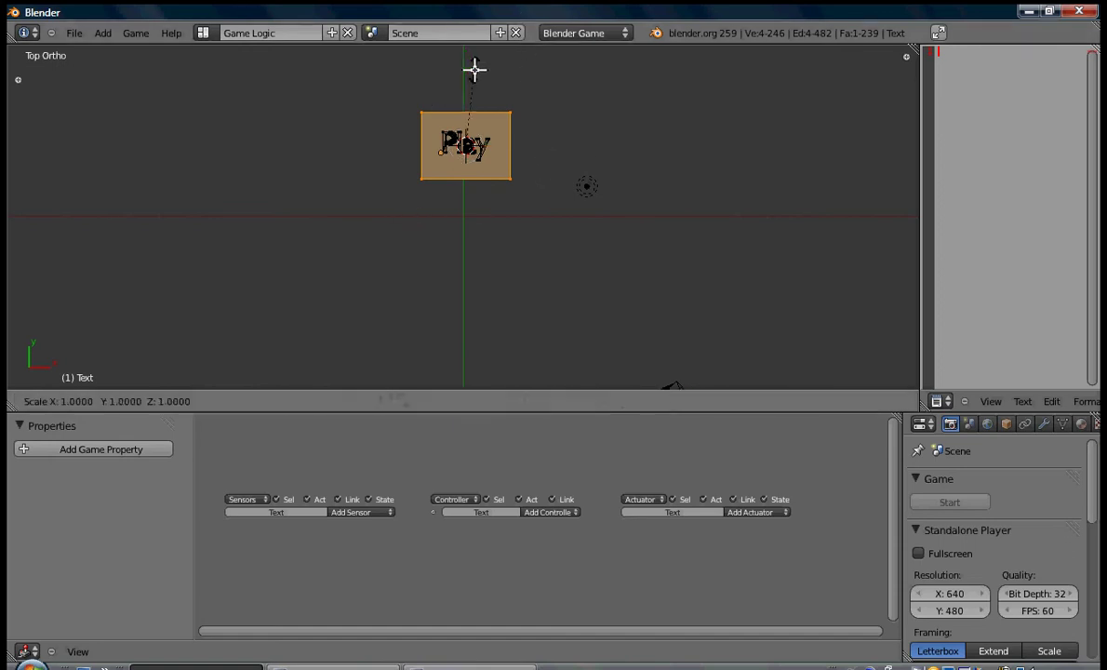
click(485, 91)
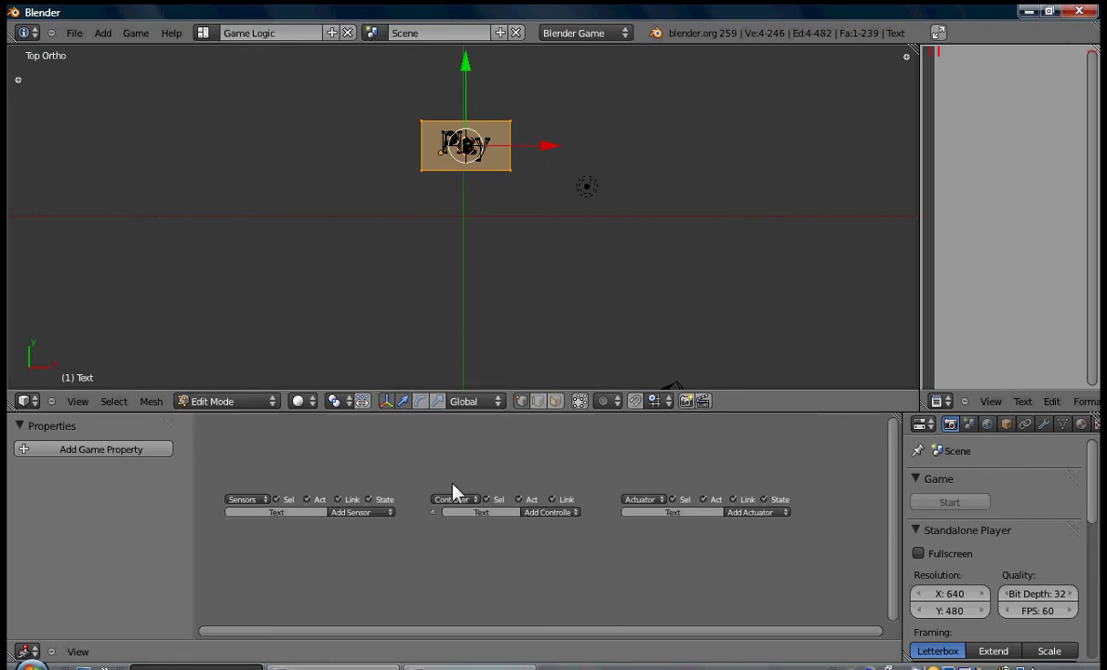
Step: Return to Top view and shift the plane and text slightly up along Y
middle_drag(428, 251, 472, 133)
drag(467, 139, 467, 133)
middle_drag(466, 133, 421, 228)
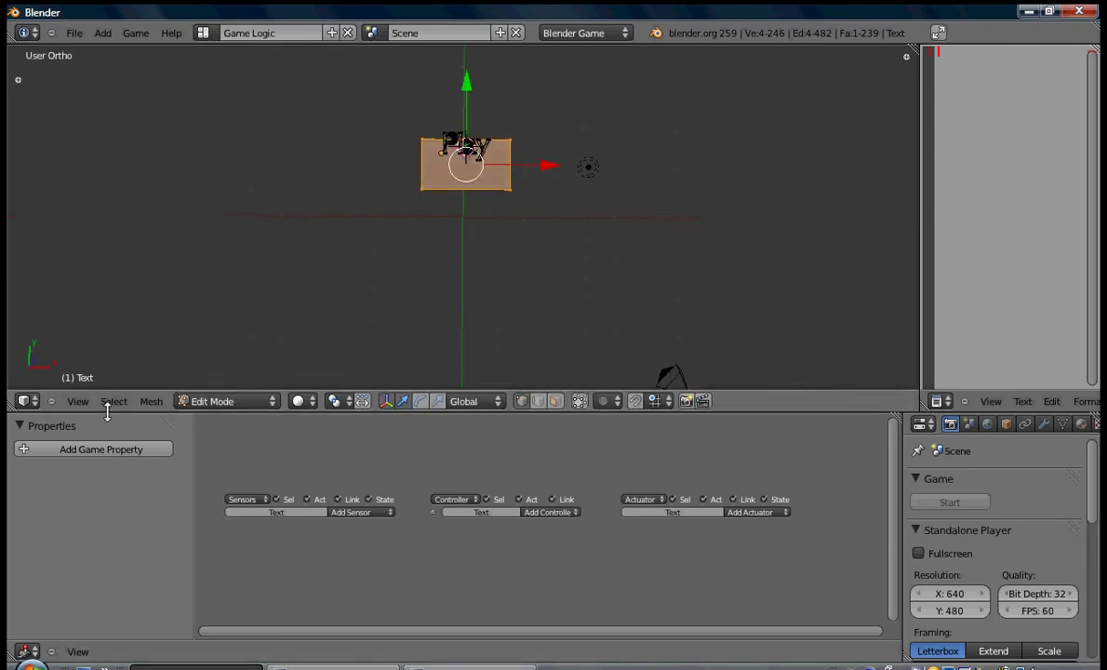
click(78, 401)
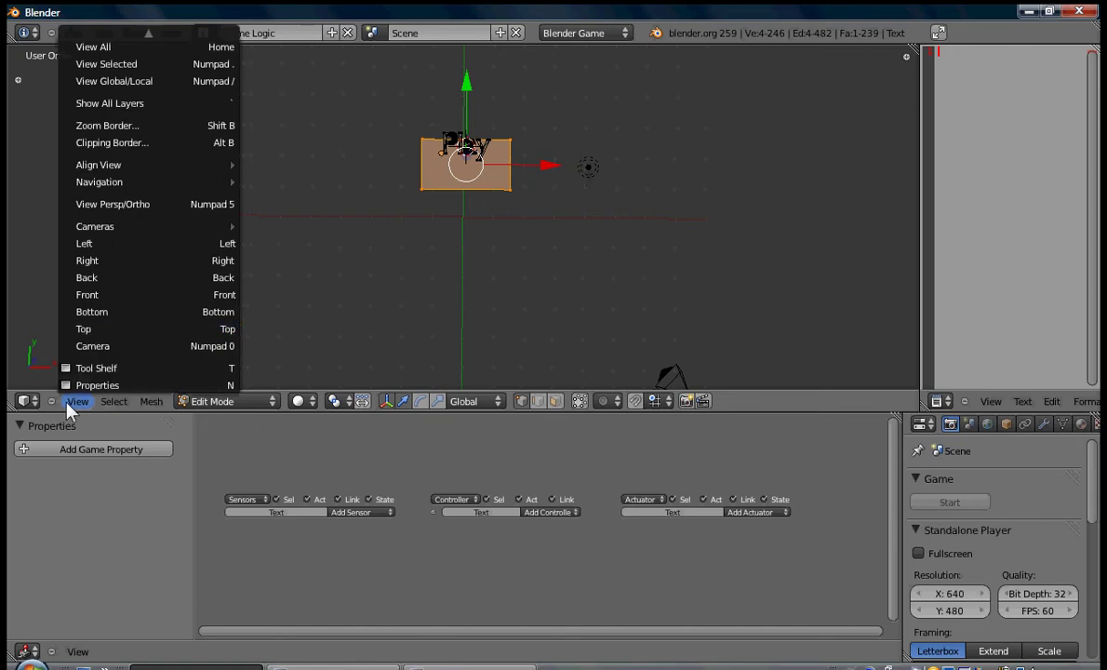
click(119, 328)
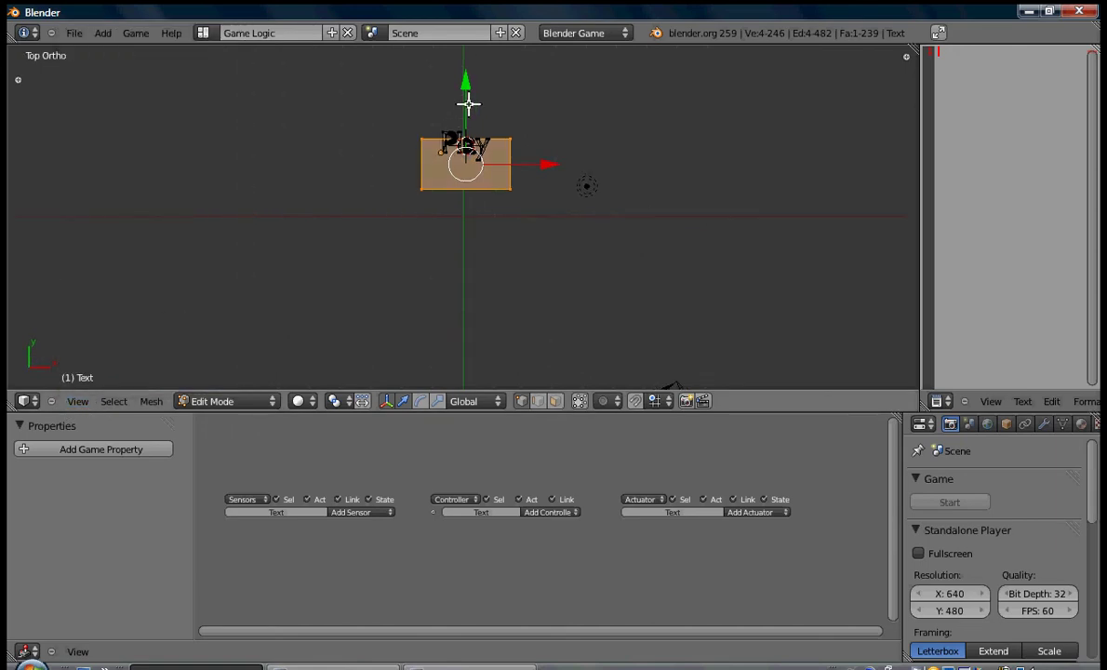
drag(467, 99, 465, 92)
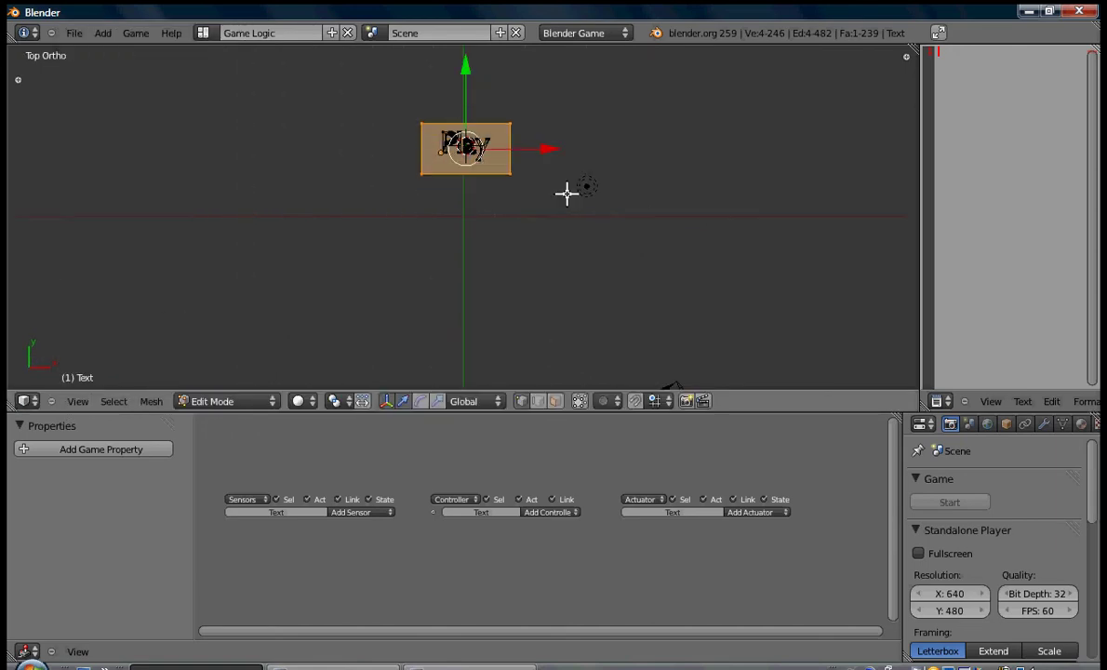
key(Tab)
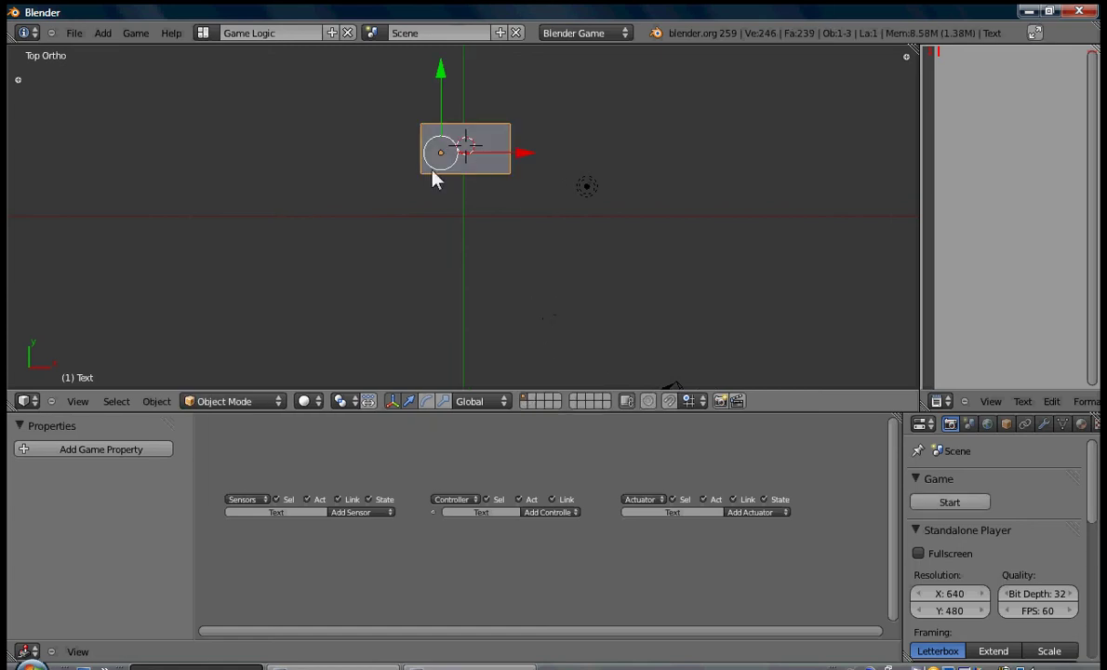
key(Tab)
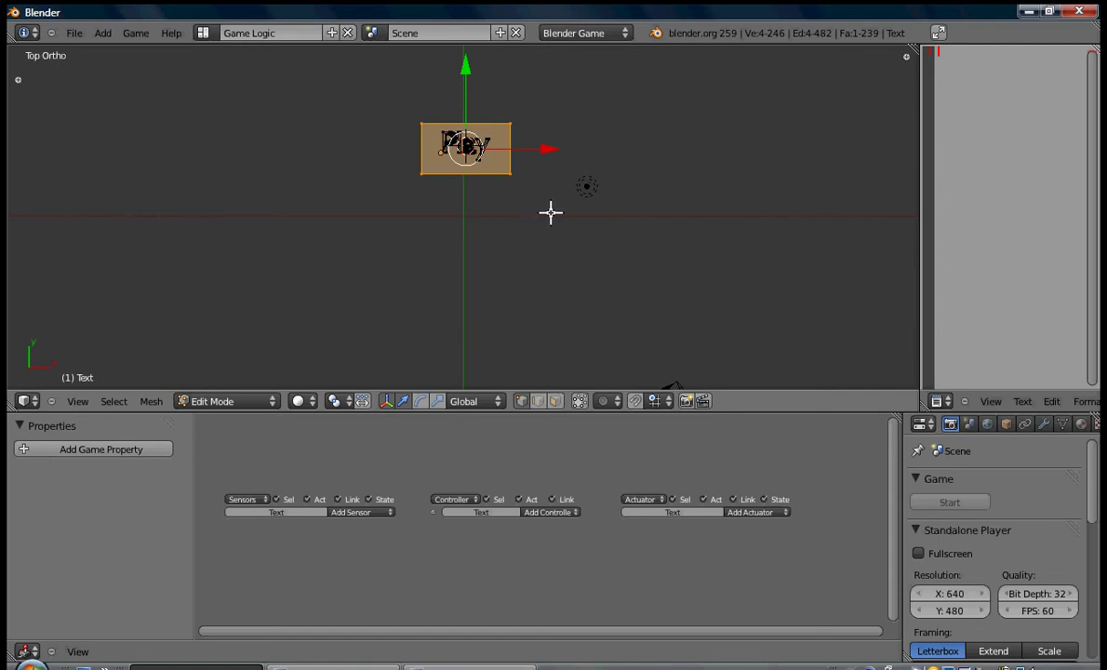
Step: Enlarge the Properties area and give the Play mesh a red first material
drag(946, 412, 926, 344)
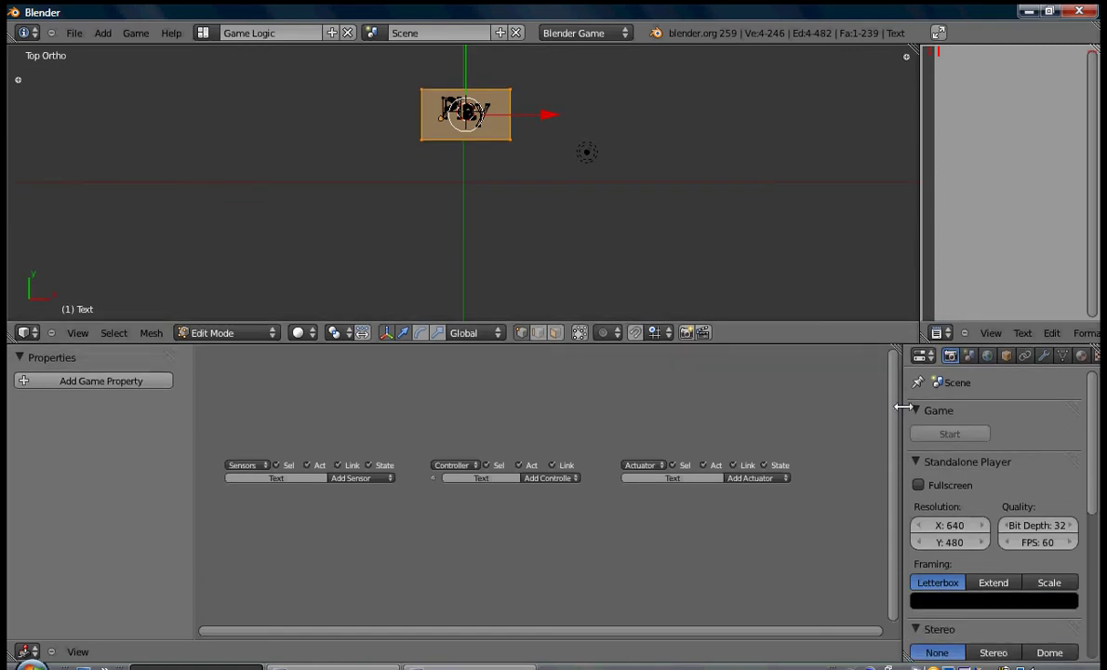
drag(898, 410, 579, 382)
click(756, 355)
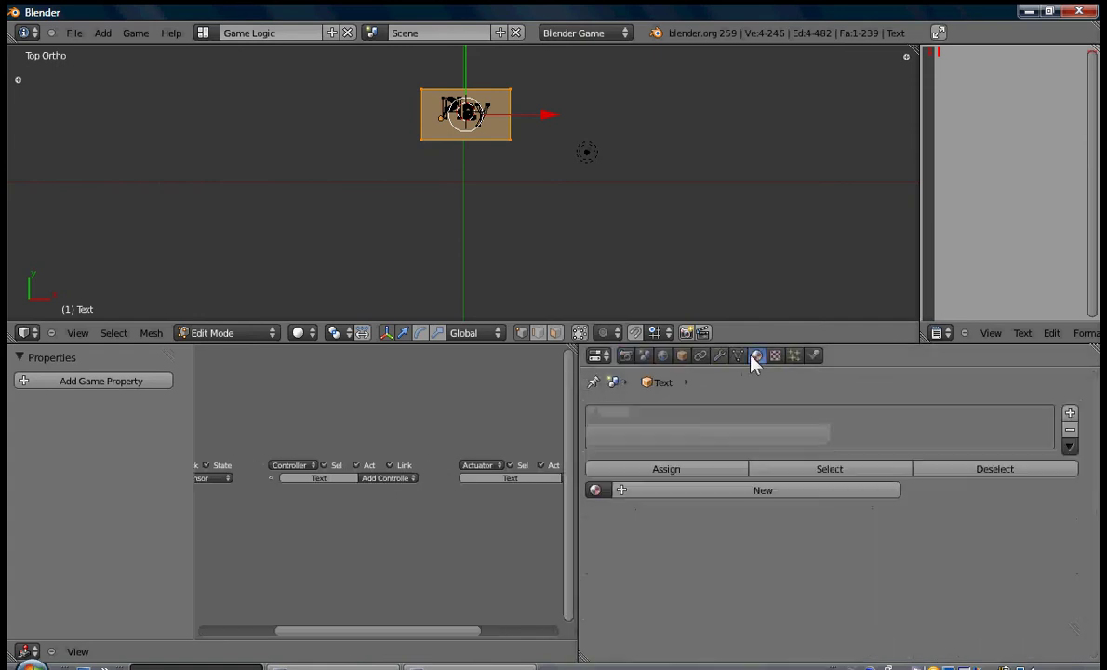
click(669, 489)
scroll(662, 511, down, 4)
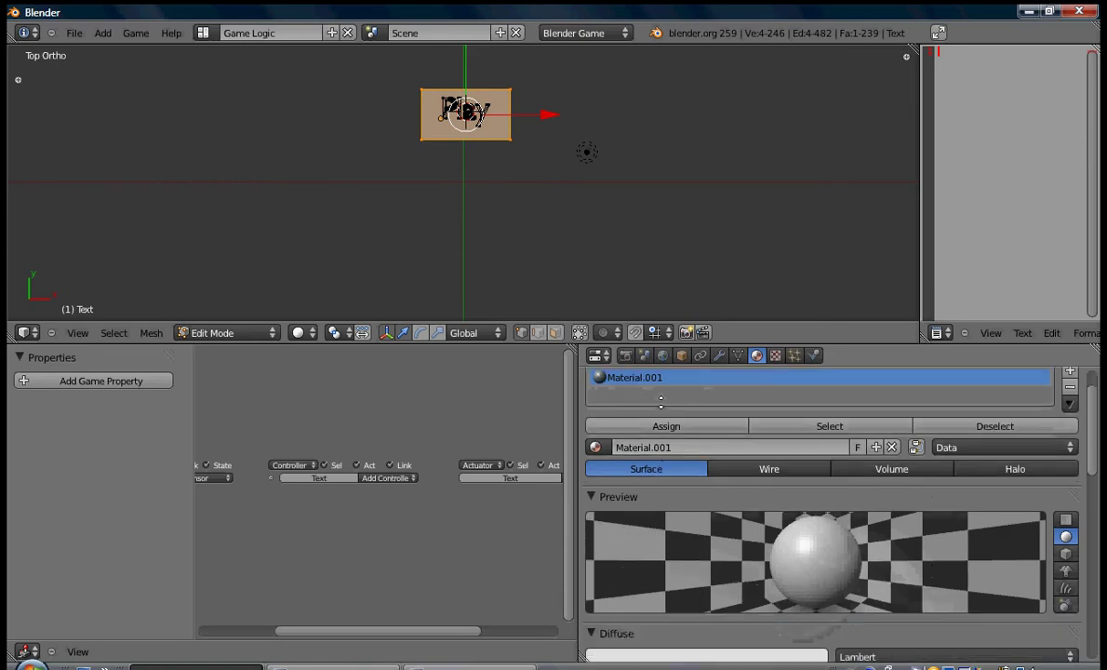
click(639, 565)
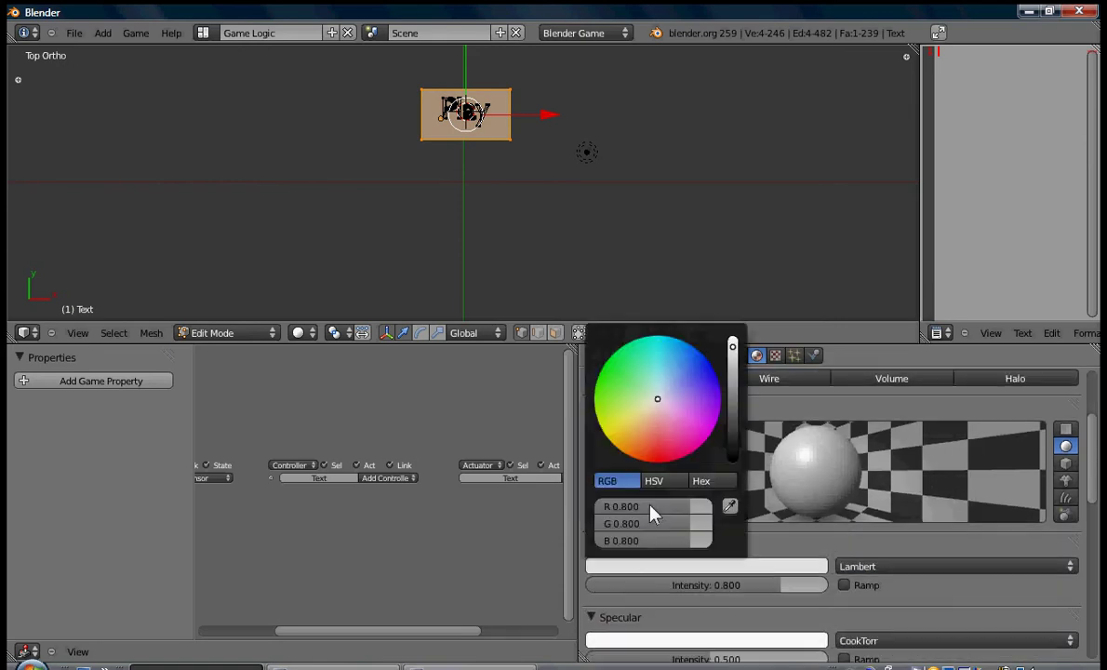
drag(662, 457, 662, 477)
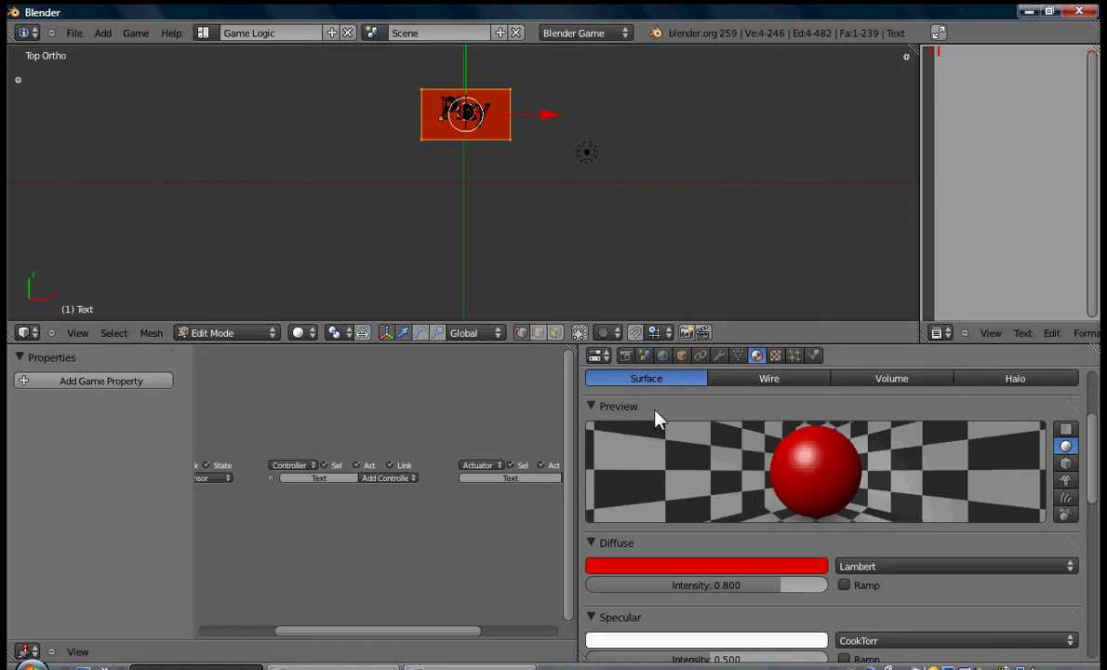
Step: Add a second material slot holding a new blue Material.002
scroll(655, 420, up, 2)
scroll(694, 419, up, 2)
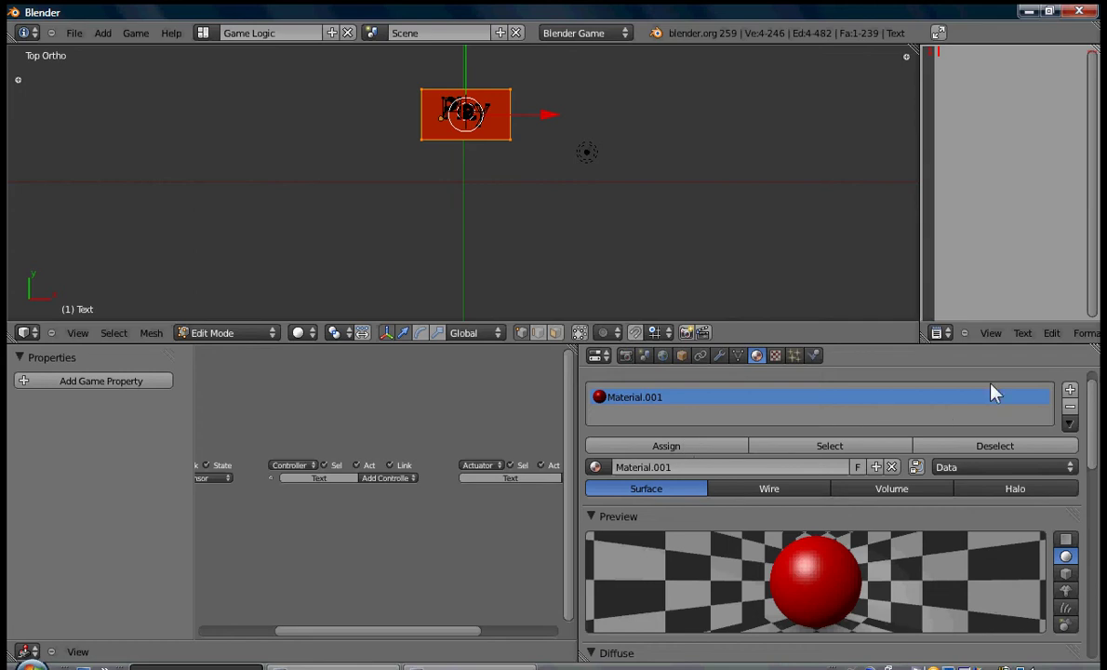
click(1070, 391)
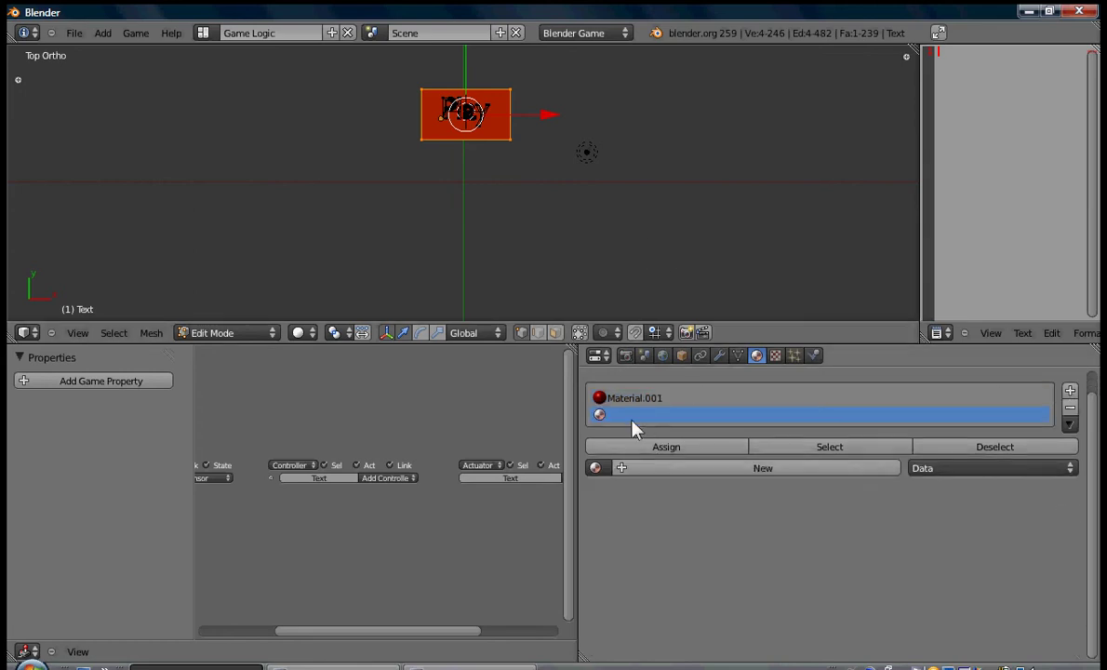
click(682, 469)
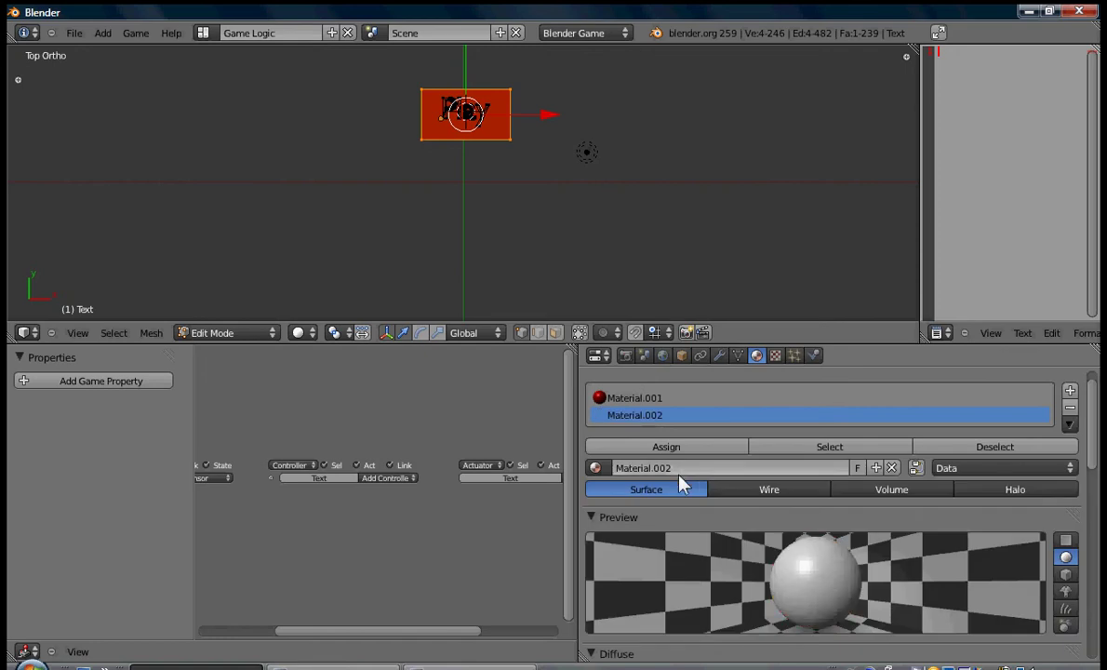
scroll(682, 480, down, 3)
scroll(665, 384, down, 1)
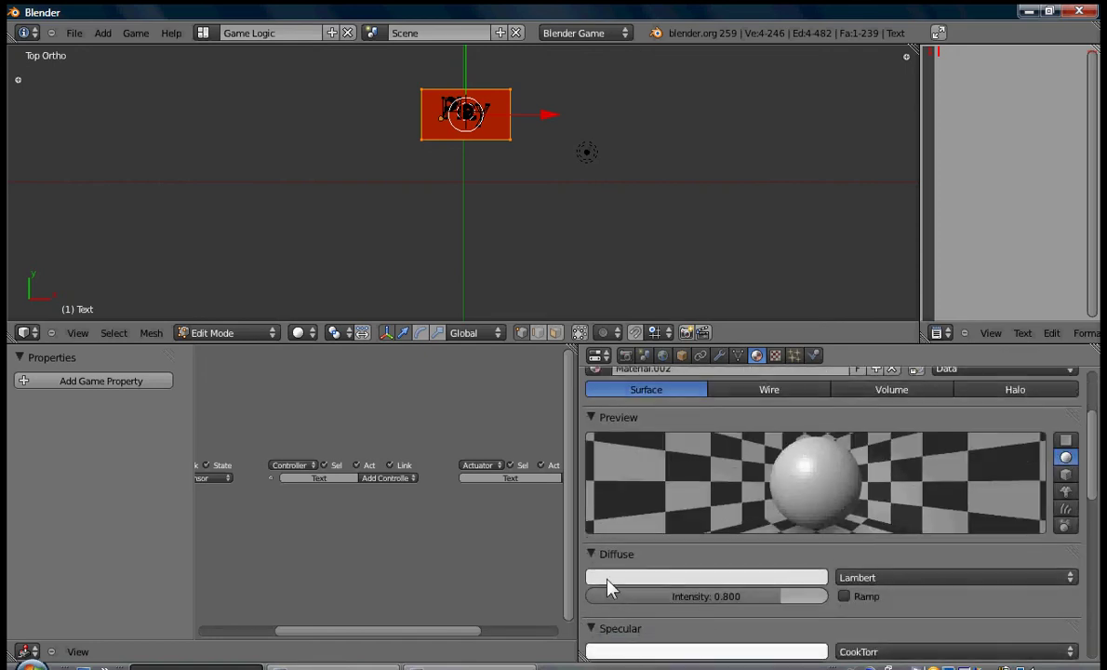
click(651, 576)
click(707, 369)
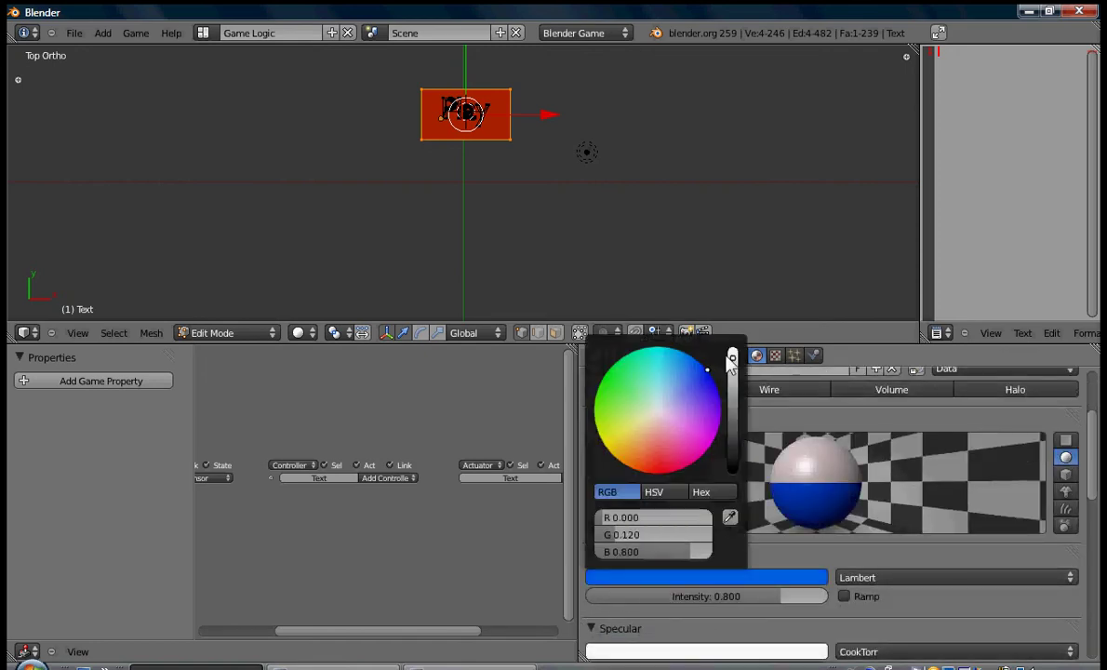
Step: Nudge the selected plane up slightly and assign the blue material to it
scroll(786, 520, up, 4)
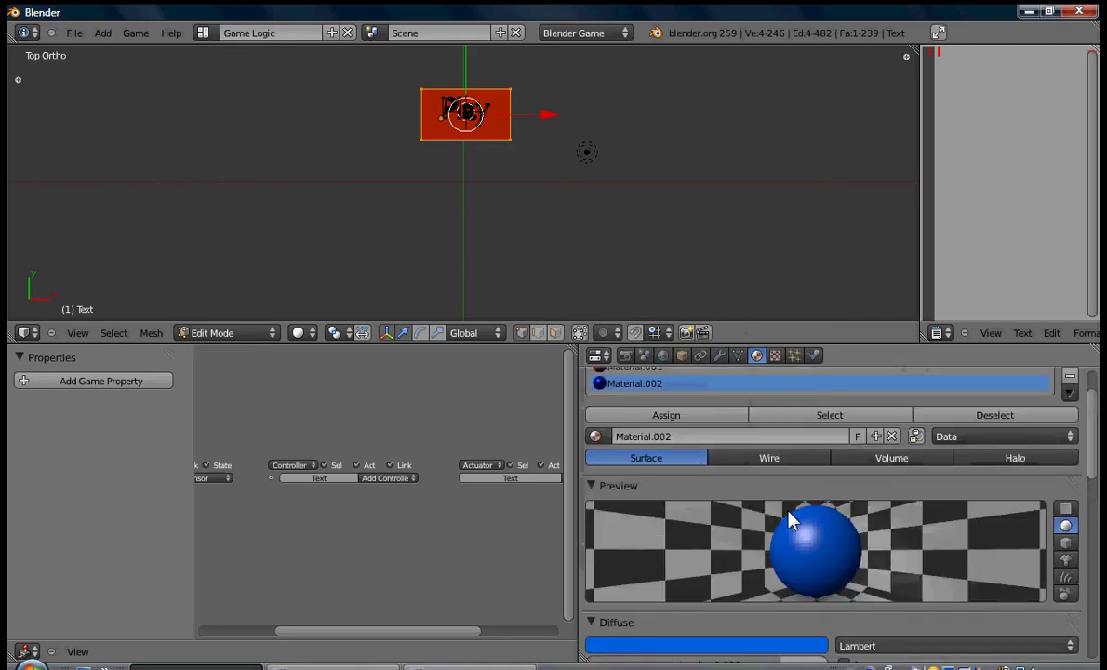
scroll(758, 493, down, 1)
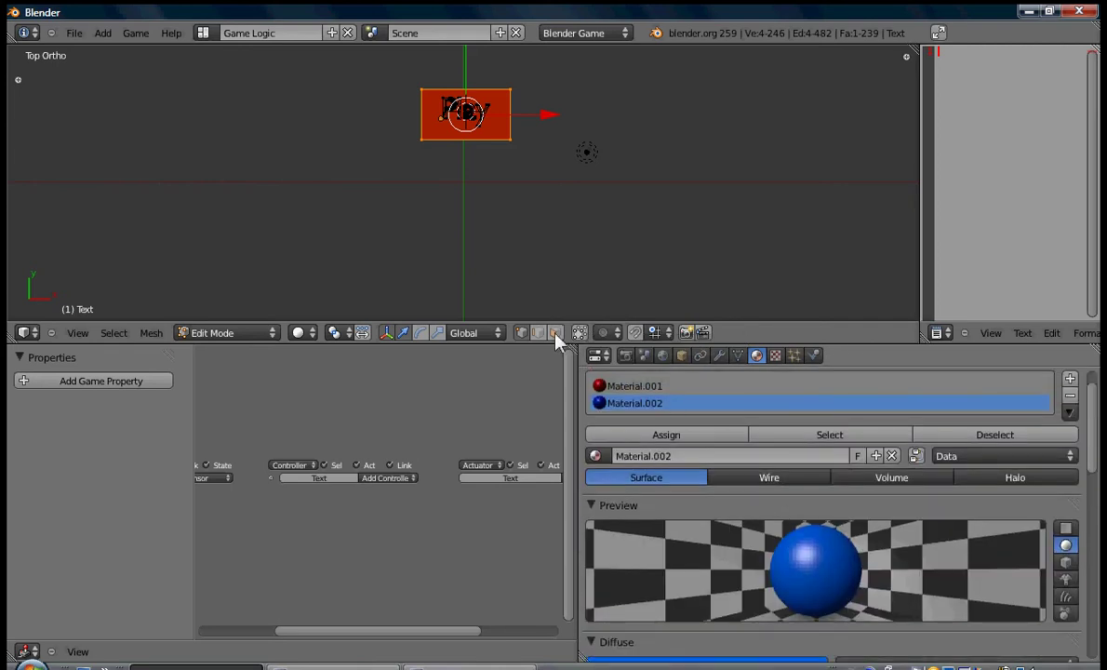
key(g)
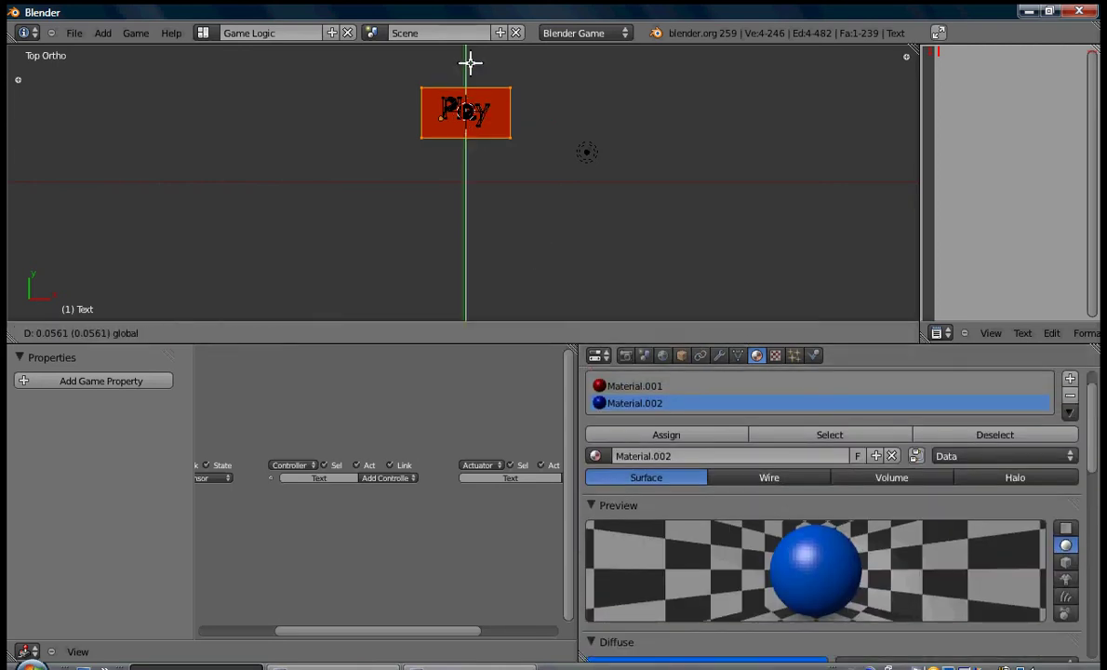
click(469, 62)
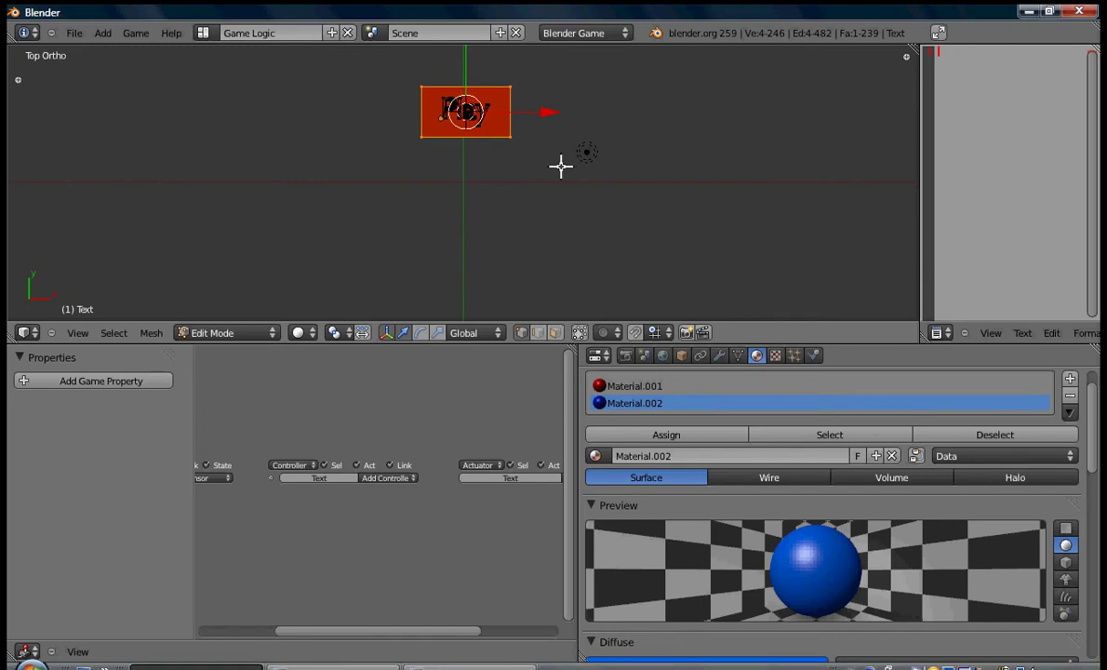
scroll(656, 494, down, 4)
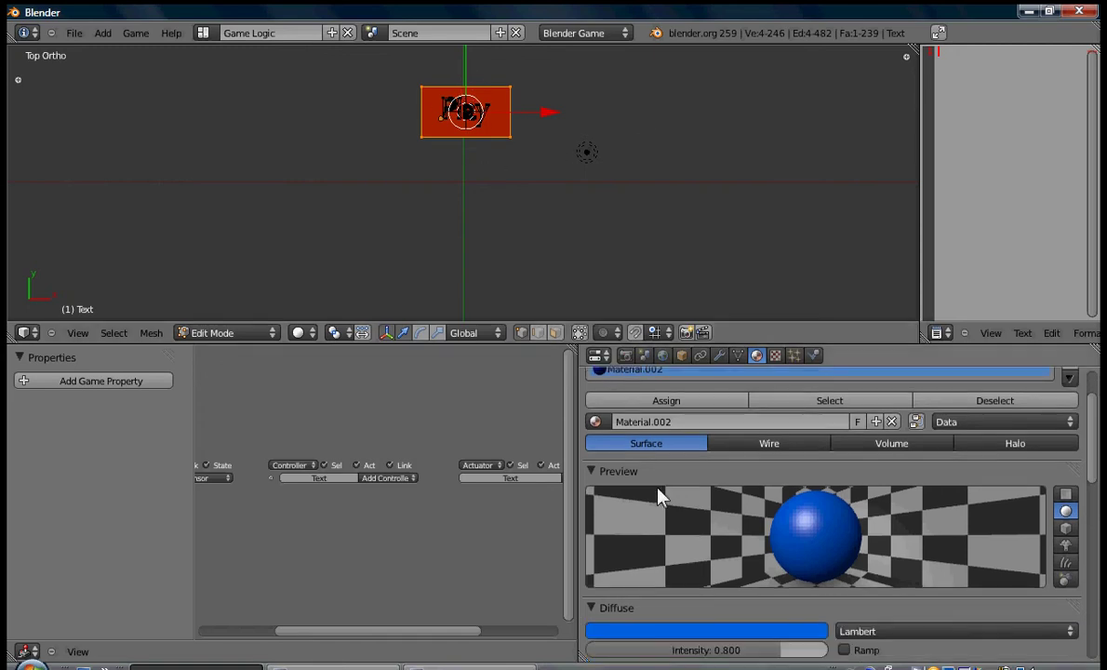
scroll(651, 488, up, 4)
scroll(649, 481, up, 1)
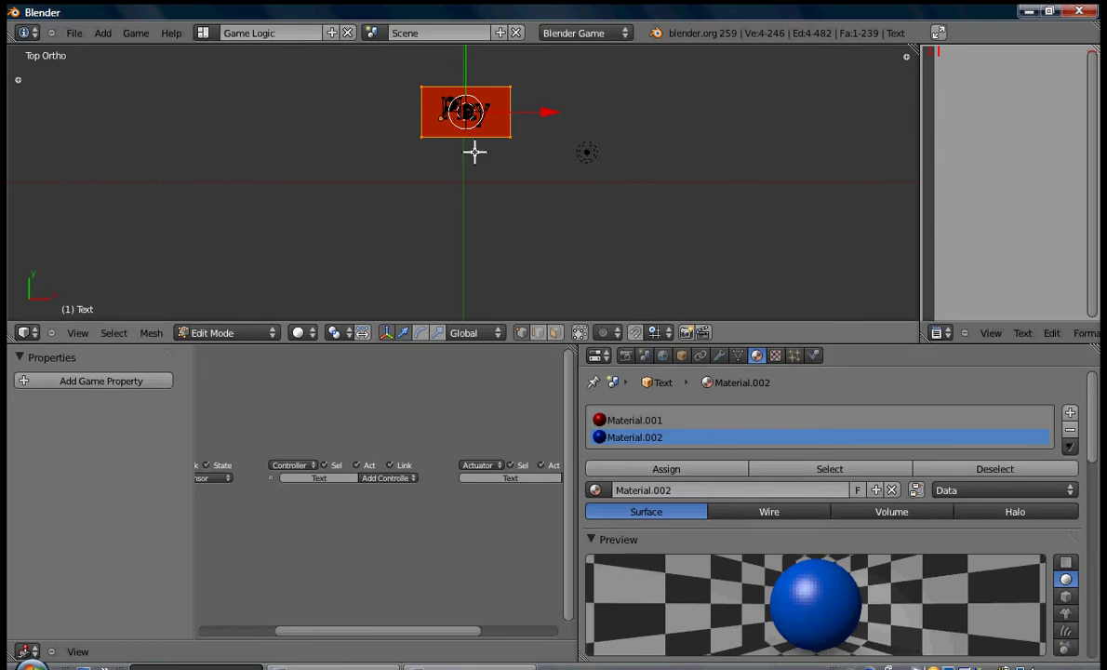
click(657, 469)
Step: Move the selected geometry along Z while orbiting to check the button mesh
middle_drag(411, 231, 471, 140)
key(g)
key(z)
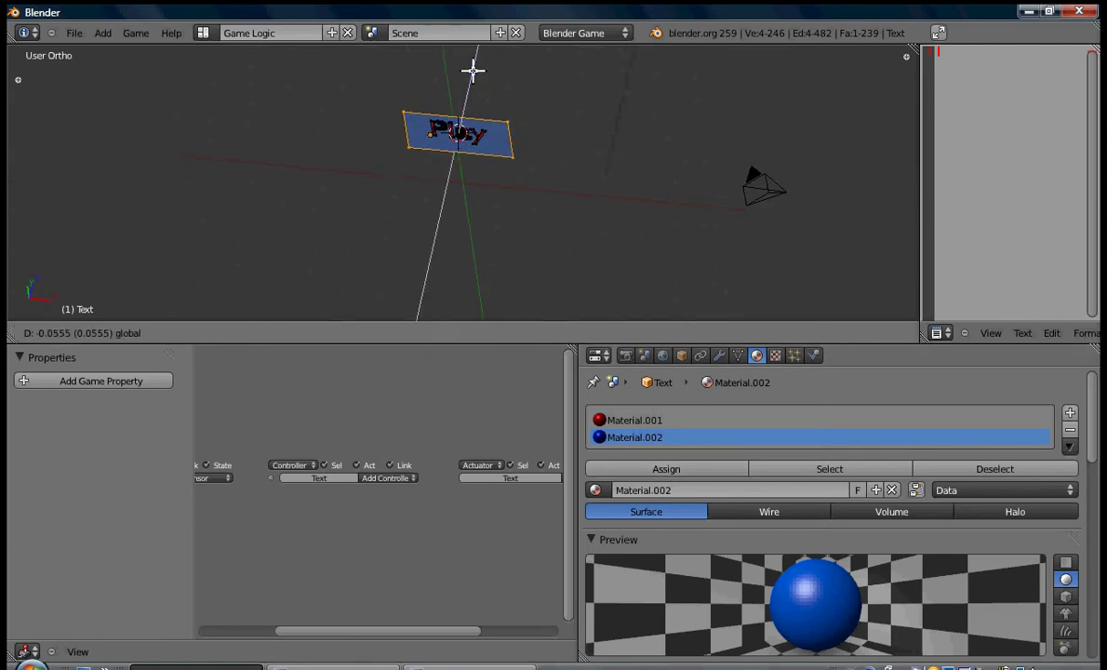
click(470, 75)
middle_drag(464, 147, 455, 222)
Step: Return to Object Mode in Top view and collapse the text editor
key(Tab)
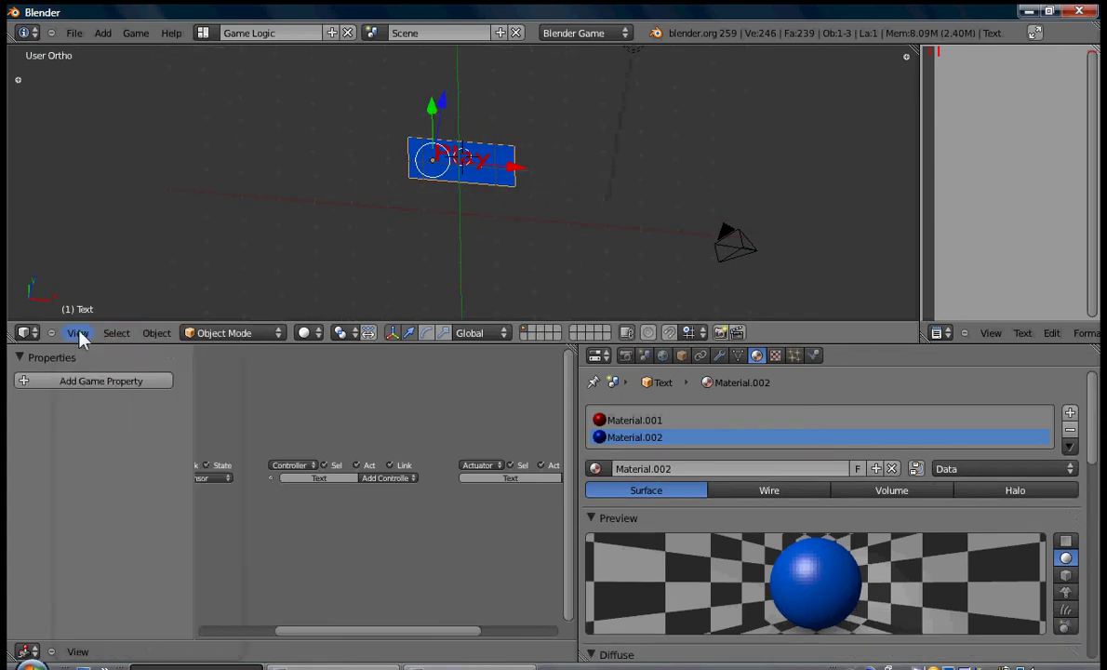
click(76, 333)
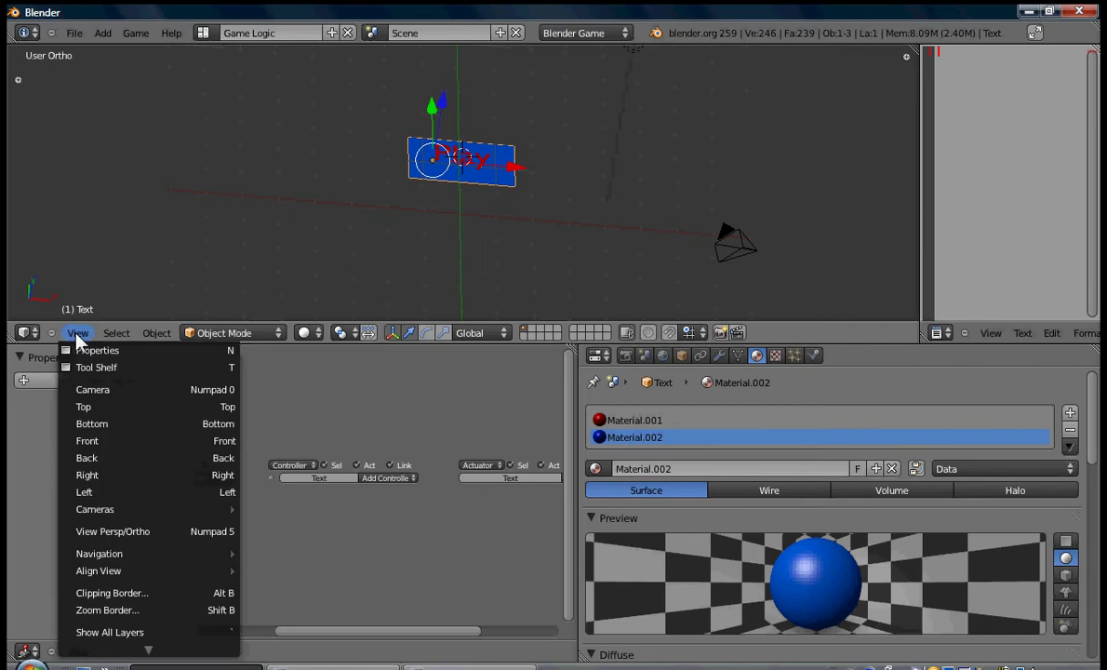
click(88, 406)
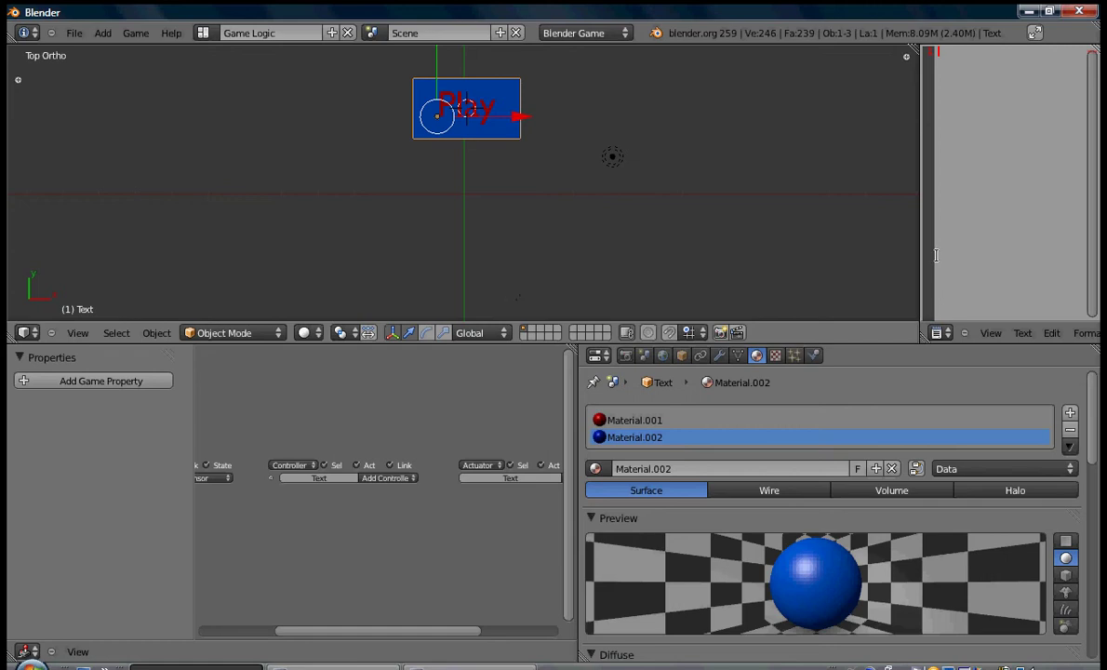
drag(919, 271, 1069, 265)
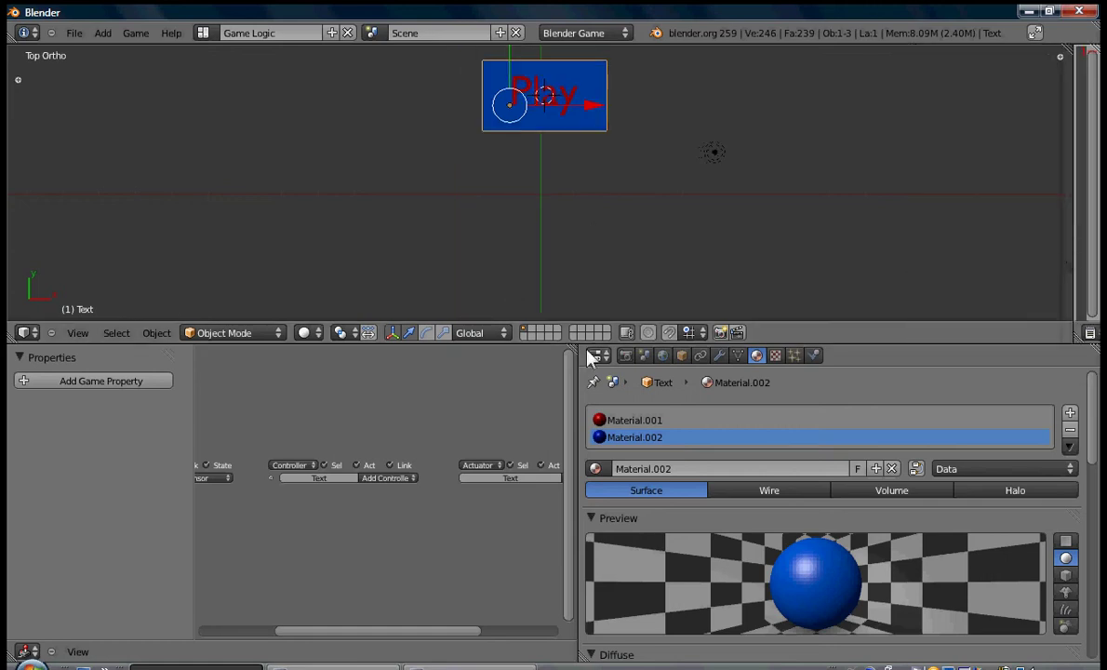
Step: Enlarge the 3D view vertically and step through the frames, ending on frame 1
drag(562, 343, 567, 494)
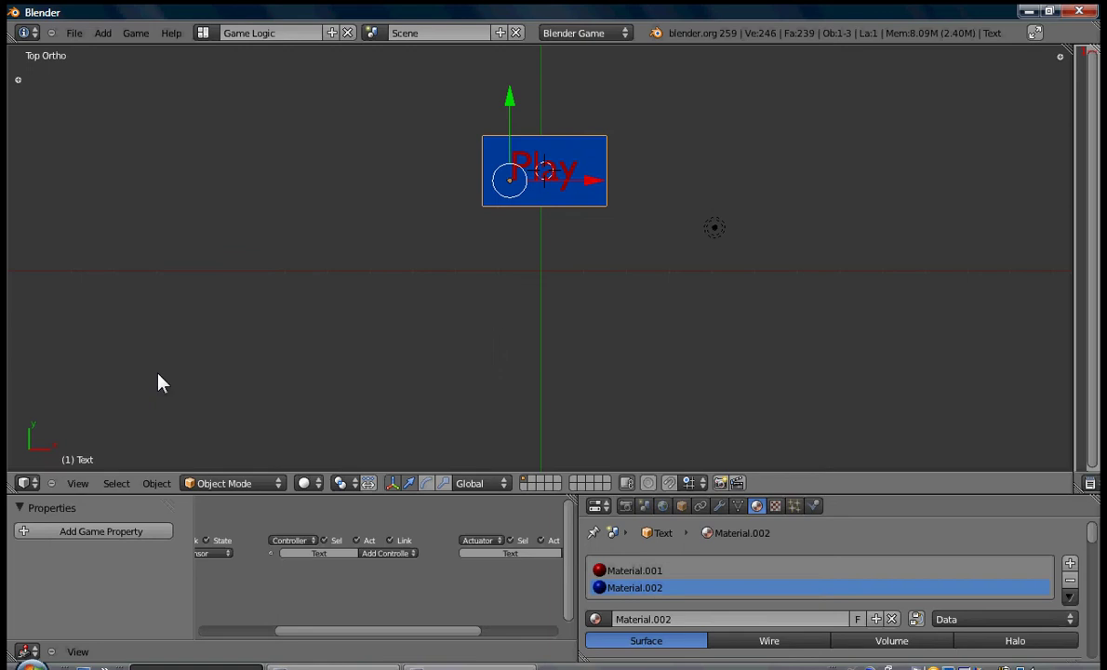
key(Right)
key(Right)
key(Left)
key(Left)
key(Left)
key(Right)
key(Right)
key(Right)
key(Up)
key(Down)
key(Up)
key(Down)
key(Left)
Step: Keyframe the button's scale at frame 1, then scale it up and keyframe it at frame 3
key(i)
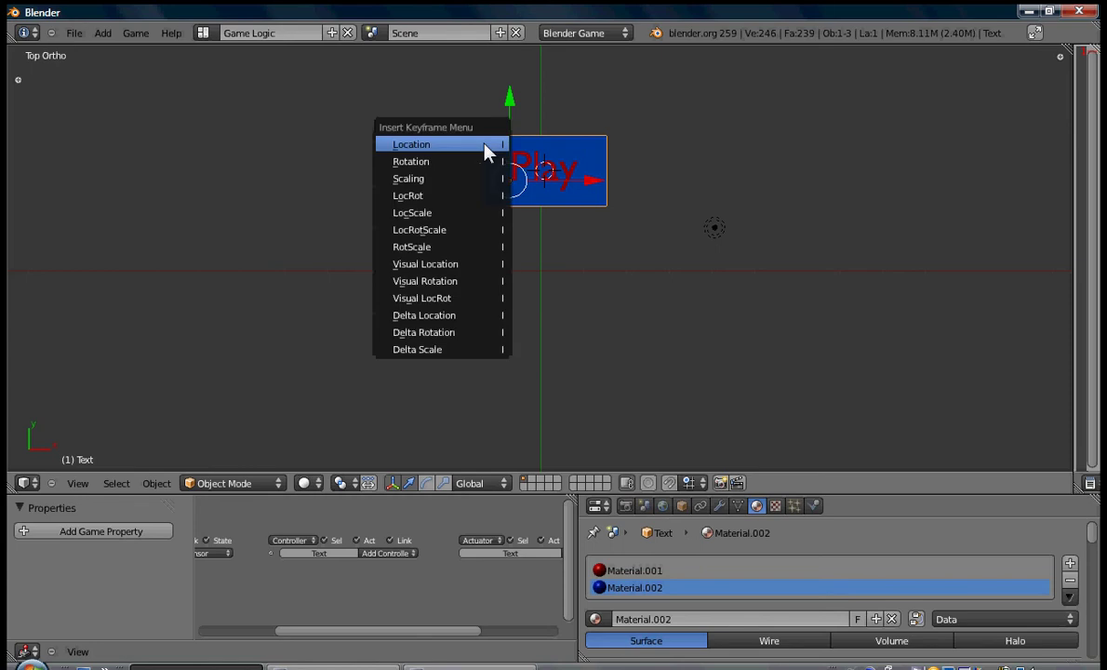
click(456, 182)
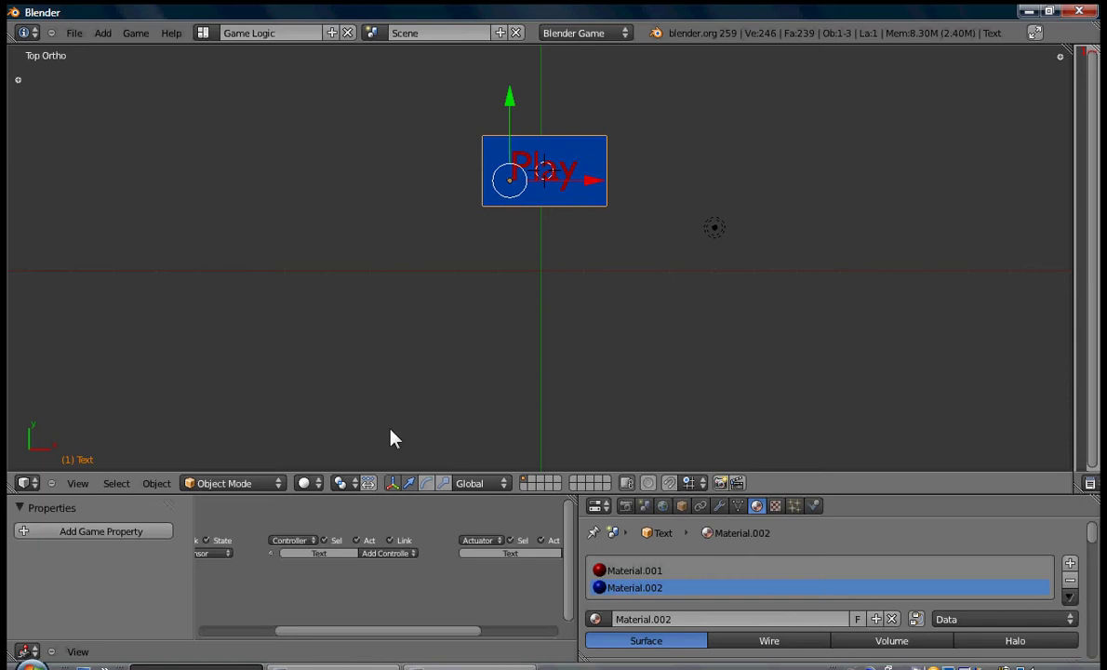
key(Right)
key(Right)
key(s)
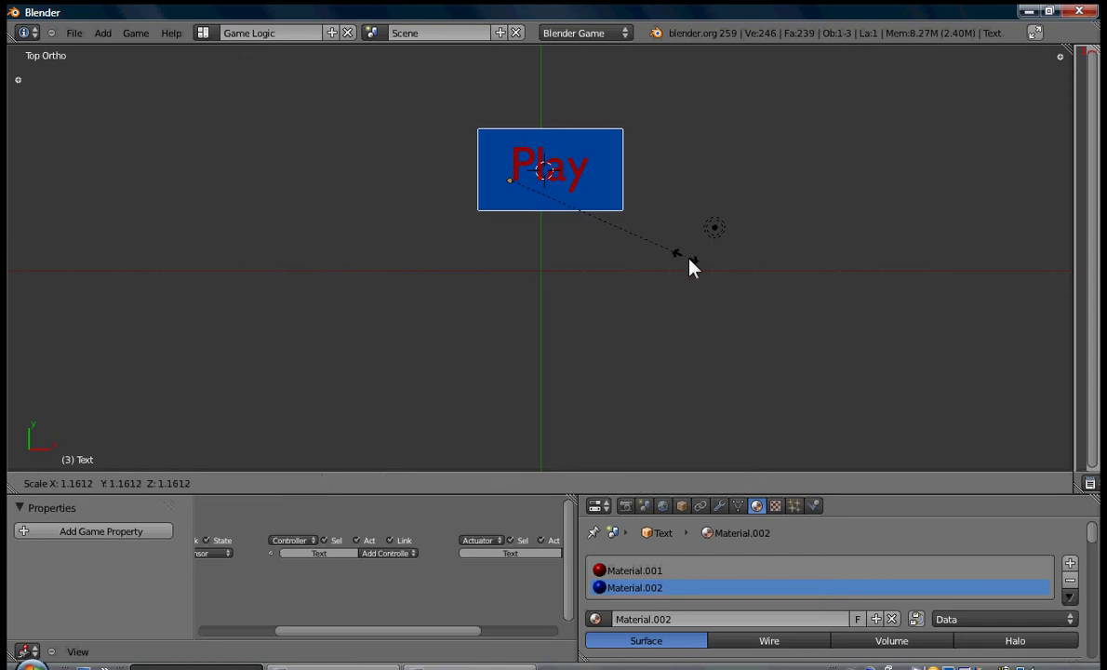
click(696, 270)
key(i)
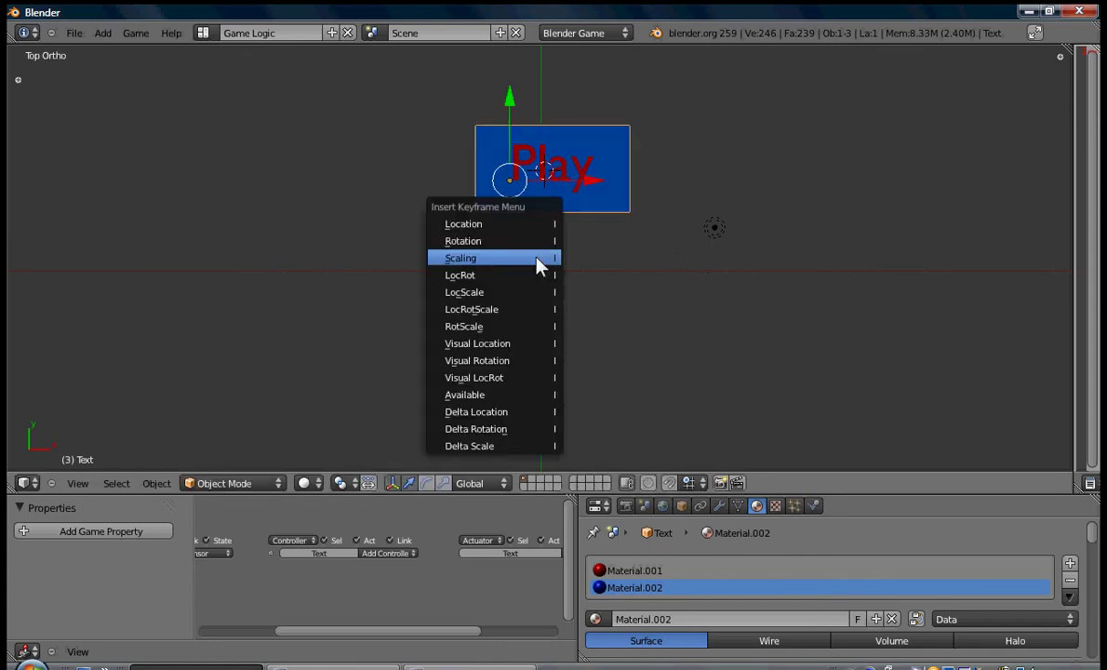
click(532, 257)
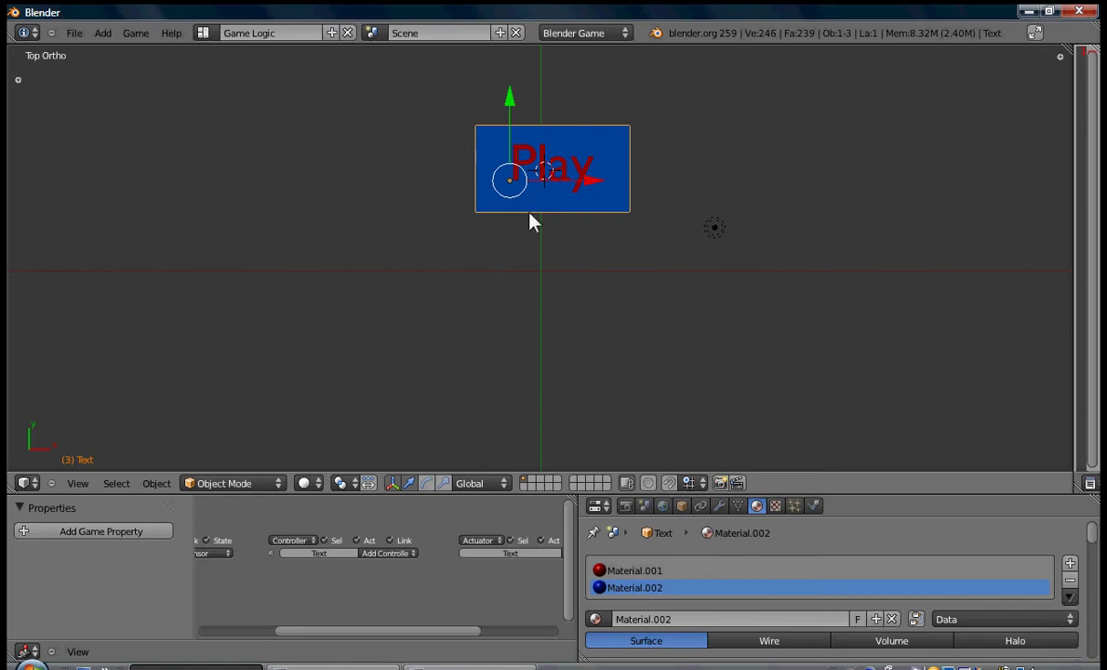
Step: Preview the scaling animation with Alt+A, replaying it from frame 1
key(alt+a)
key(Escape)
key(shift+Left)
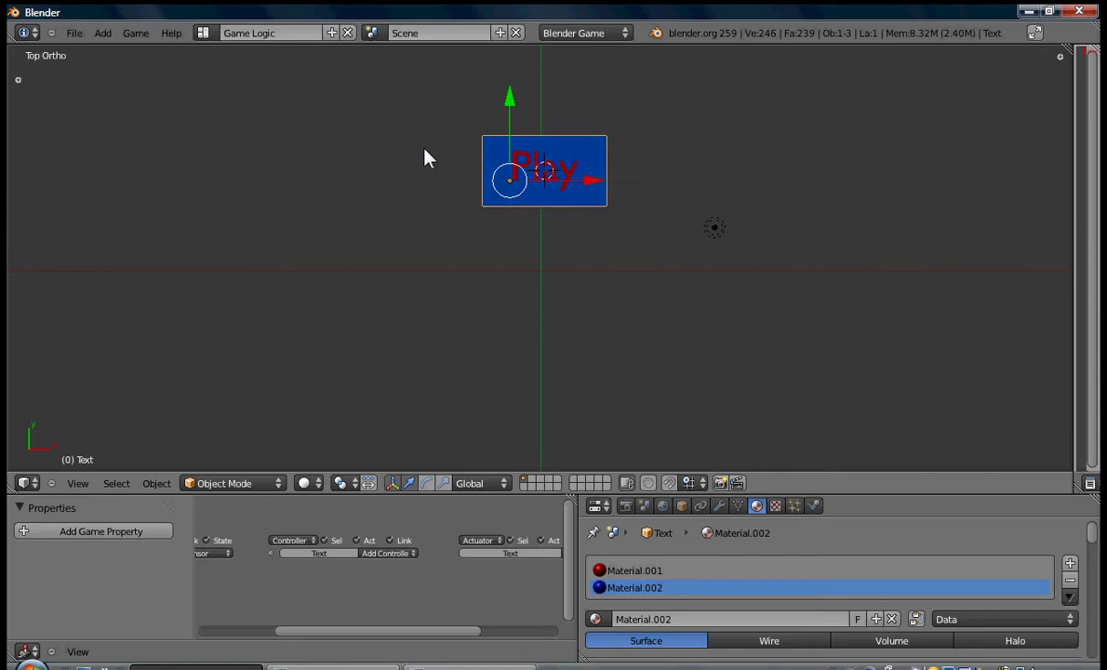
key(Right)
key(Right)
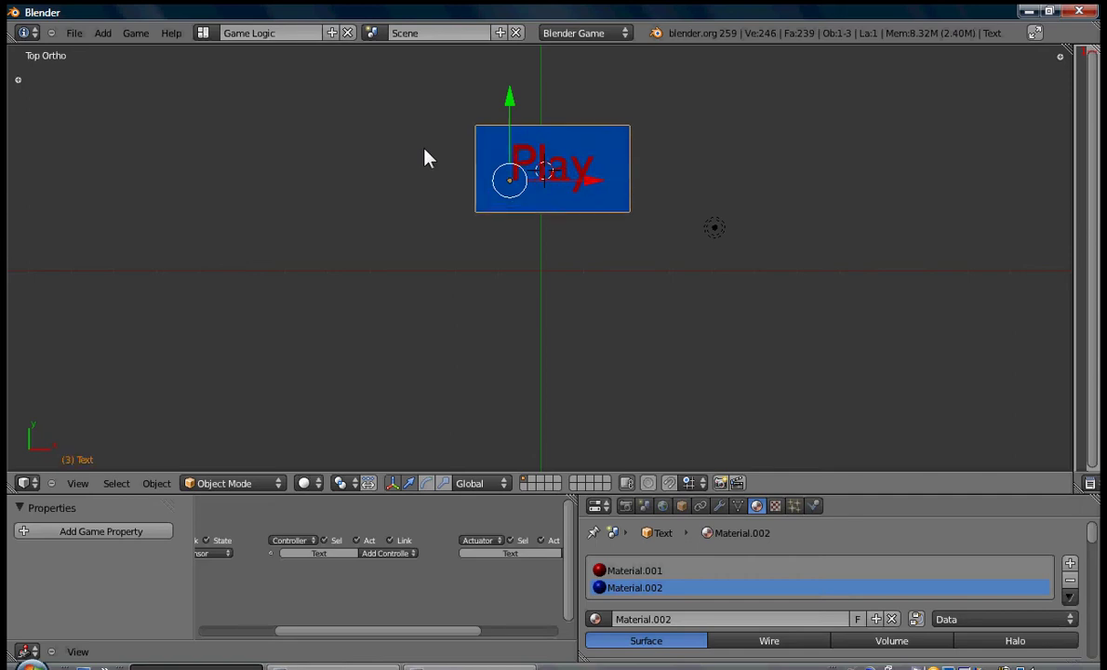
key(alt+a)
key(Escape)
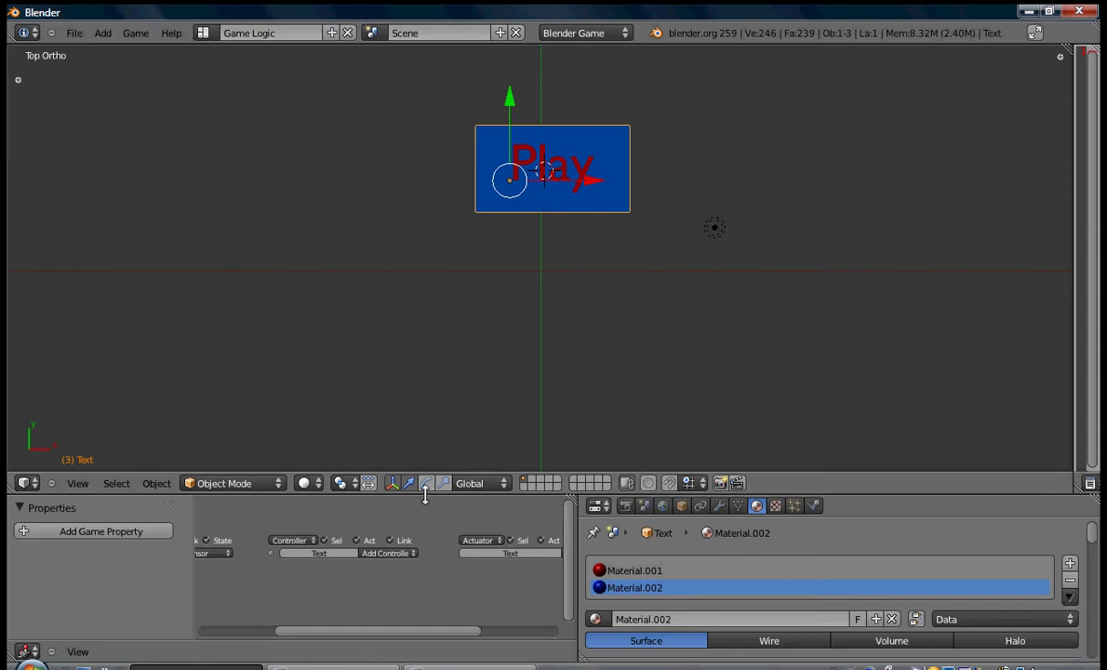
Step: Add a Mouse sensor set to Mouse Over to the Play plane
drag(425, 494, 425, 454)
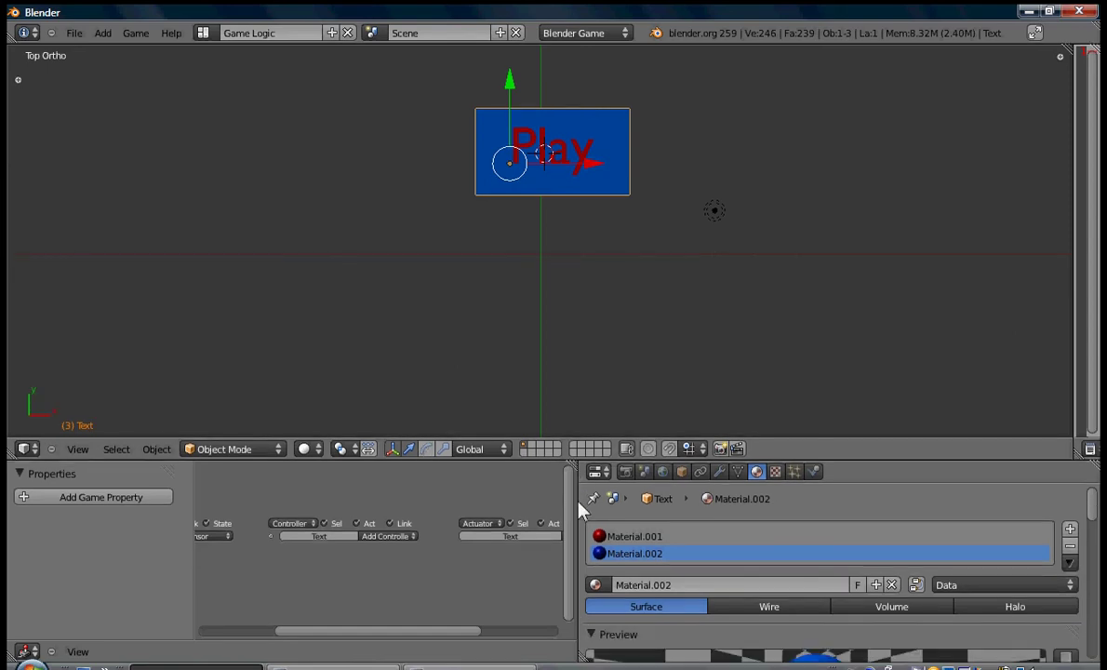
drag(578, 502, 716, 512)
middle_drag(625, 482, 670, 449)
click(358, 500)
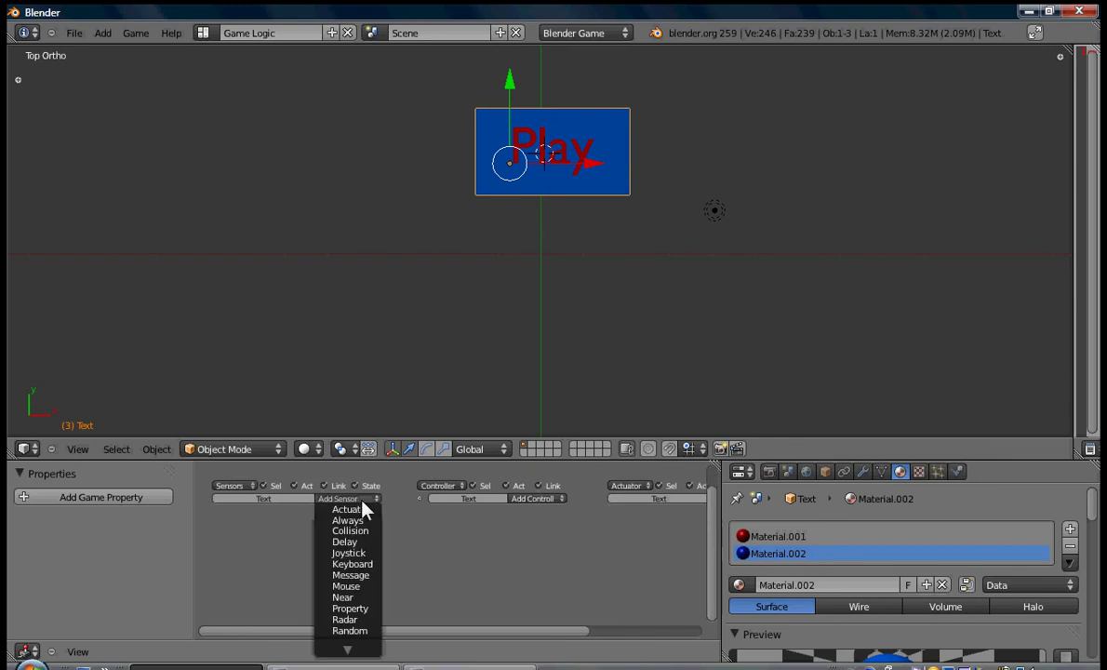
click(332, 587)
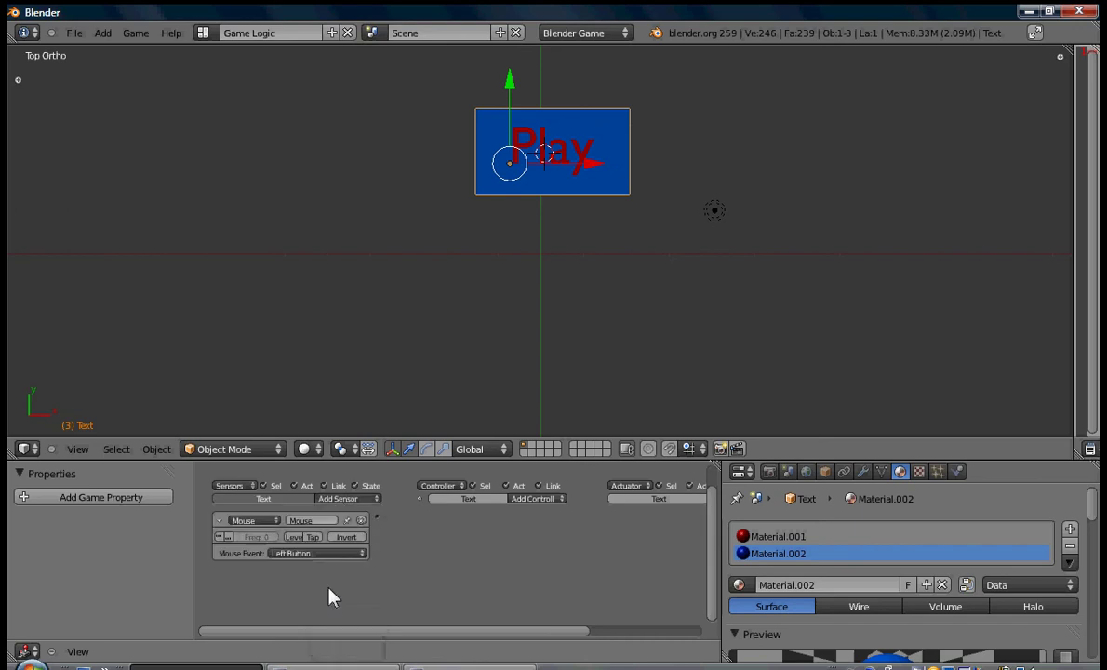
click(279, 553)
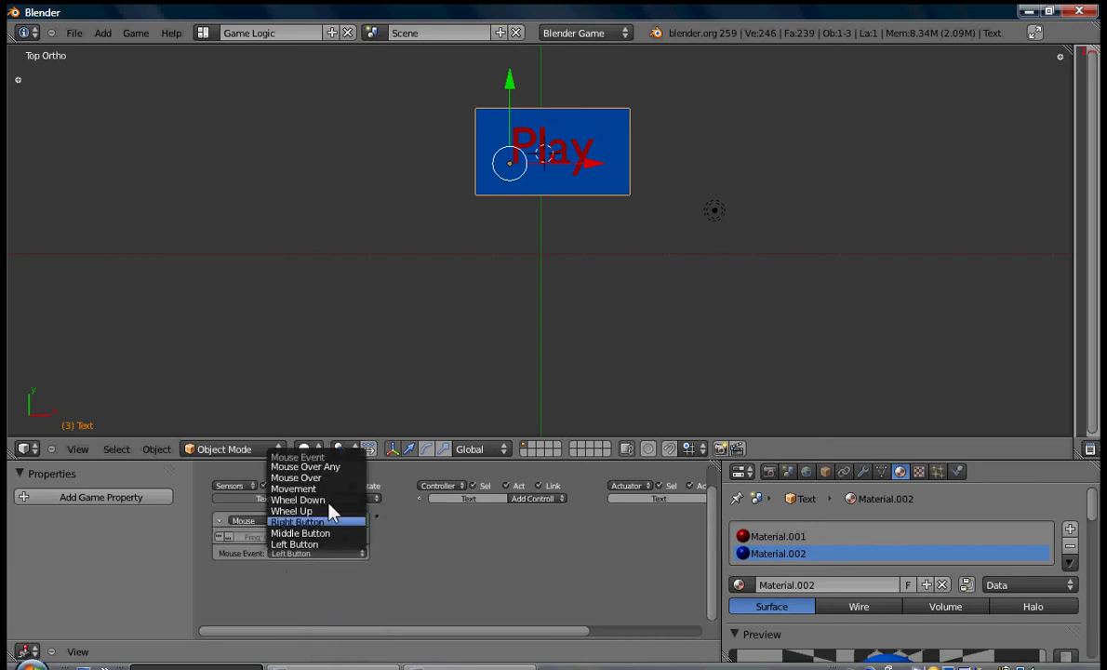
click(338, 478)
ctrl+scroll(263, 575, right, 4)
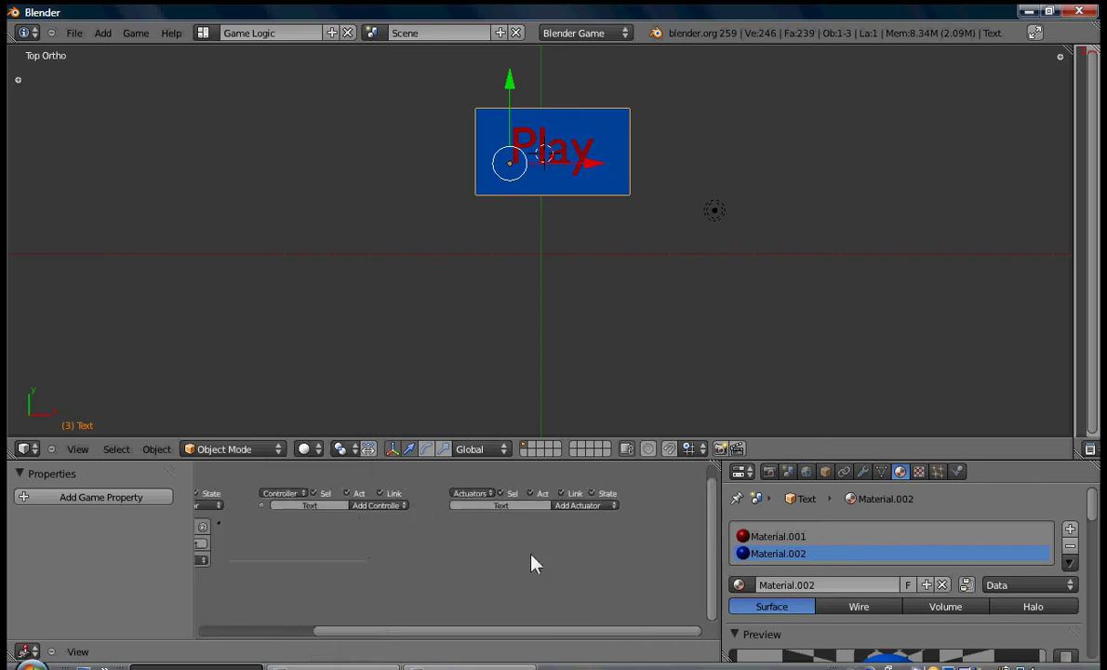
Step: Add an F-Curve actuator in Flipper mode playing frames 1 to 3
click(574, 509)
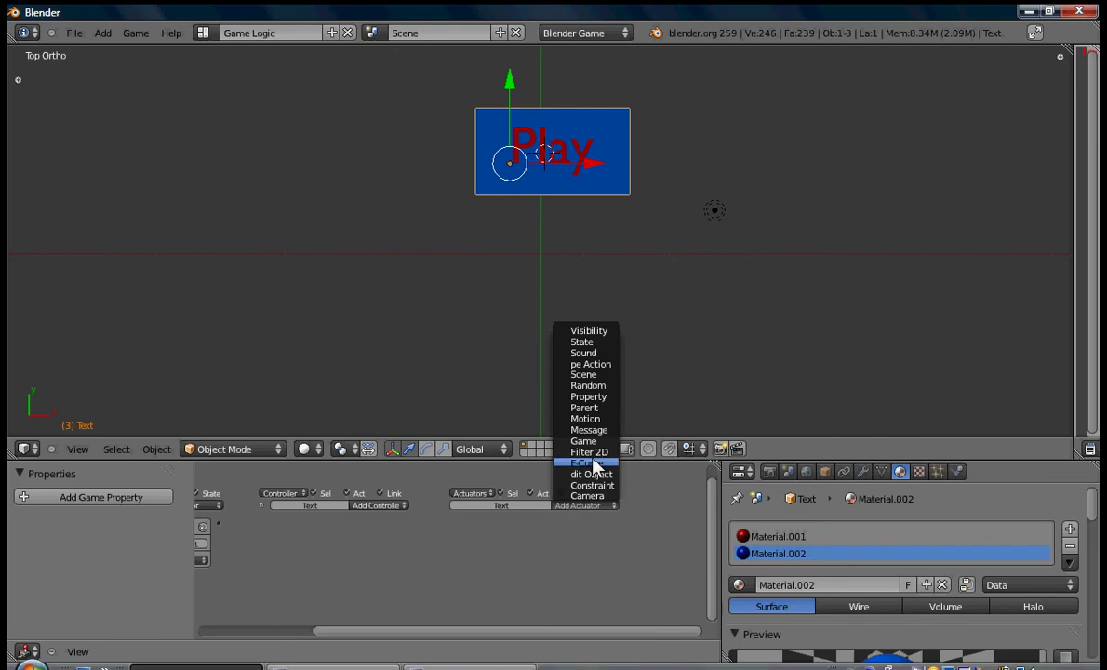
click(591, 464)
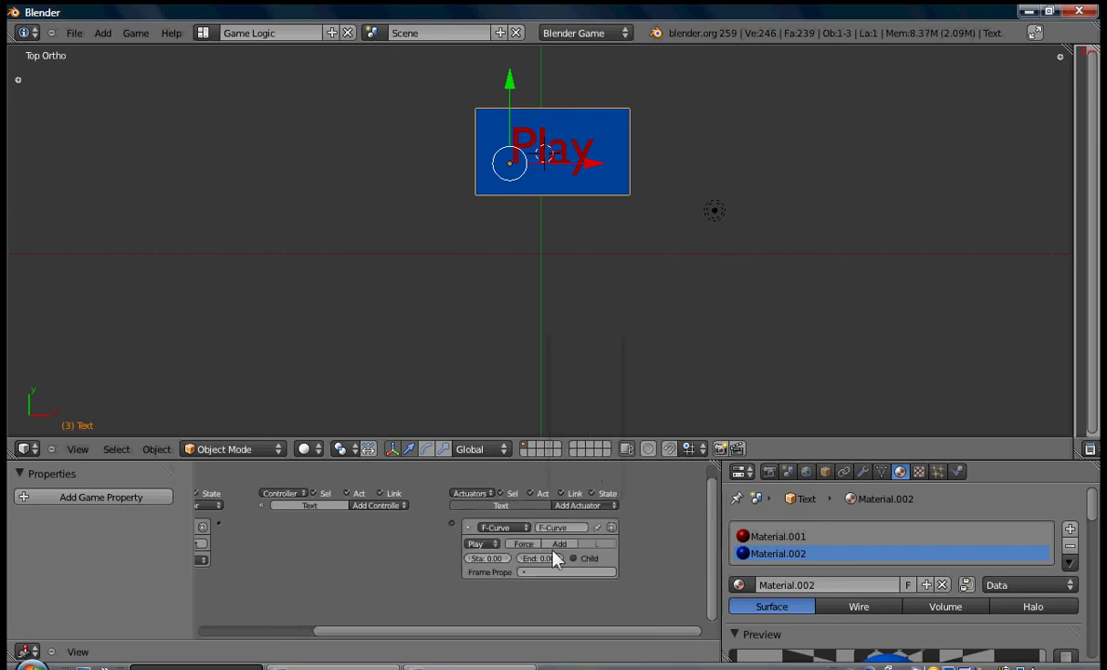
click(475, 545)
click(495, 512)
key(shift+Left)
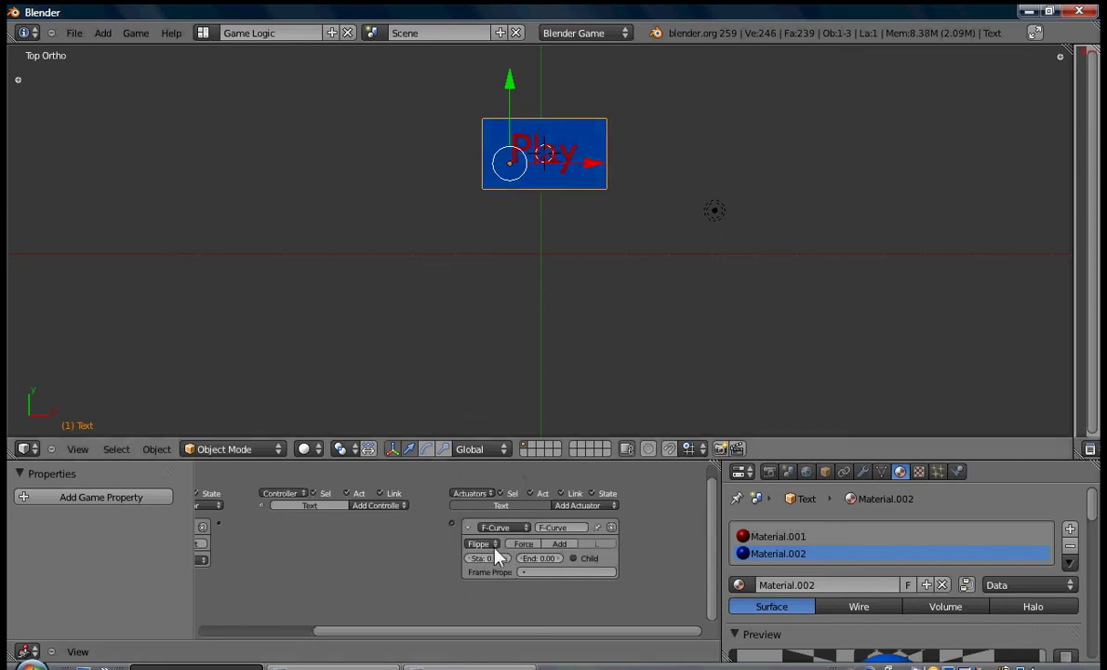
click(507, 559)
click(561, 558)
click(560, 558)
click(561, 558)
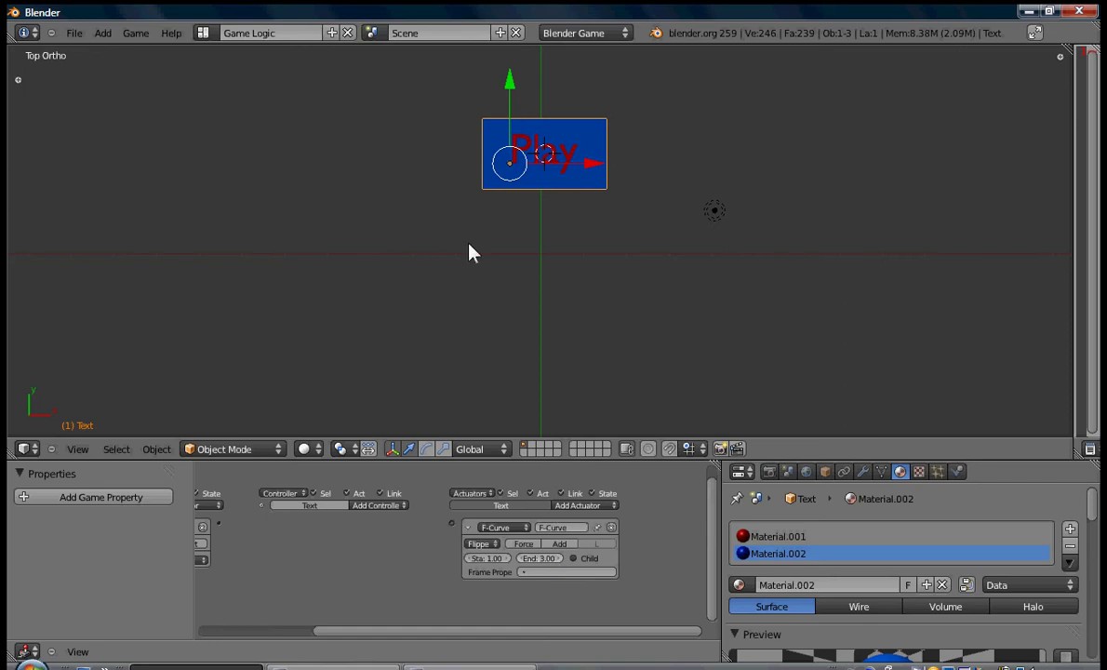
key(Right)
key(Right)
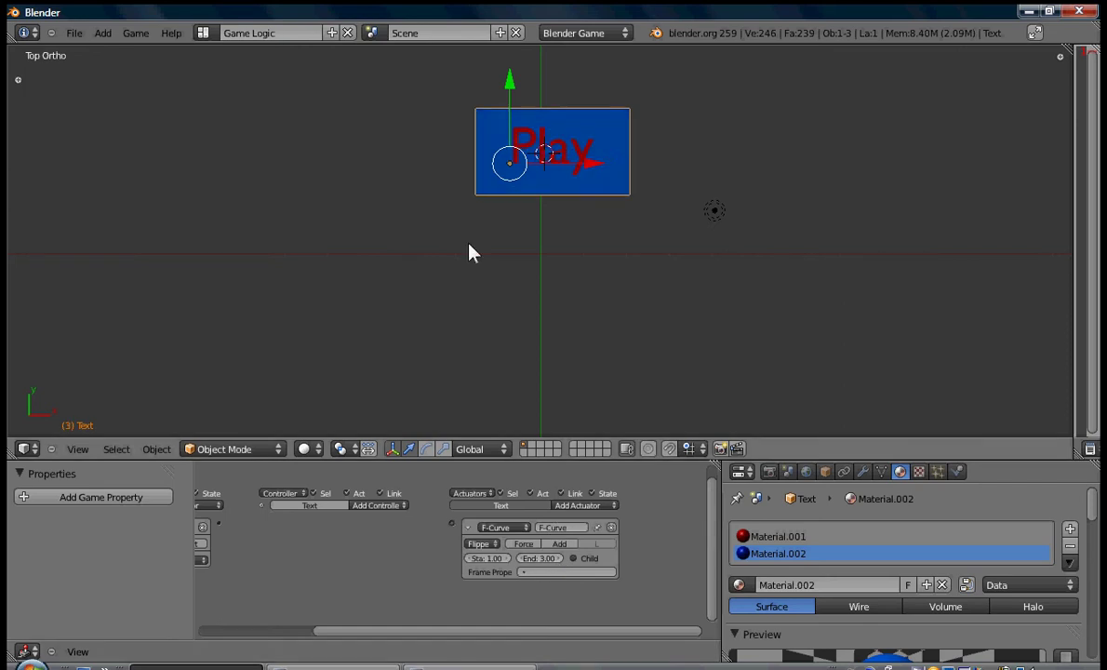
Step: Wire the Mouse Over sensor to the F-Curve actuator through an And controller
middle_drag(449, 525, 519, 487)
drag(321, 506, 558, 518)
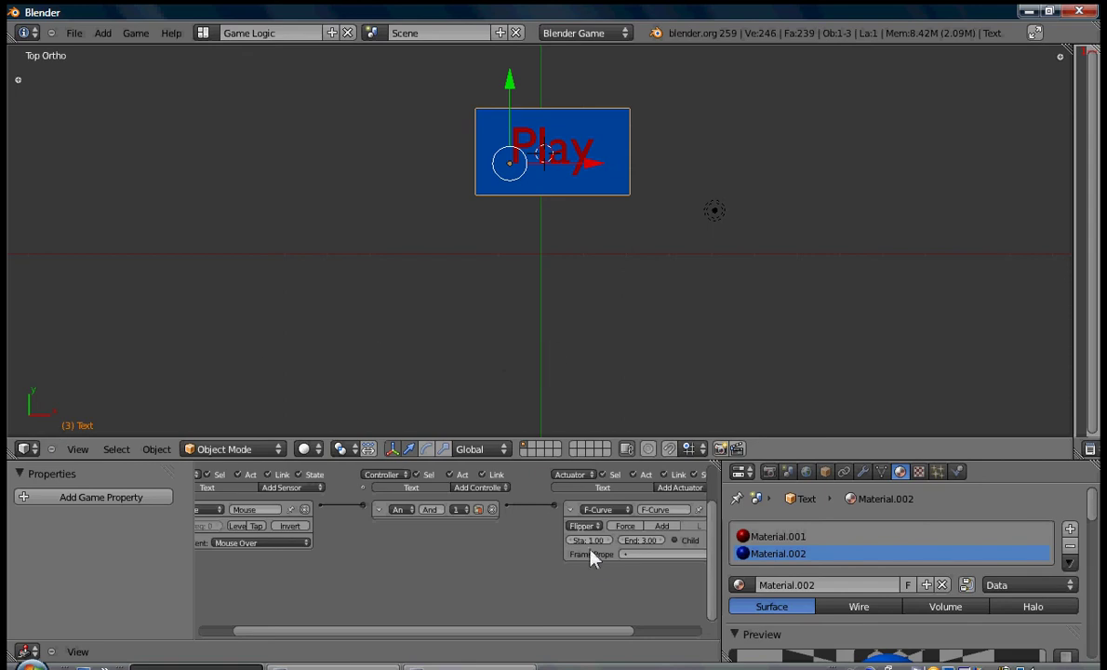
middle_drag(563, 573, 539, 562)
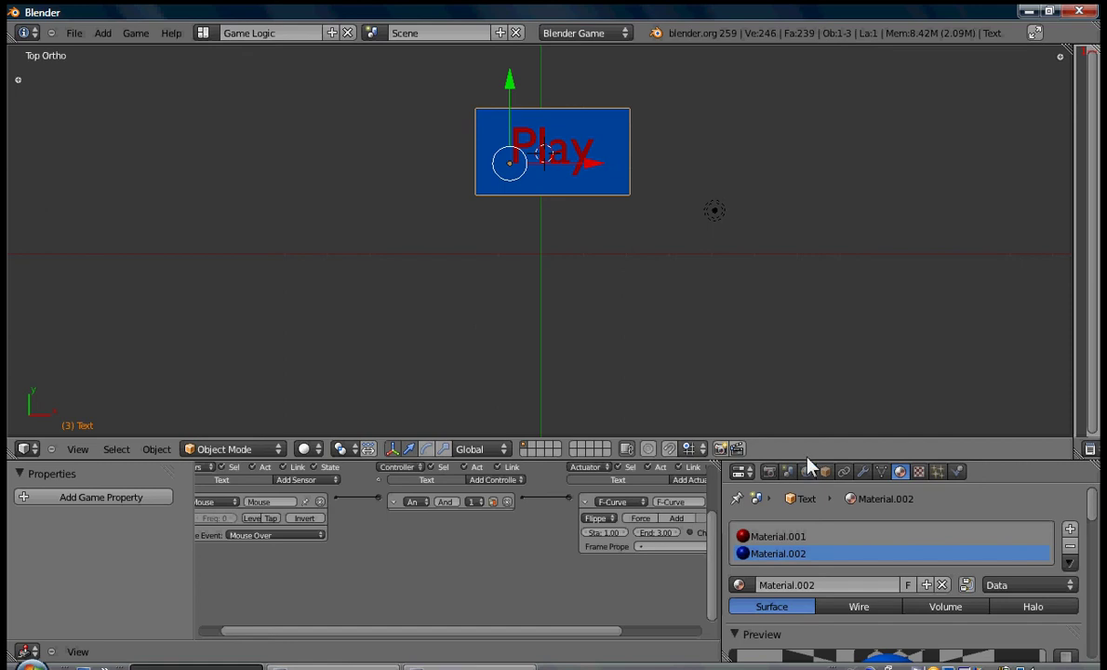
drag(806, 461, 805, 415)
Step: Enable Mouse Cursor display in the game render settings and start the game with P
click(805, 426)
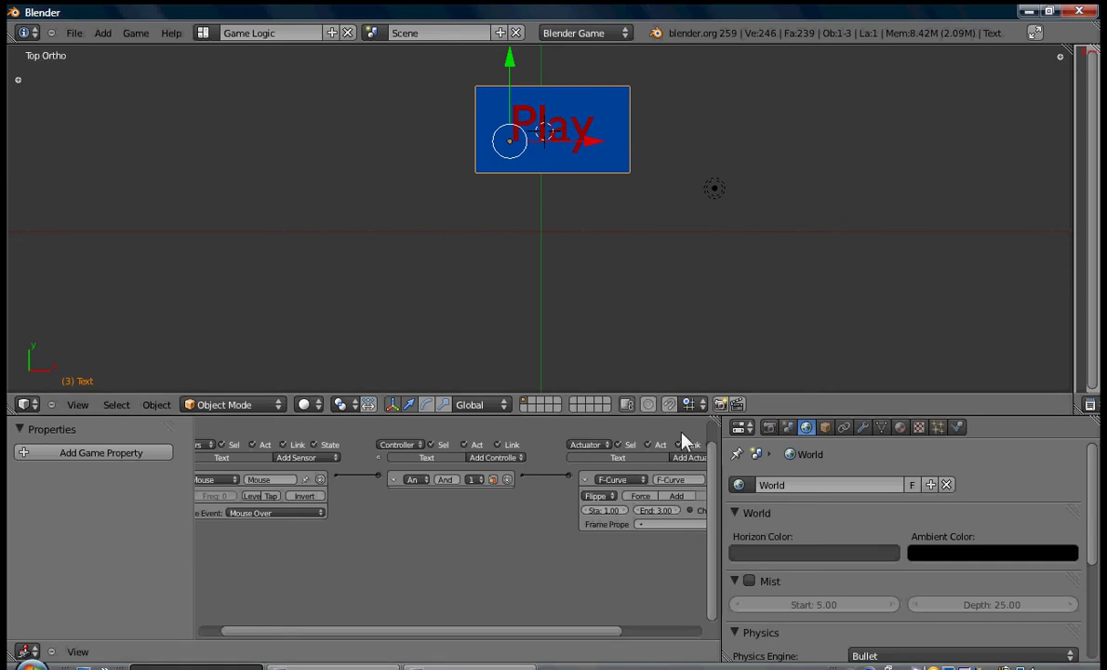
click(737, 430)
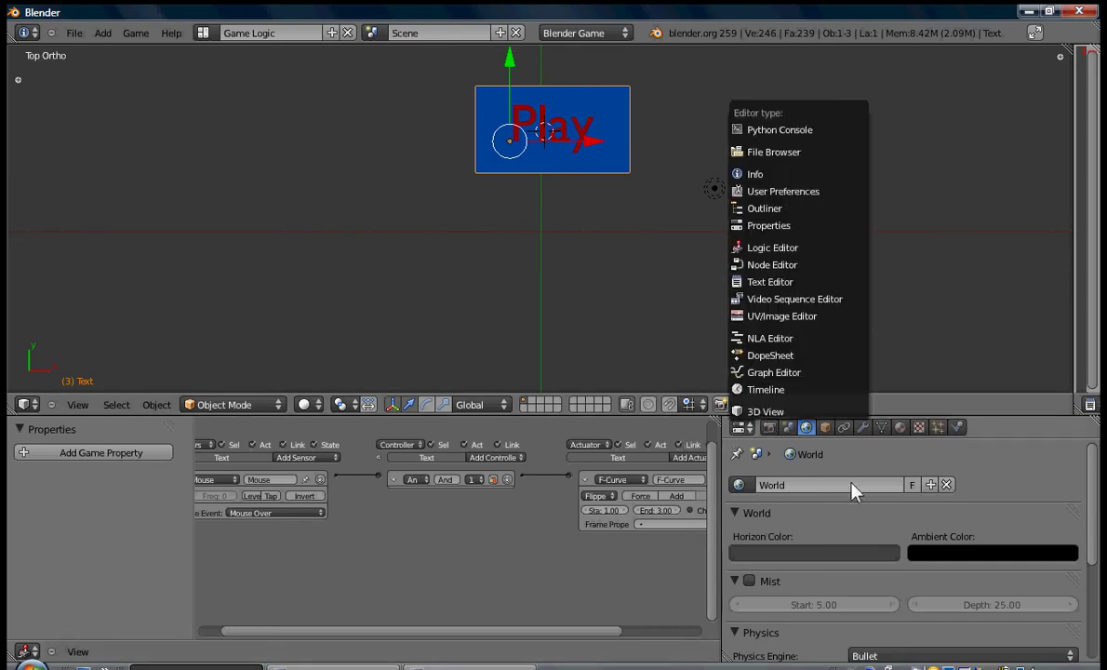
click(769, 429)
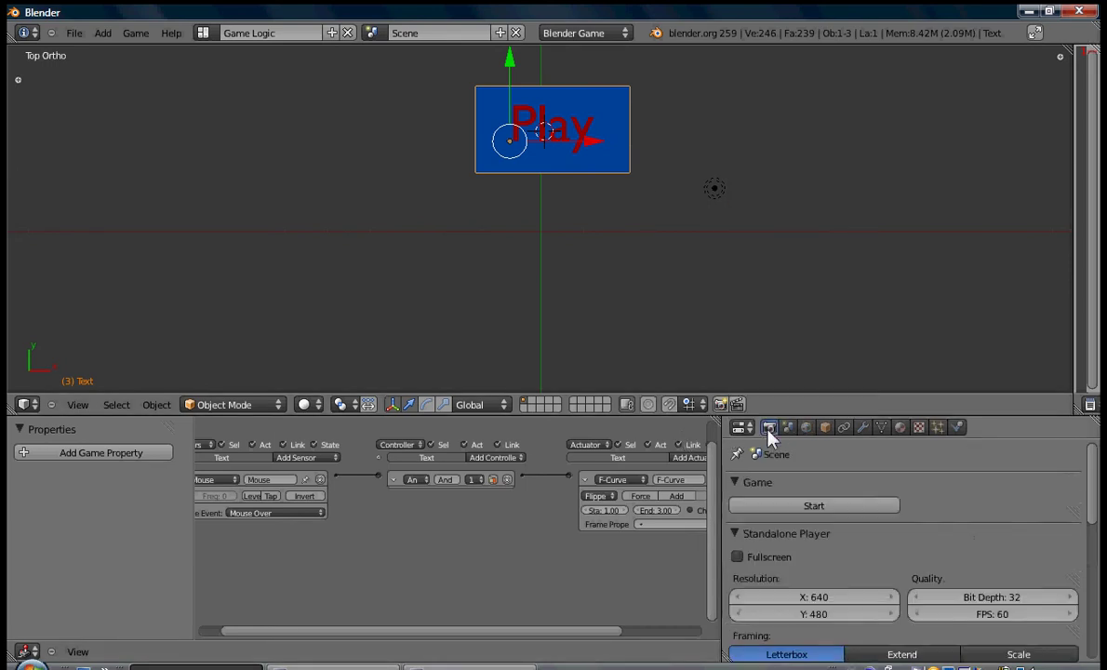
scroll(789, 437, down, 5)
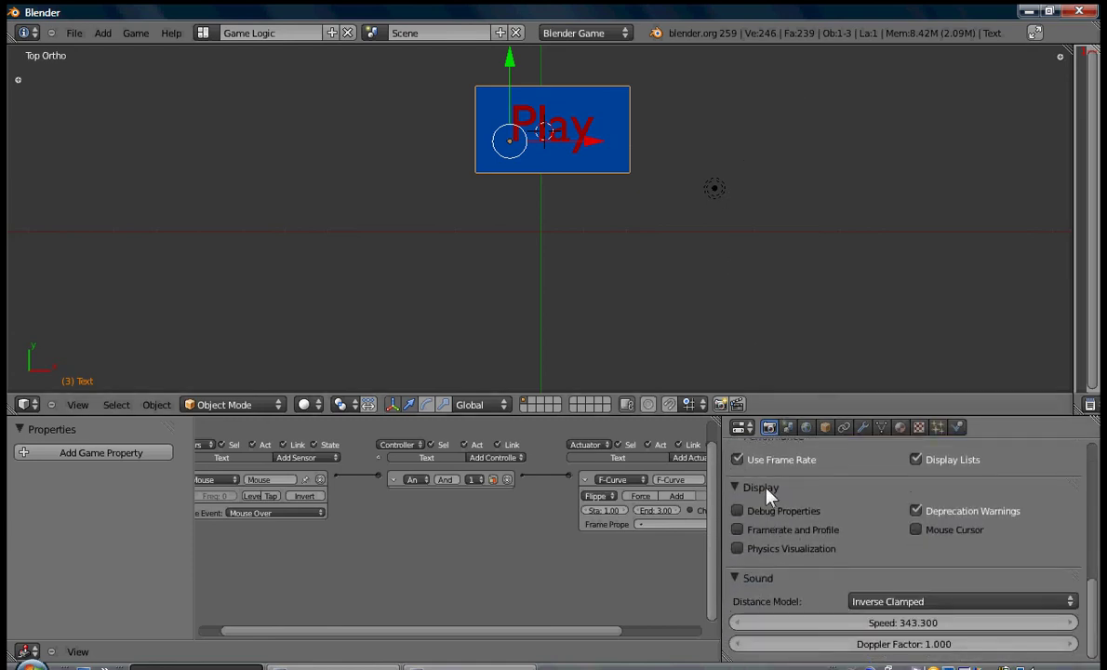
click(919, 532)
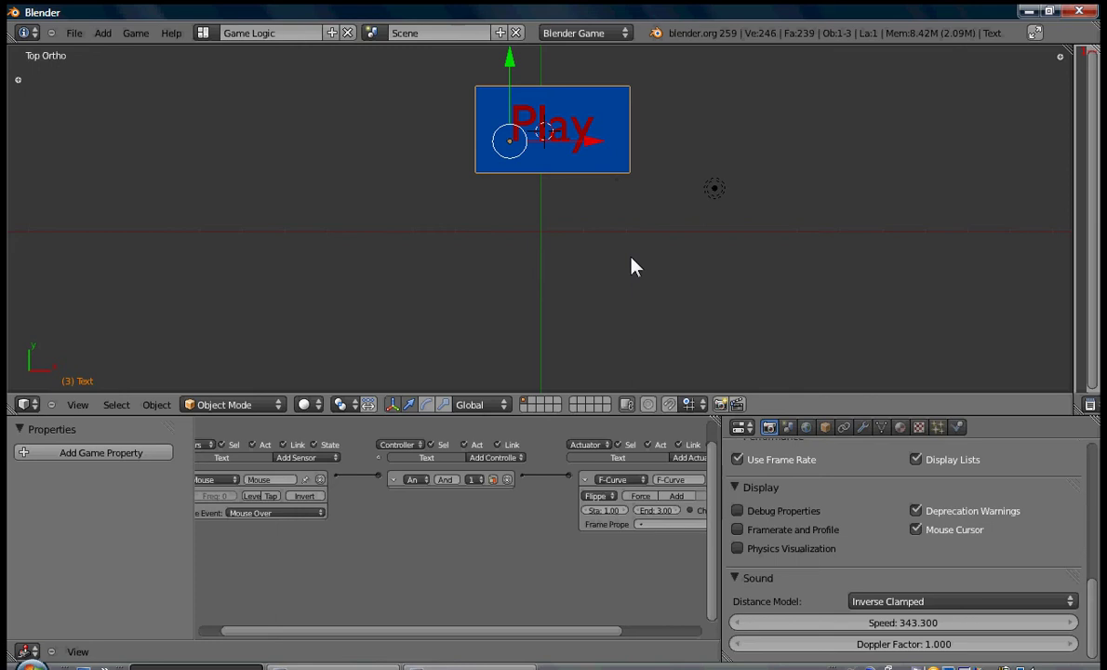
key(p)
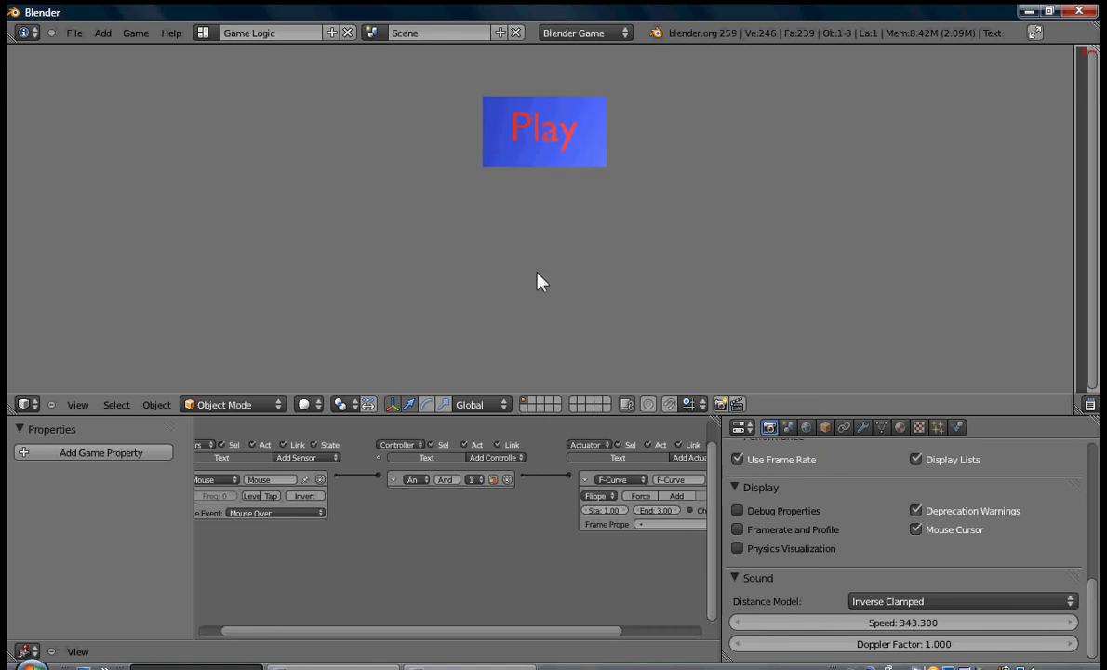
Step: Stop the game and nudge the Play plane up and slightly left
key(Escape)
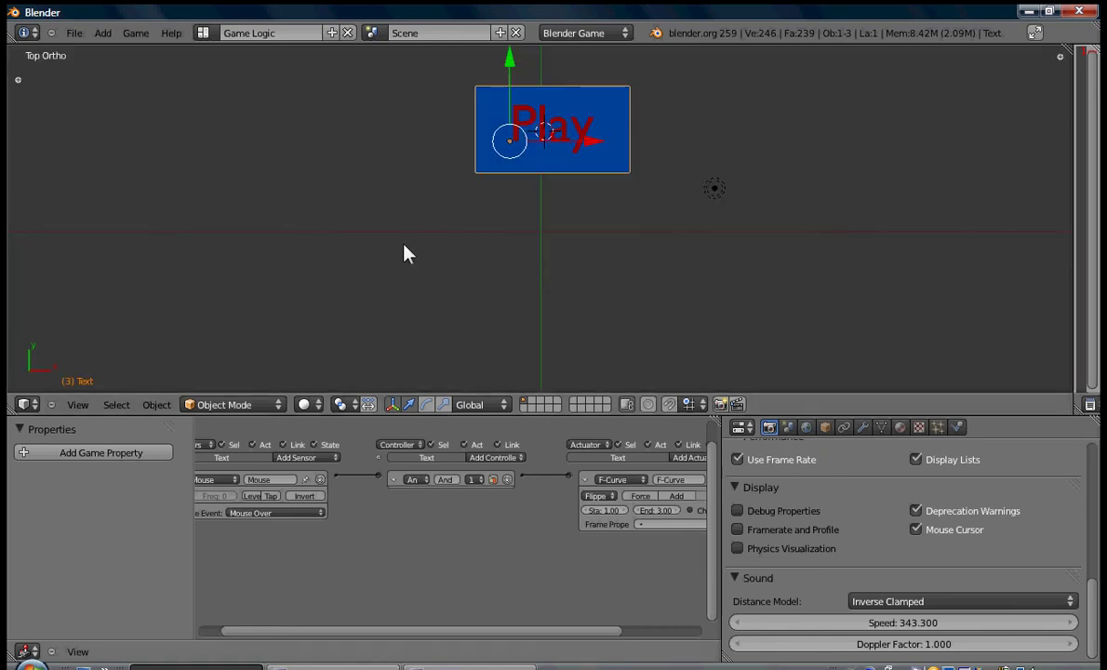
drag(510, 56, 510, 30)
click(542, 107)
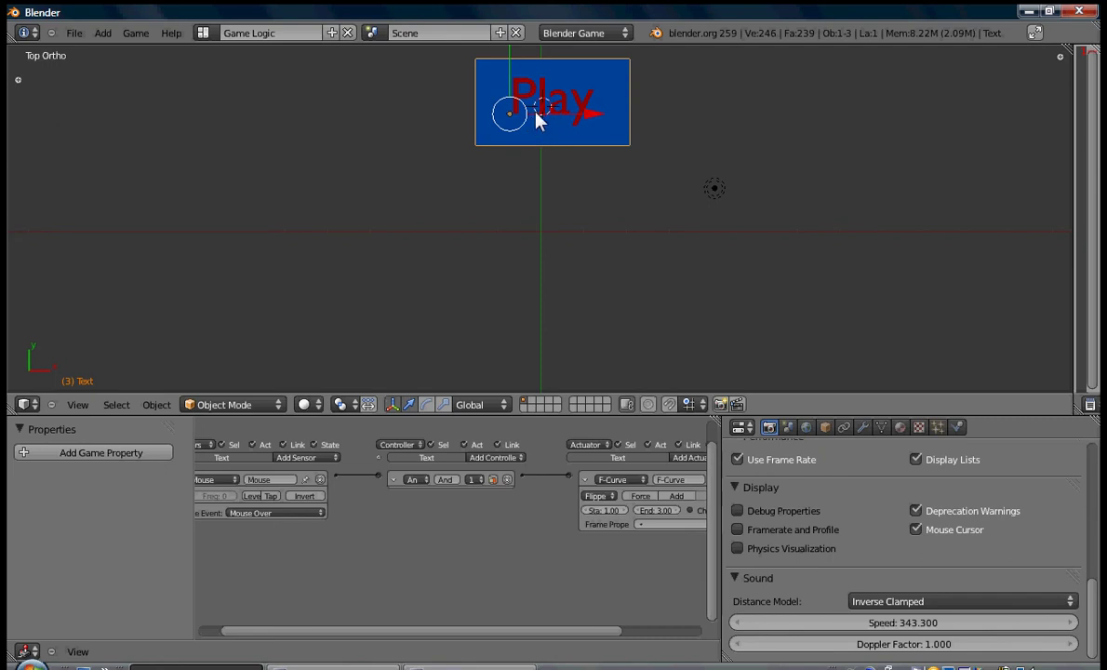
key(g)
key(x)
click(526, 113)
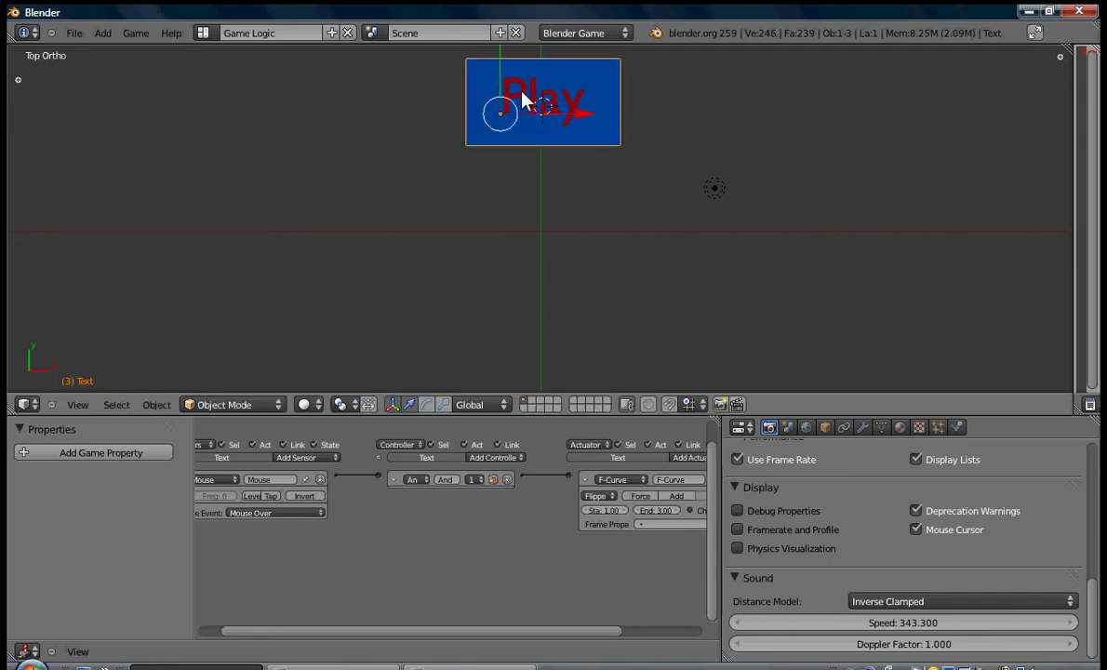
Step: Duplicate the Play button three times, placing each copy below the previous one
key(shift+d)
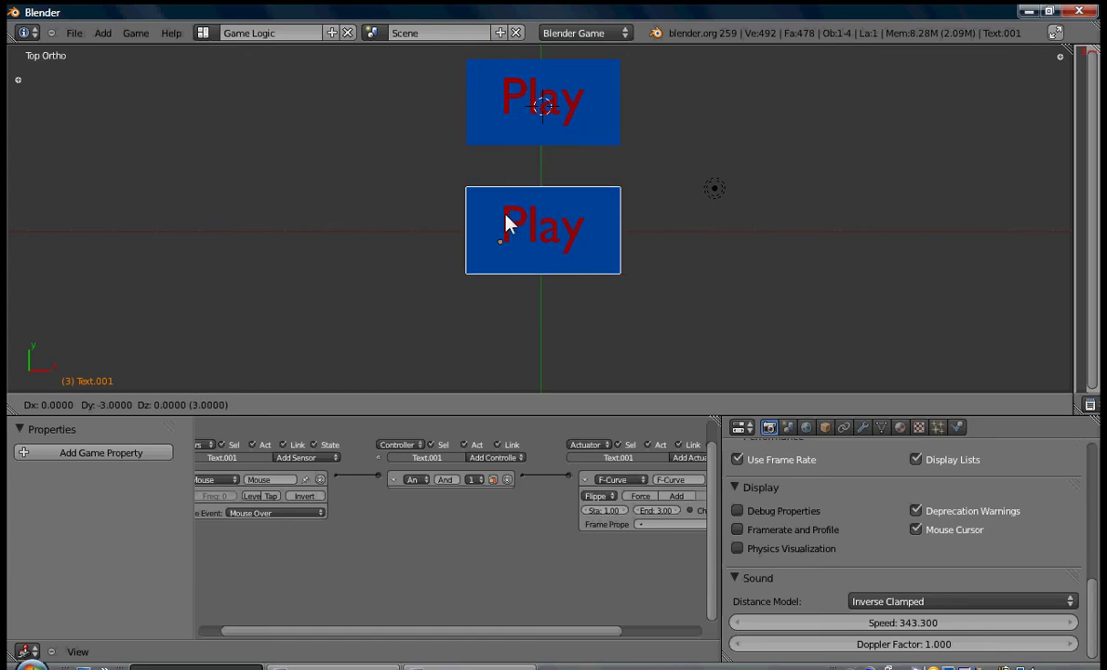
click(508, 223)
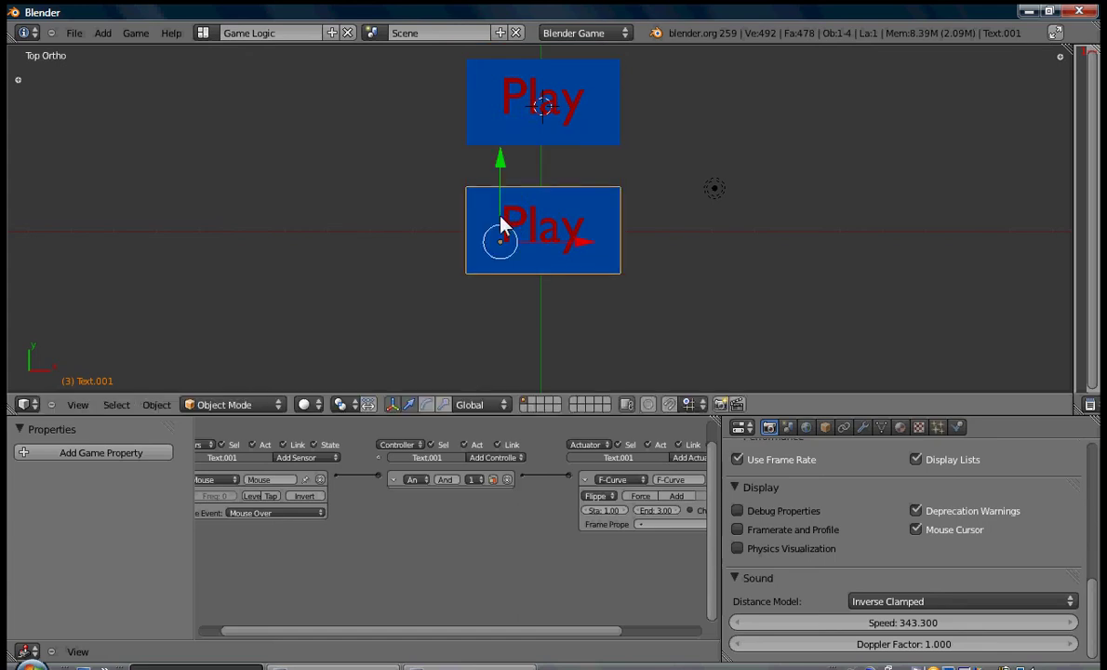
key(shift+d)
right_click(516, 215)
drag(499, 167, 496, 282)
scroll(498, 278, down, 3)
key(shift+d)
right_click(507, 231)
drag(518, 226, 524, 300)
shift+scroll(507, 241, down, 2)
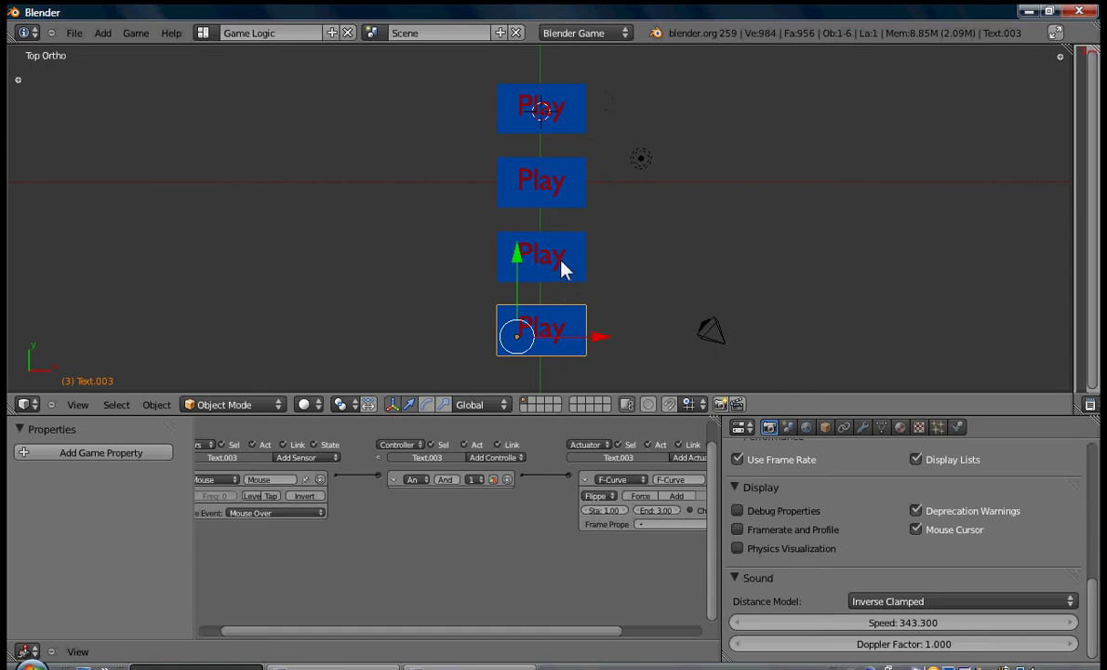
scroll(552, 260, up, 1)
scroll(552, 261, down, 1)
Step: Box-select the Play letter vertices on the bottom plane Text.003 and delete them
key(Tab)
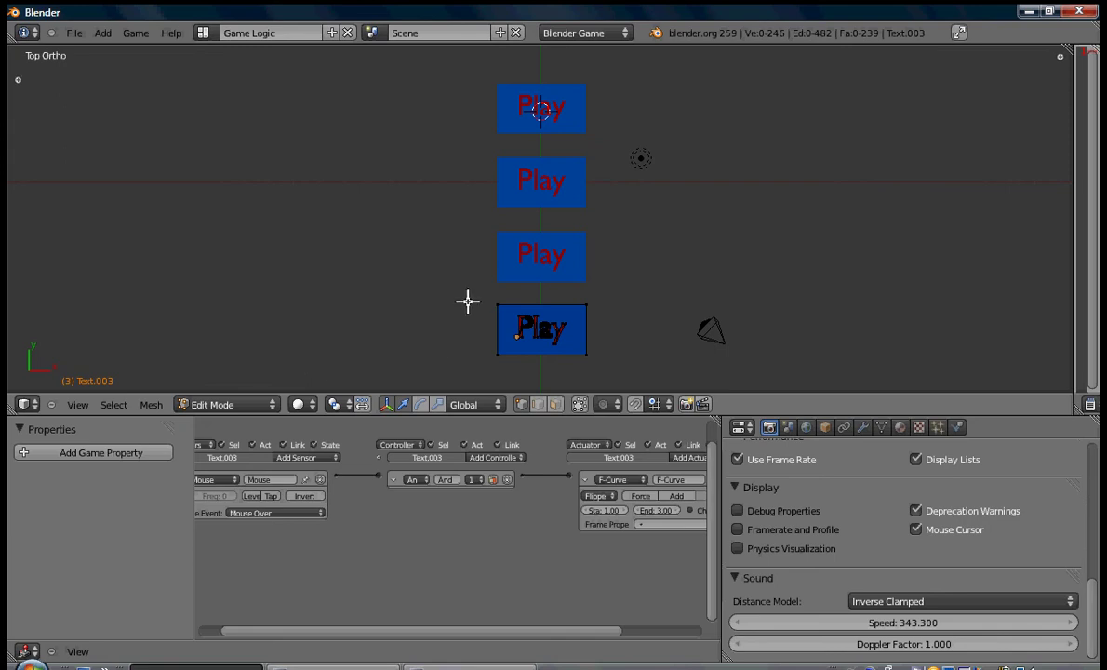
key(b)
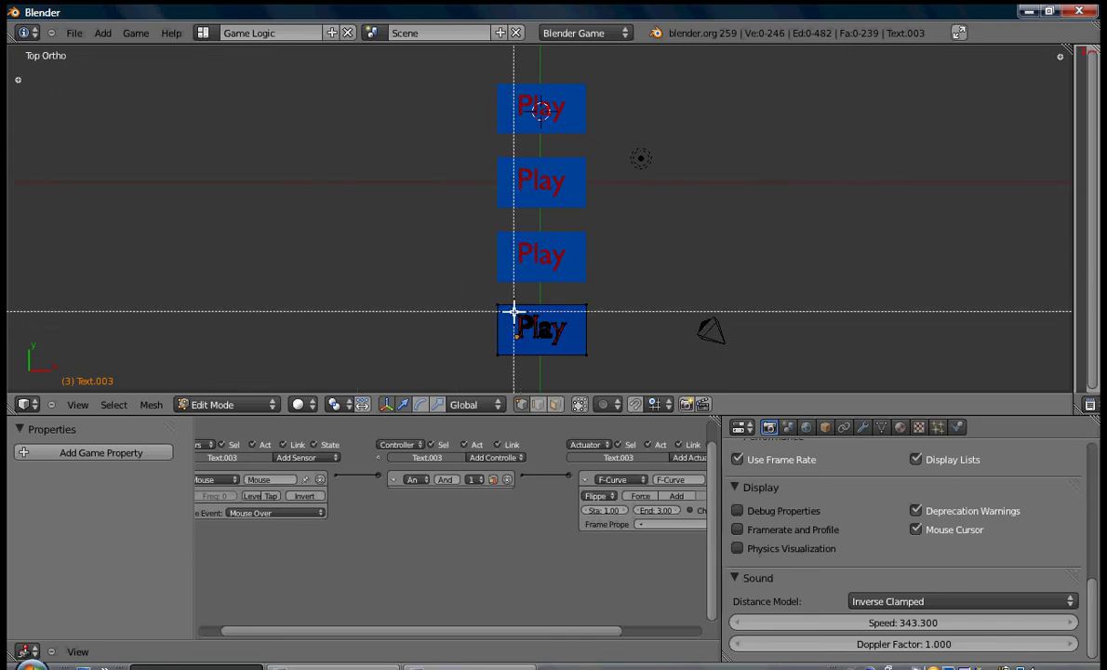
drag(514, 311, 574, 348)
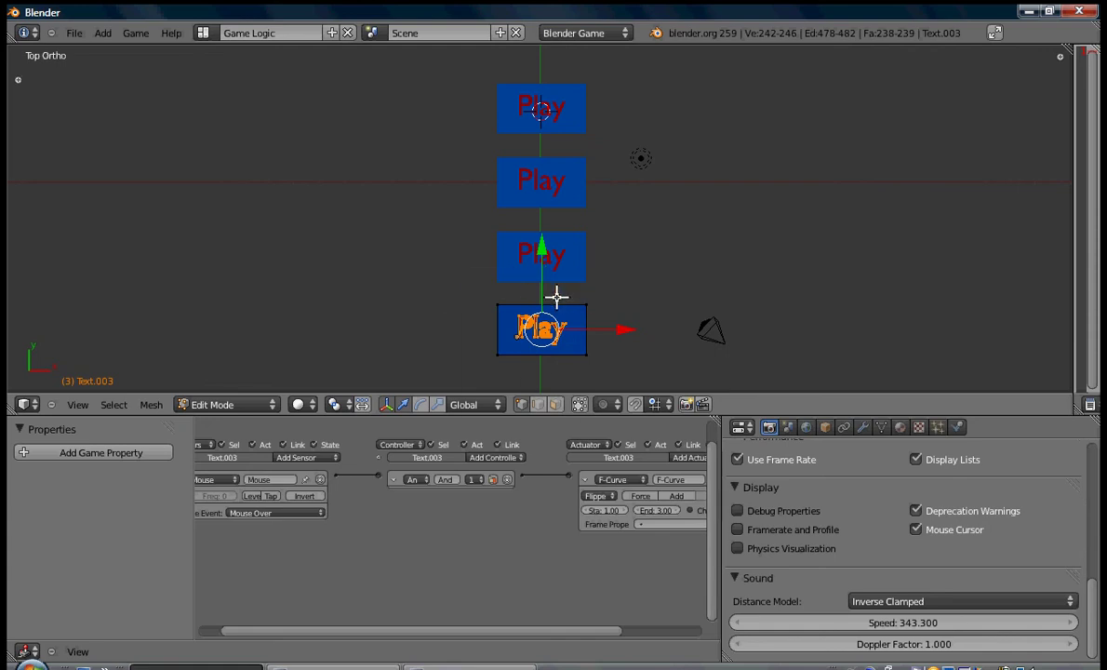
key(x)
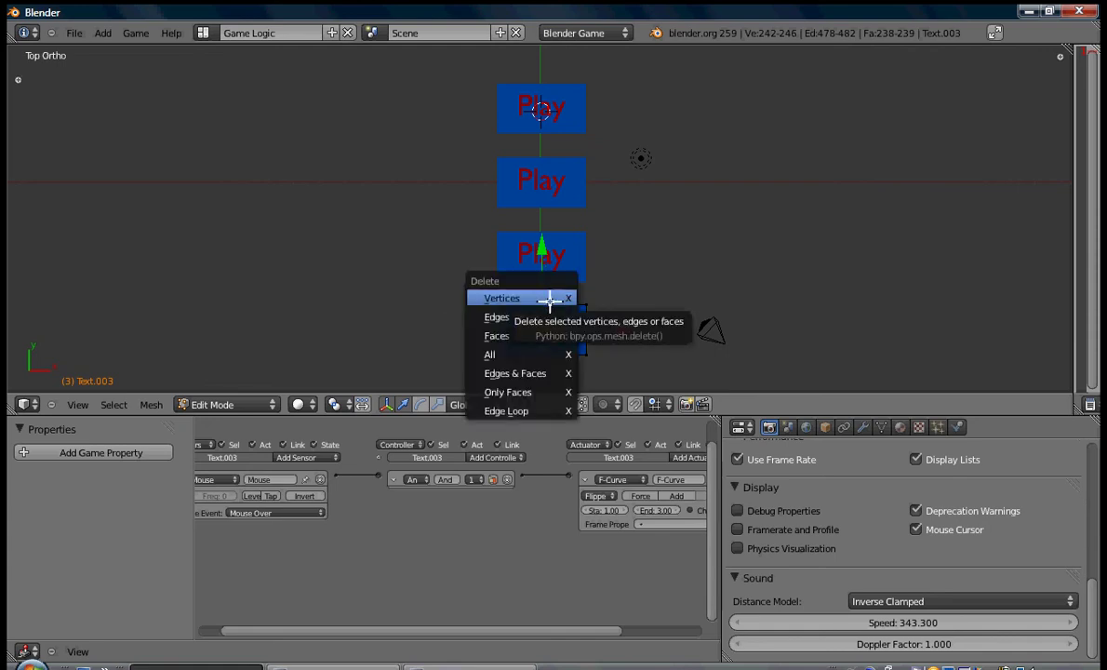
click(555, 298)
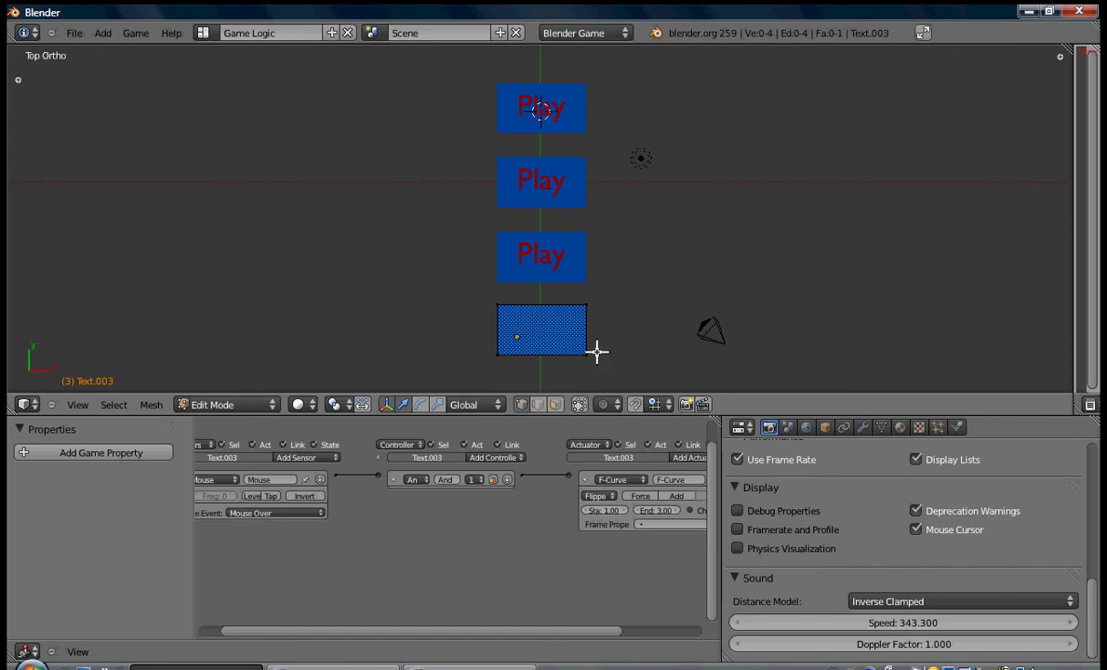
Step: Add a new text object and change its wording to 'Exit'
key(Tab)
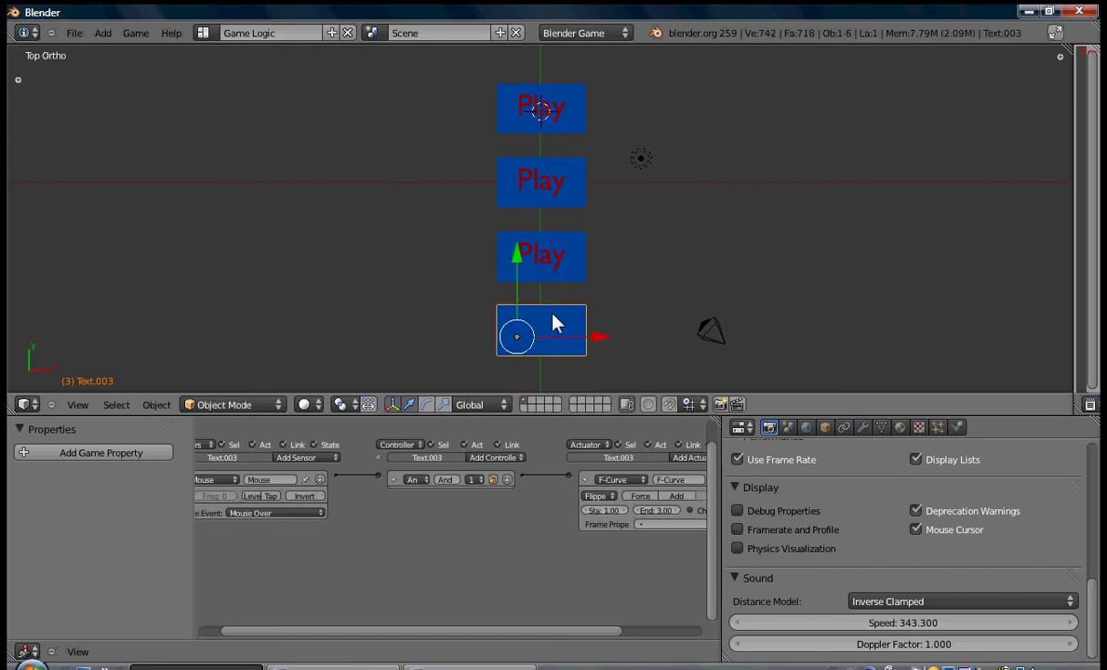
key(shift+a)
click(555, 194)
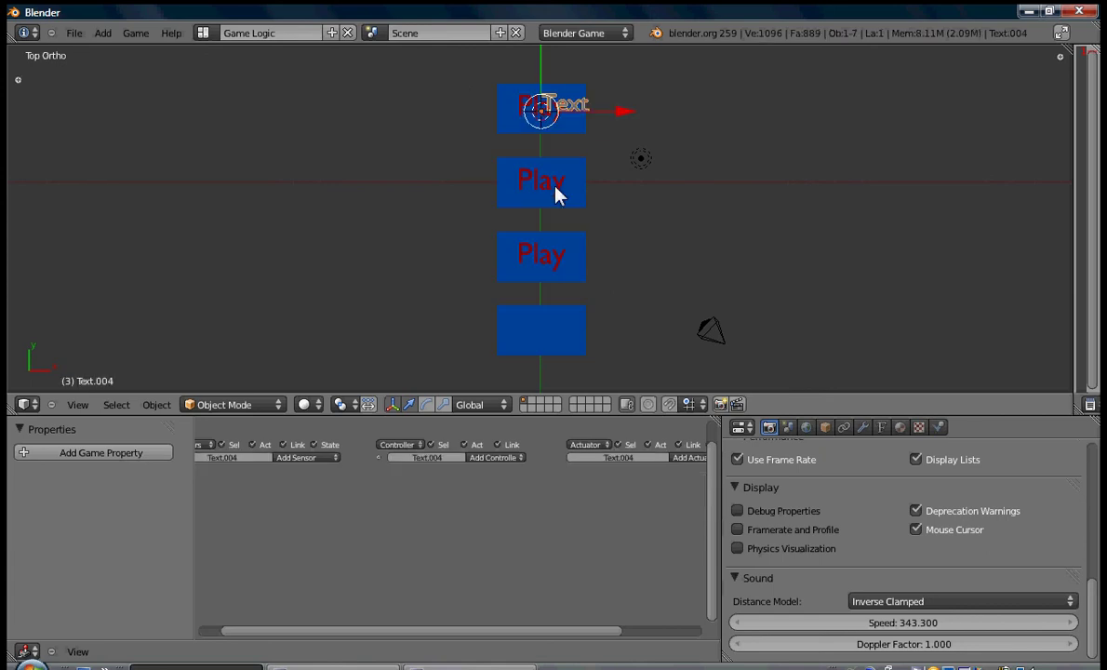
key(Tab)
key(BackSpace)
key(BackSpace)
key(BackSpace)
key(BackSpace)
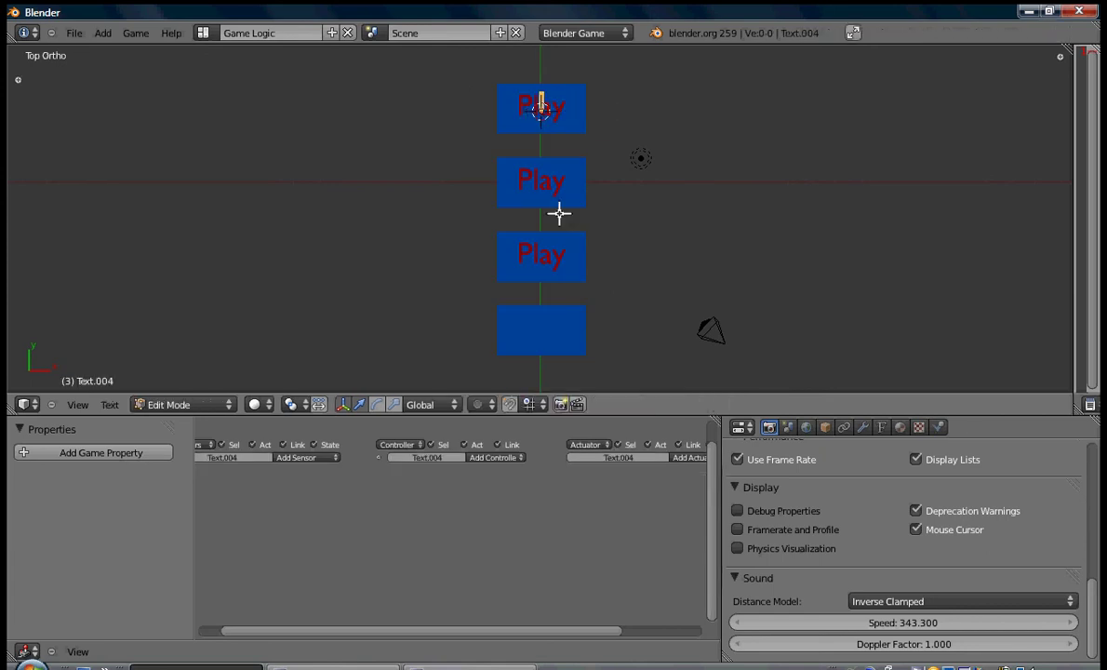
text(Exit)
key(Tab)
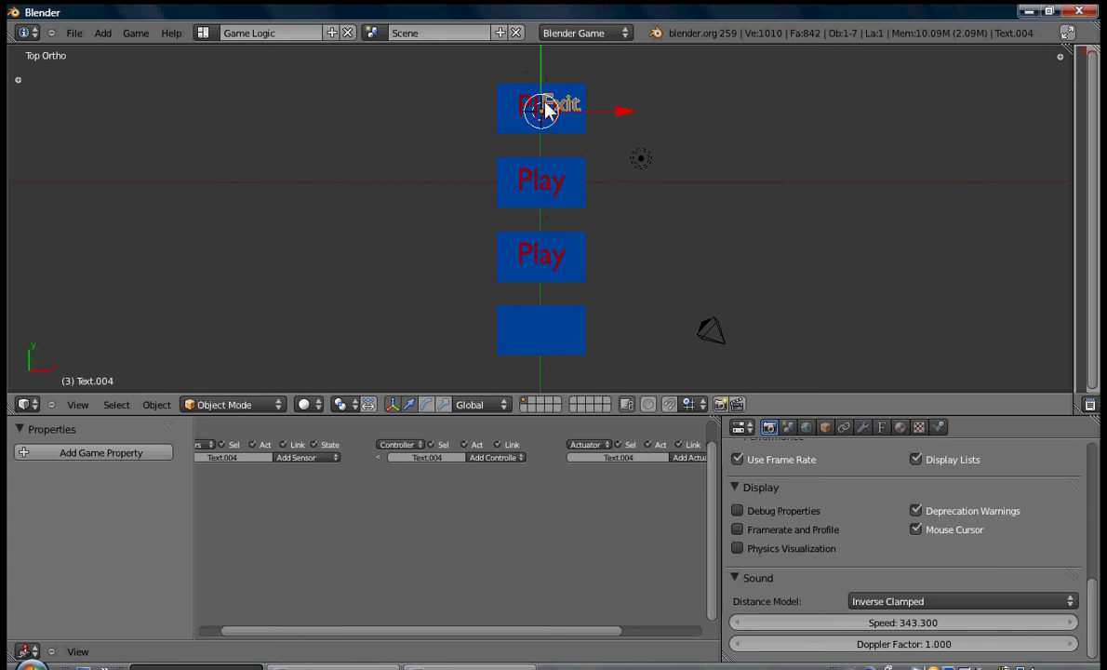
Step: Position the Exit text on the bottom blue plane and convert it to a mesh
key(g)
click(546, 316)
key(g)
click(586, 339)
key(g)
click(567, 344)
key(g)
click(569, 343)
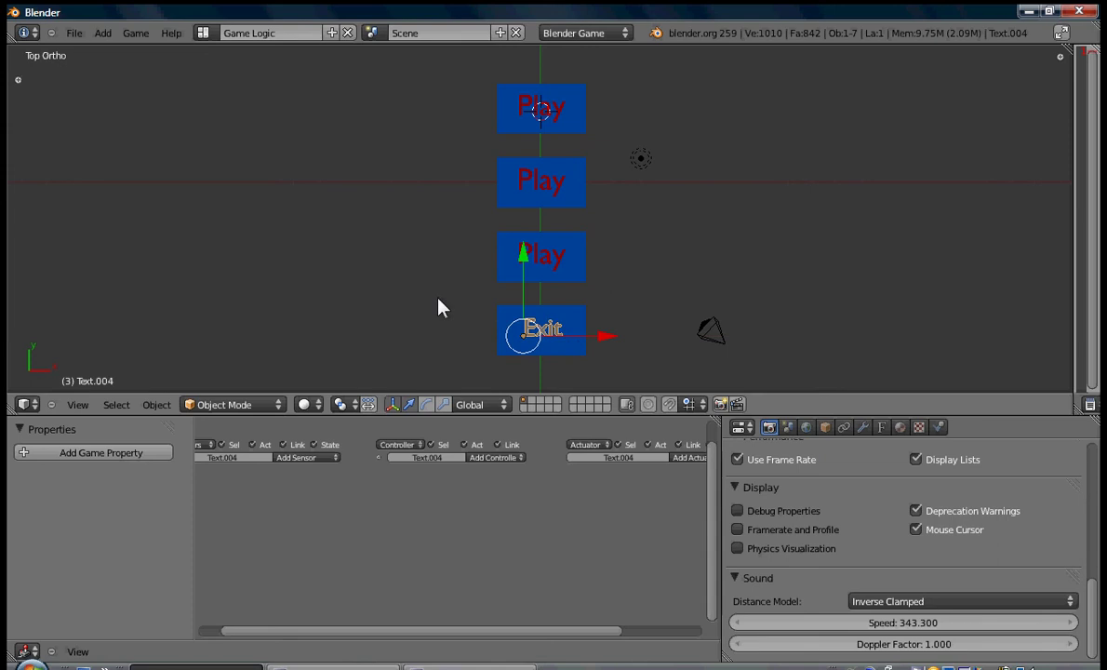
key(Left)
key(Left)
key(g)
click(592, 344)
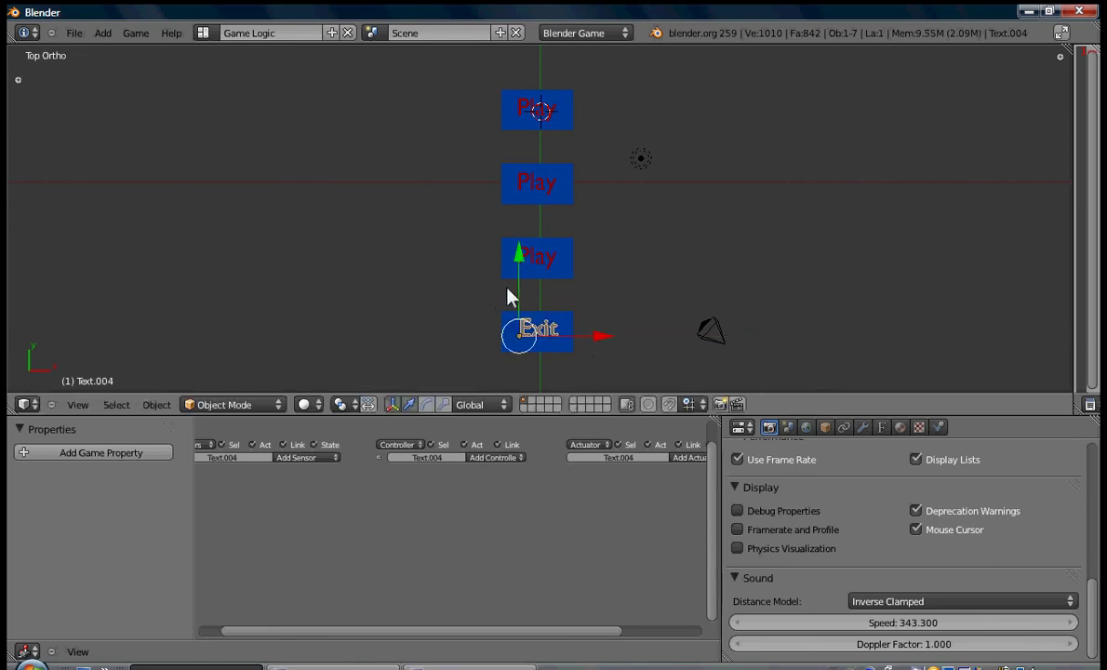
key(g)
click(509, 288)
key(alt+c)
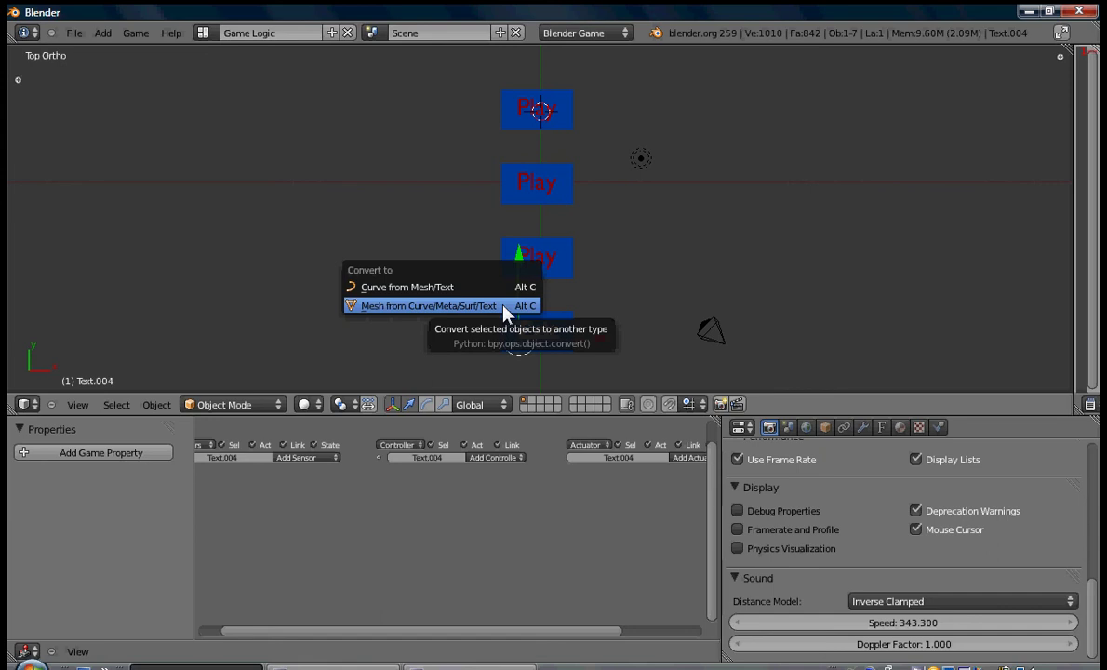
click(441, 307)
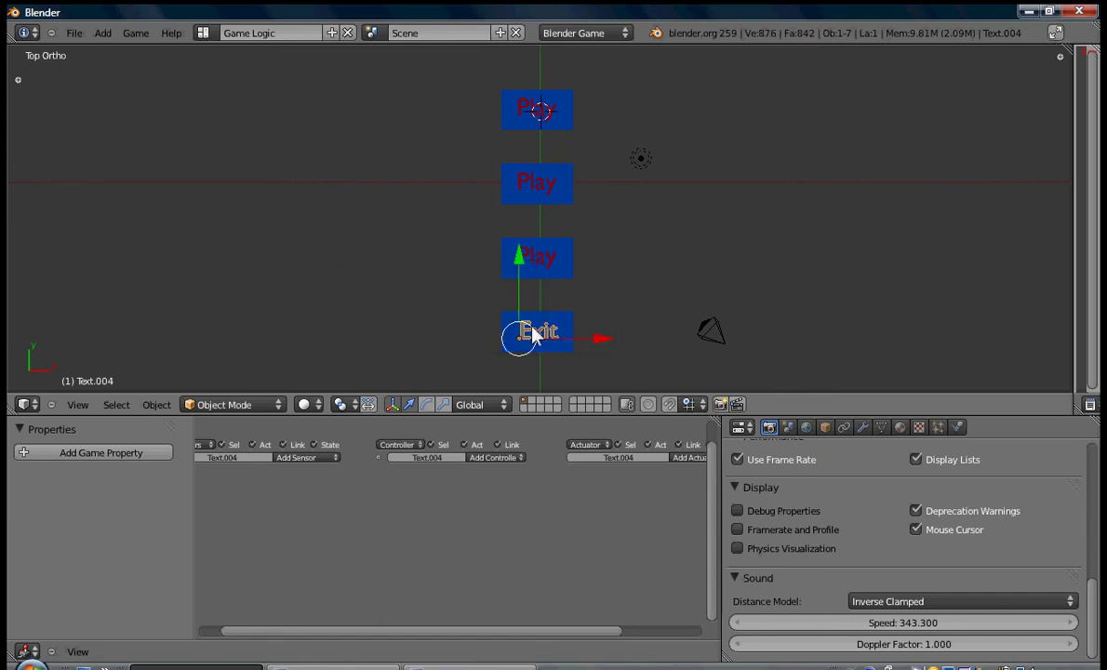
Step: Delete the leftover duplicate Exit text, then run and stop the game to test it
scroll(533, 335, up, 1)
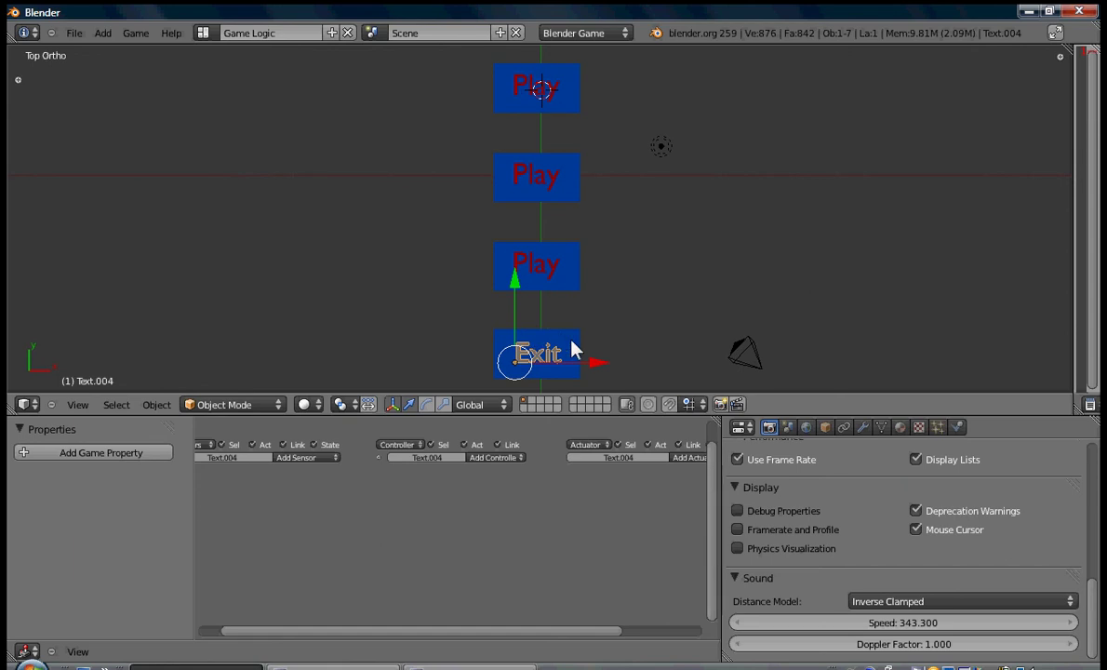
shift+right_click(571, 348)
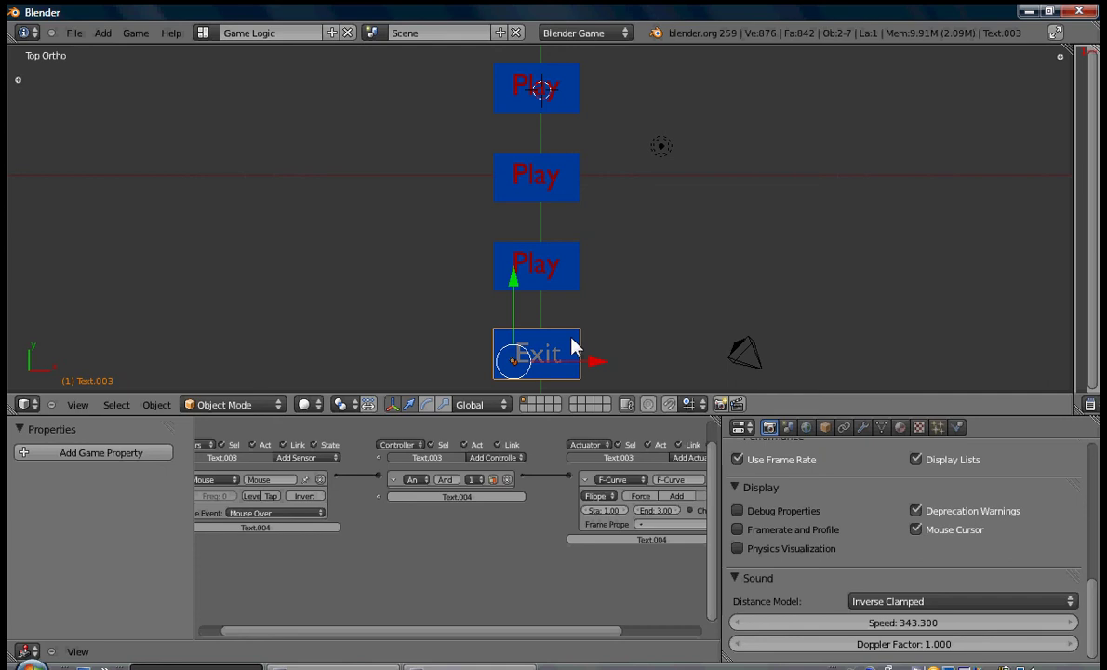
key(Delete)
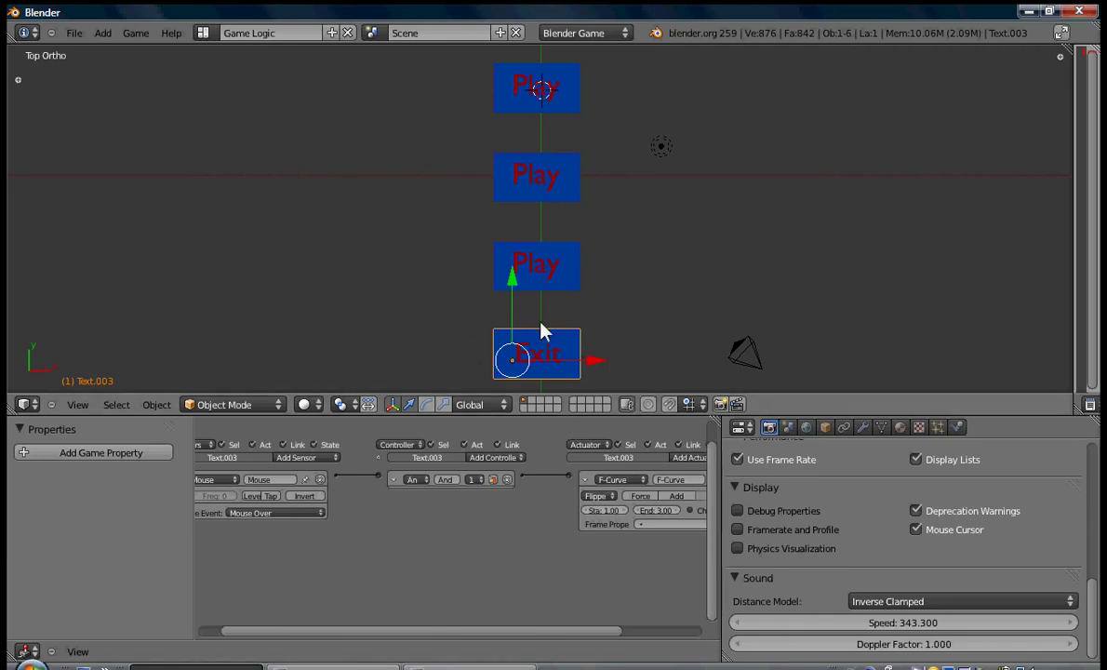
key(p)
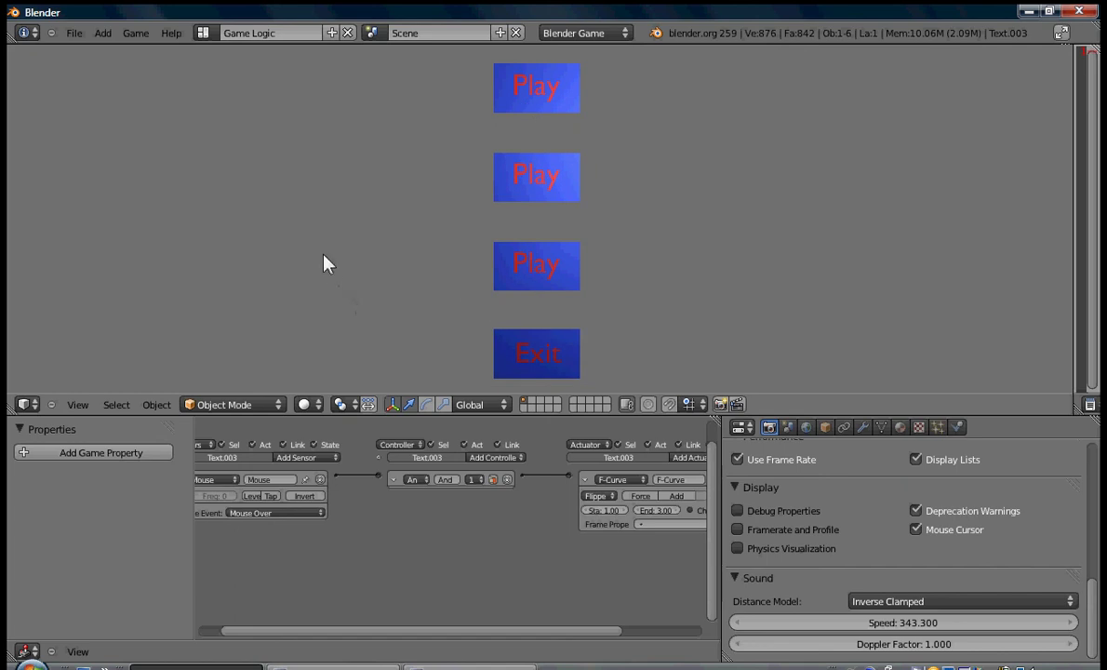
key(Escape)
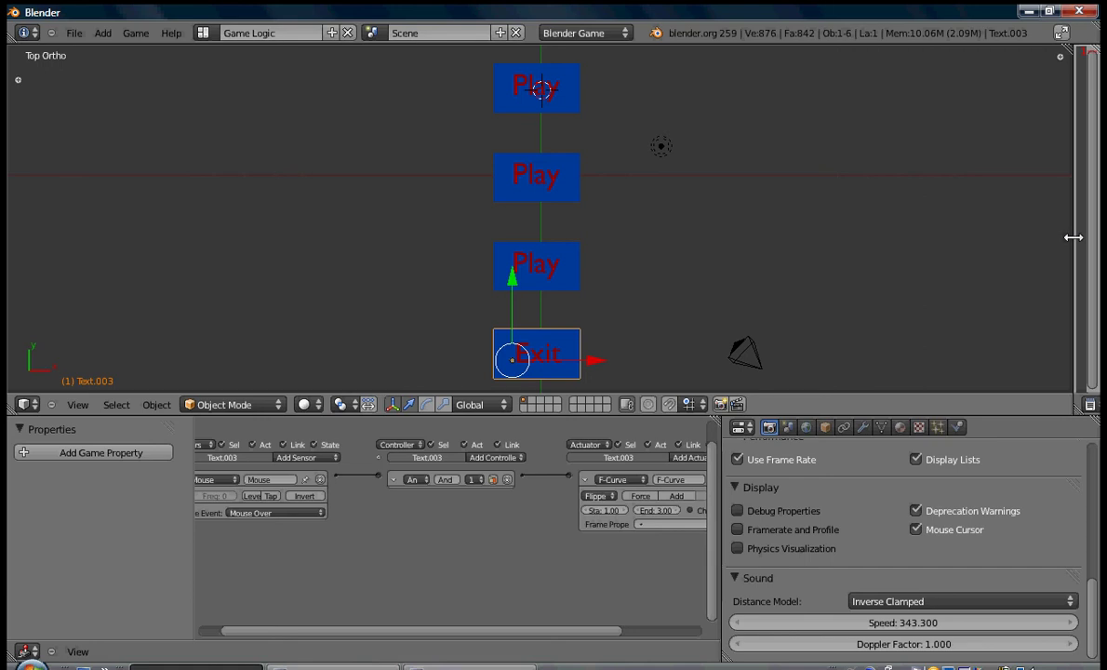
Step: Add a plane and place it just left of the top Play button
drag(1072, 237, 974, 234)
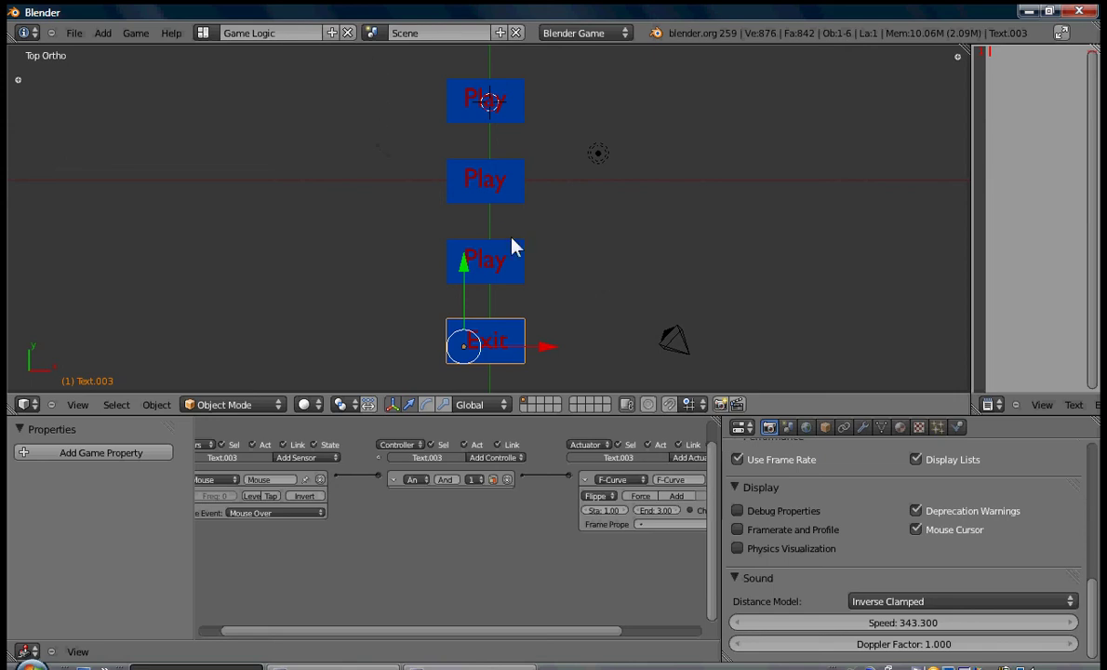
key(shift+a)
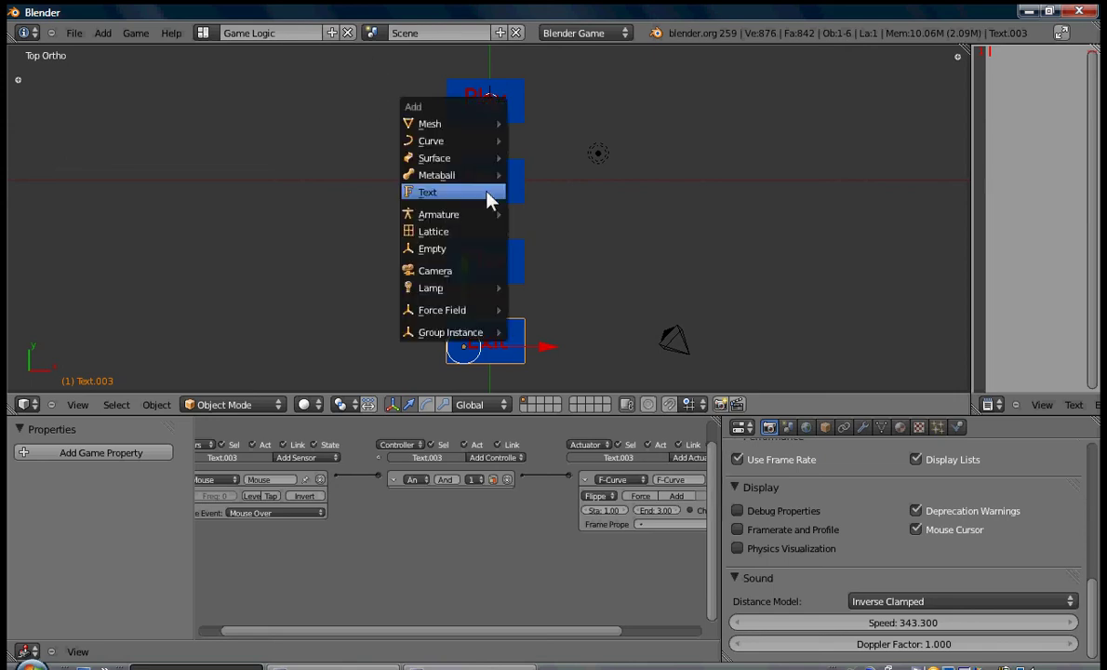
mouse_move(462, 125)
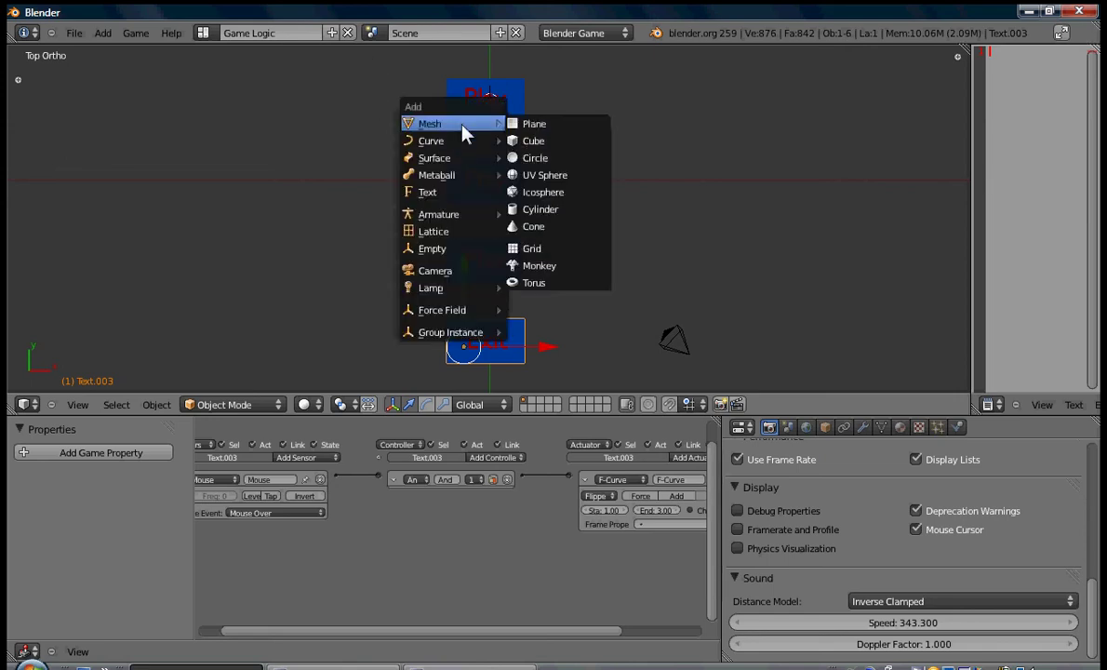
click(529, 125)
drag(535, 102, 447, 112)
Step: Merge the plane's two right-hand corners at center to form a triangle
key(Tab)
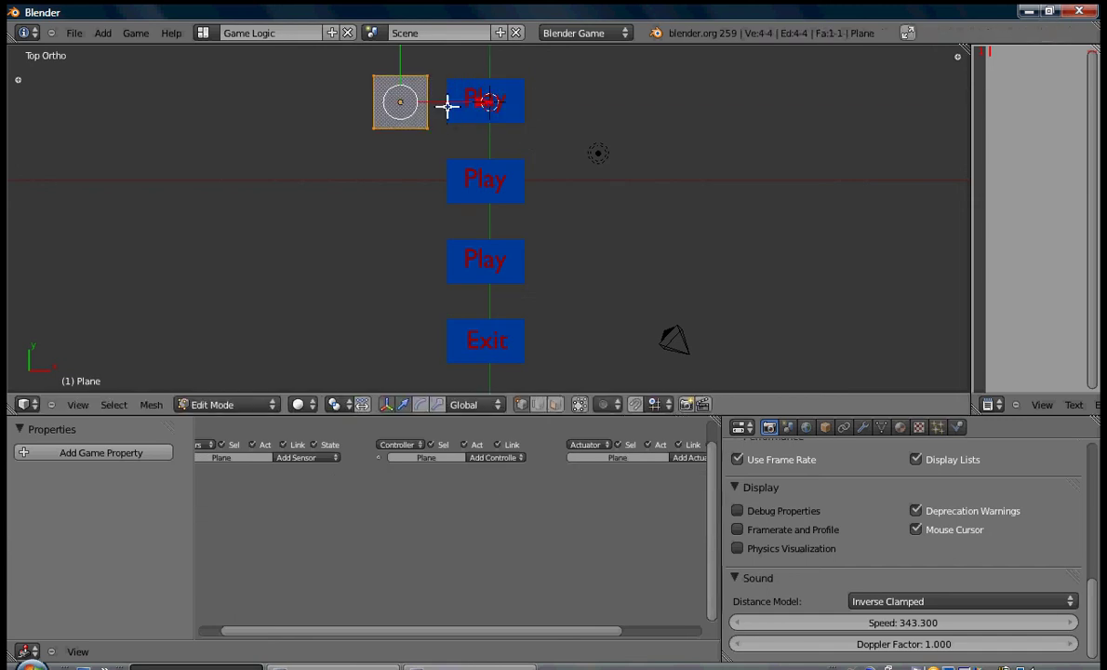
key(a)
key(b)
drag(416, 58, 467, 200)
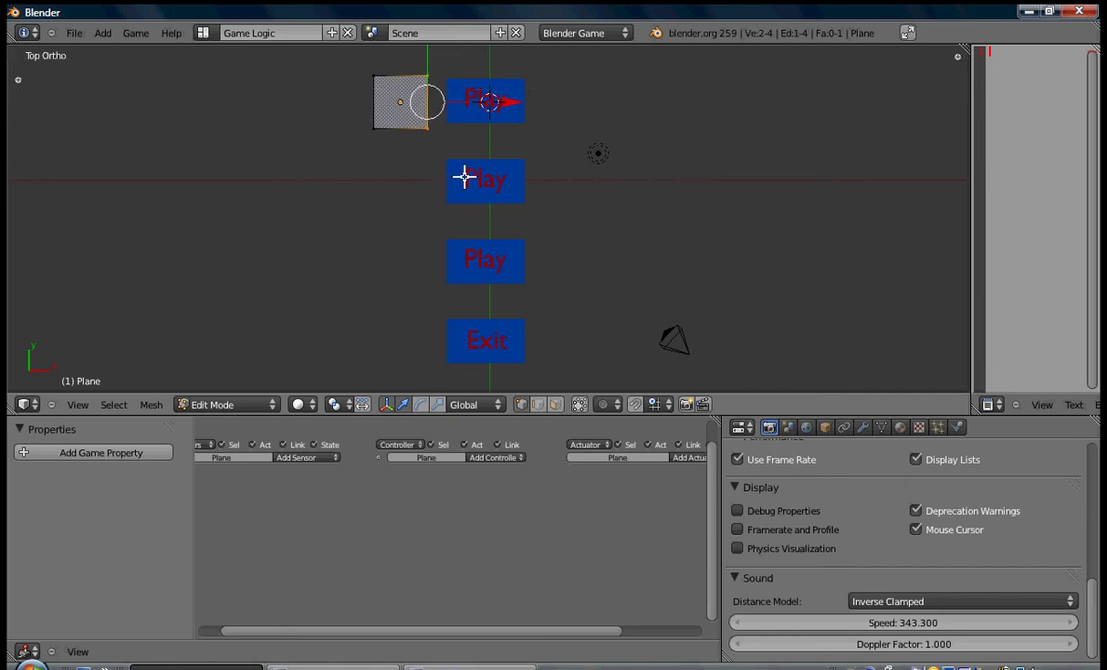
key(alt+m)
click(463, 175)
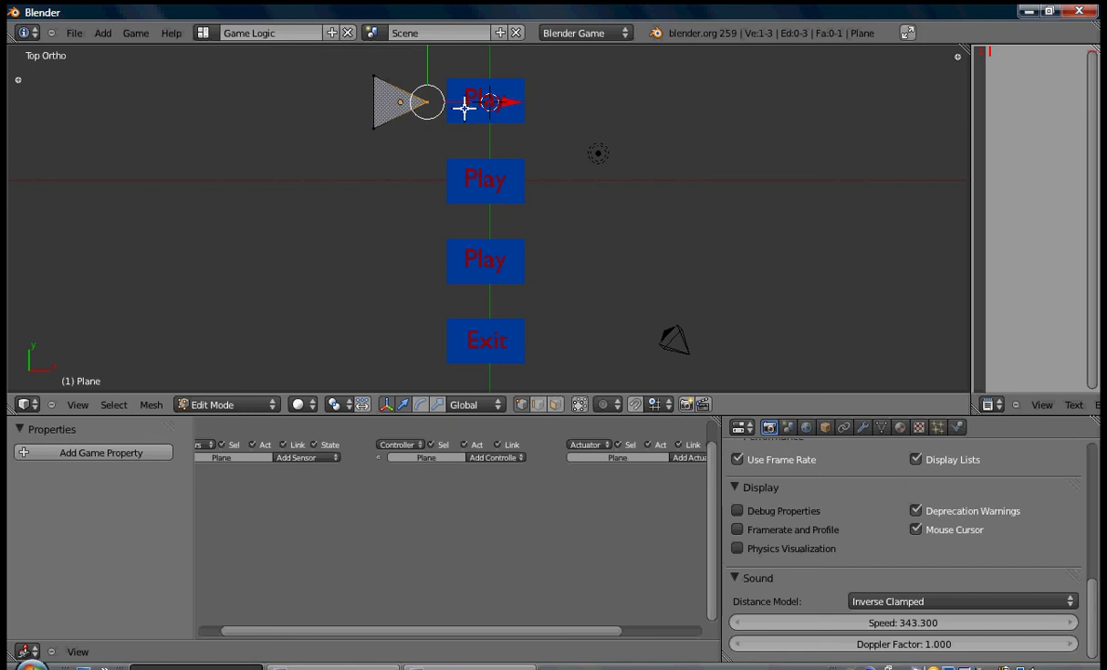
key(Tab)
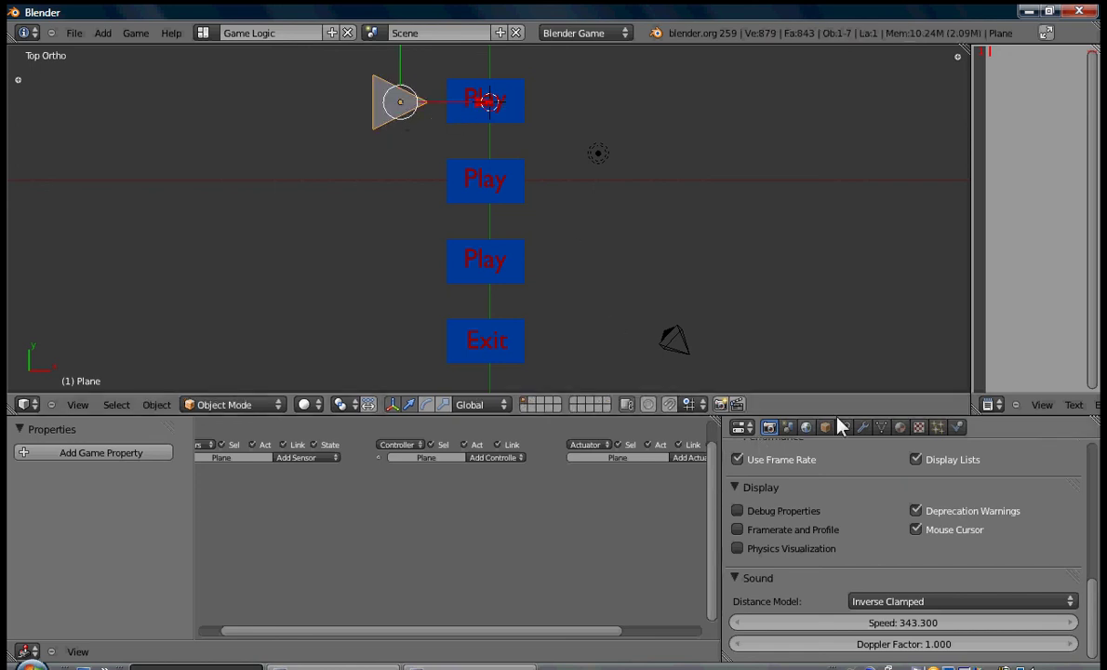
Step: Create a new material with a green diffuse colour for the triangle and widen the text editor
click(898, 426)
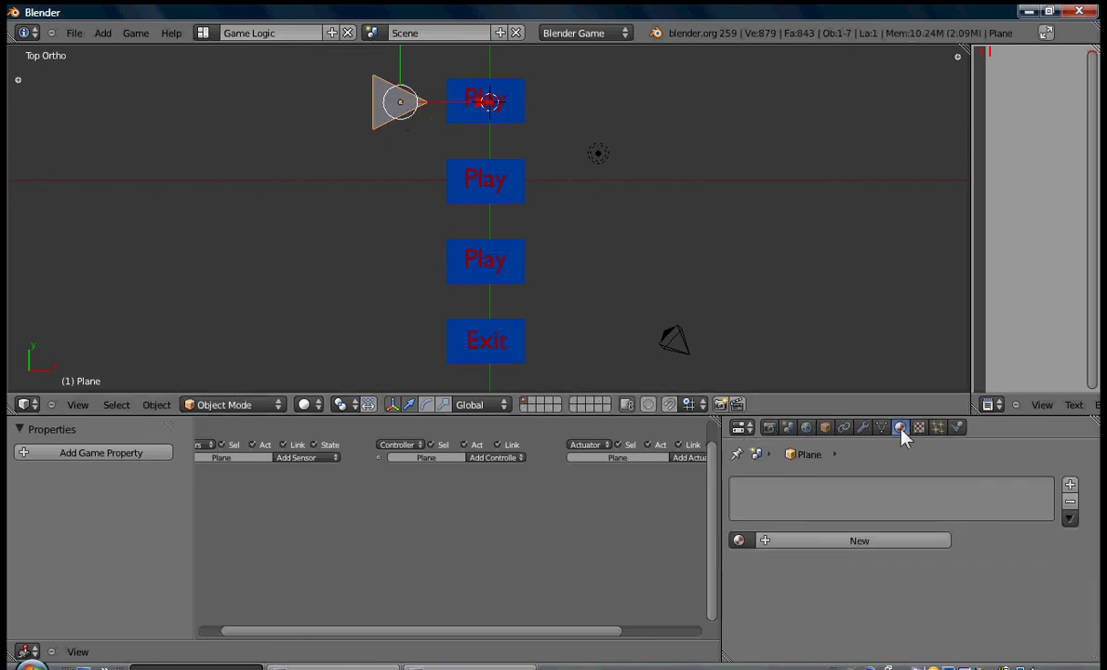
click(778, 541)
scroll(789, 553, down, 6)
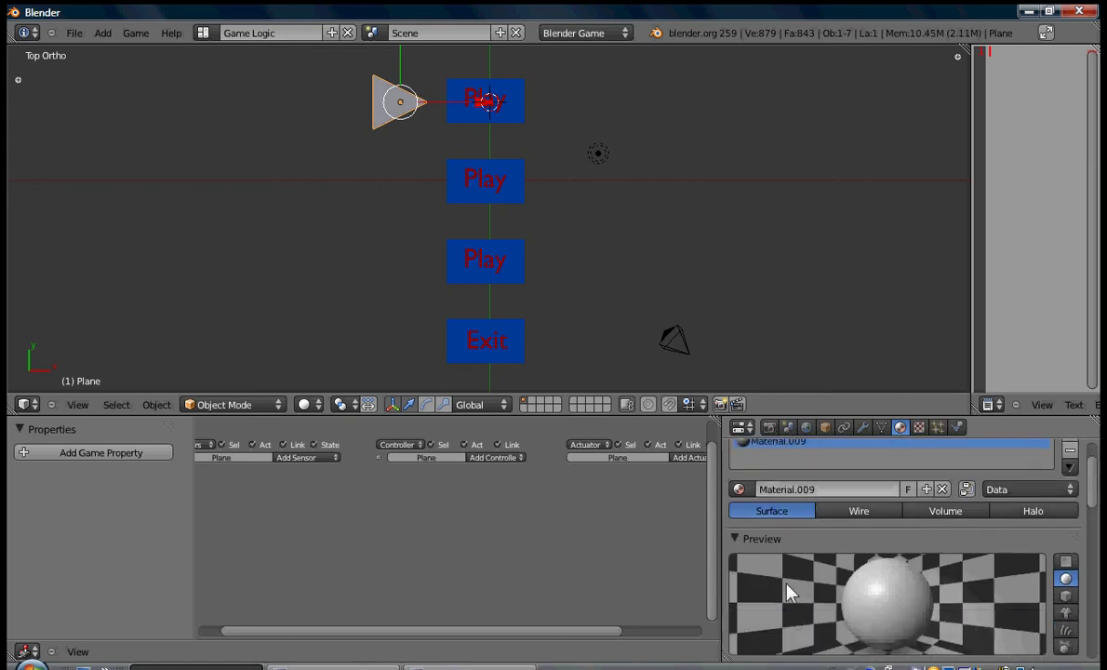
click(786, 532)
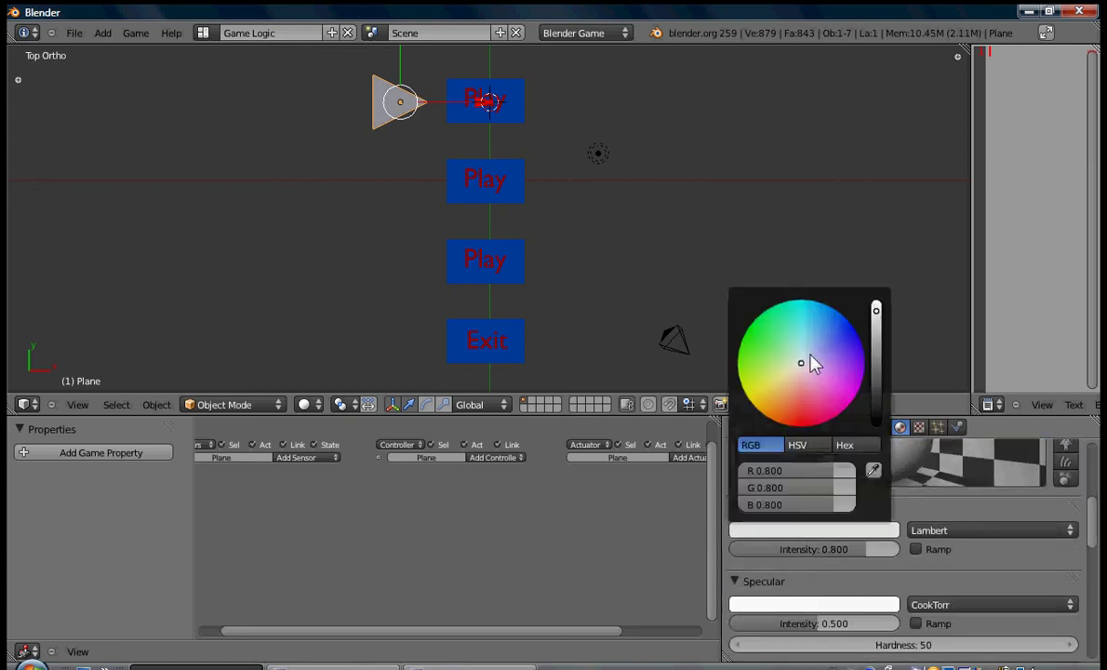
click(741, 332)
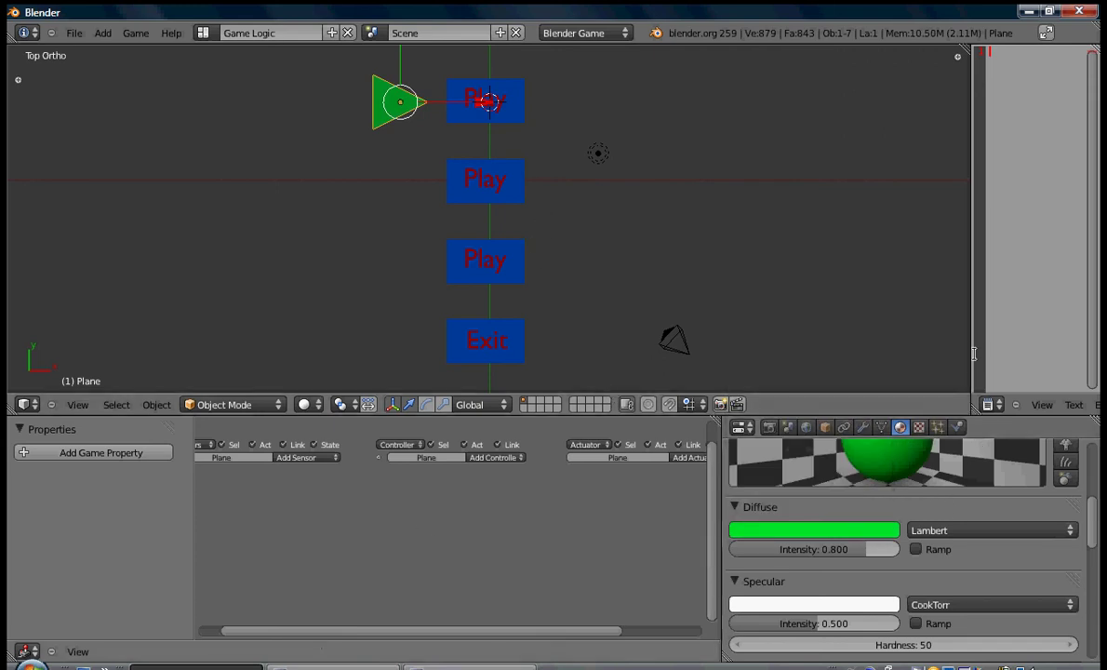
drag(970, 353, 725, 325)
scroll(462, 319, up, 1)
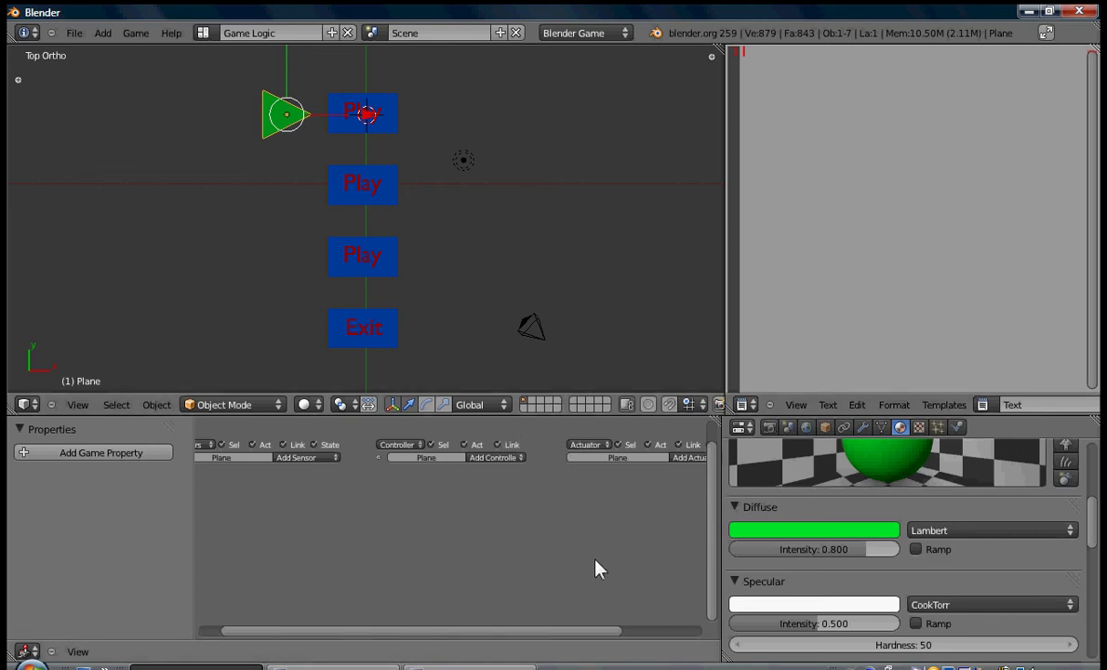
Step: Open menu.py from the scripts bookmark as a text block
click(827, 404)
click(844, 371)
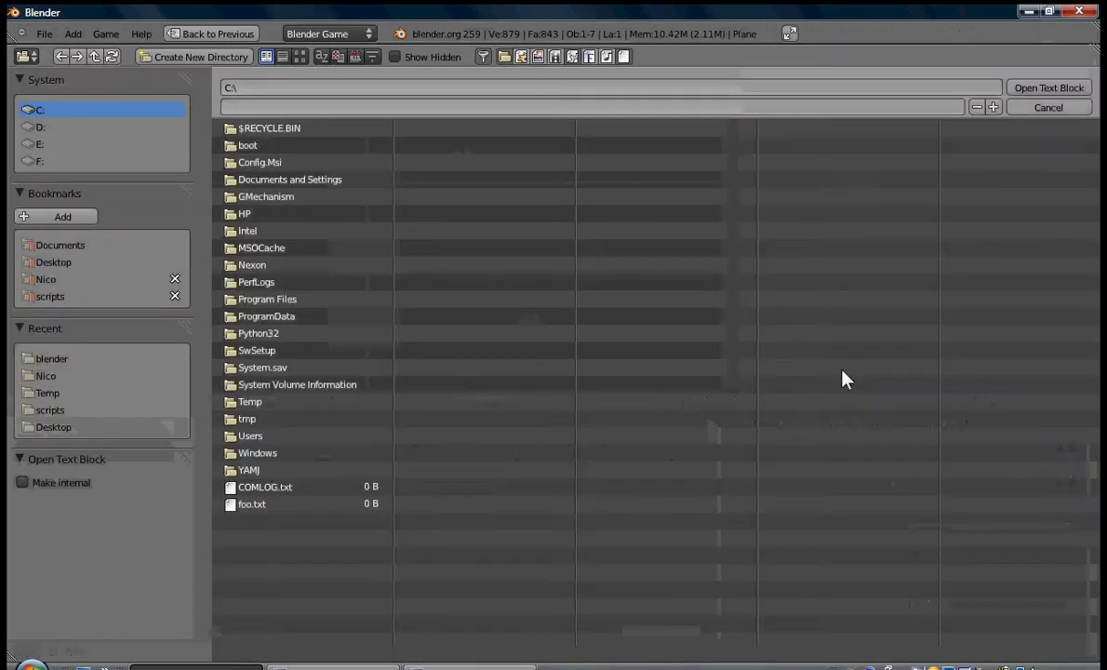
click(53, 298)
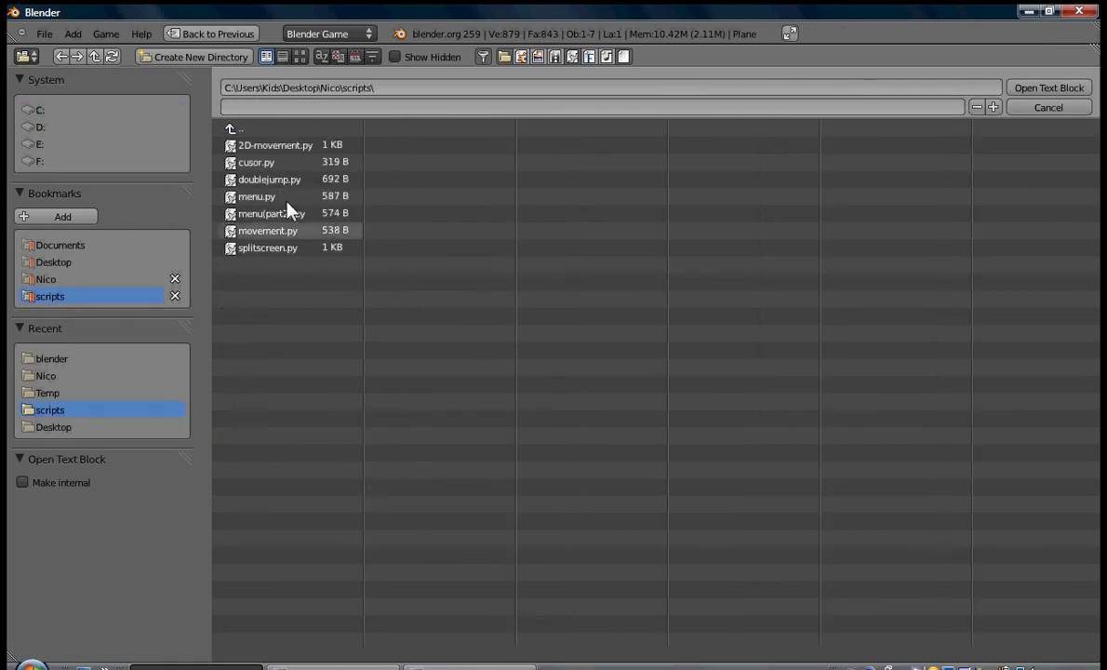
double_click(282, 199)
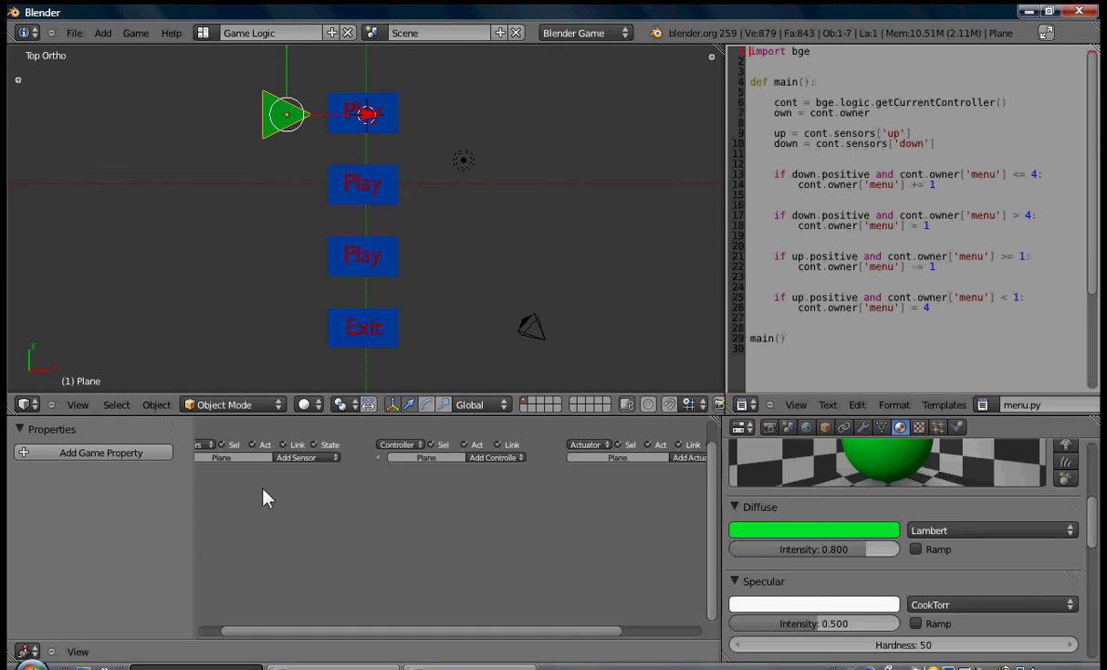
middle_drag(269, 491, 298, 462)
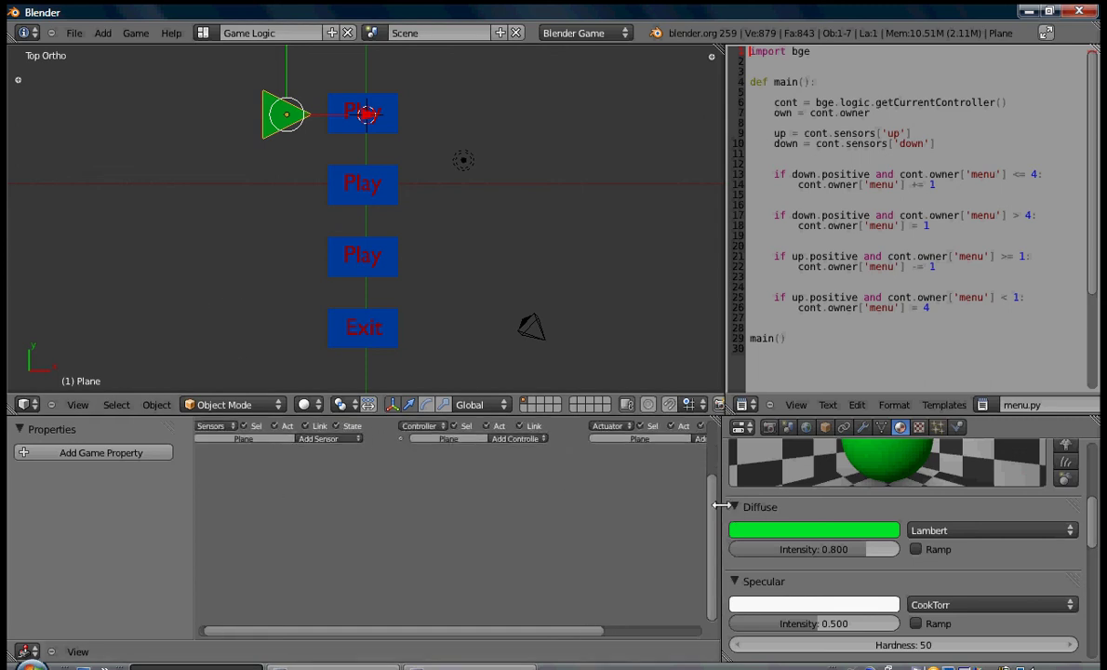
Step: Add a Keyboard sensor named 'up' for Up Arrow, with pulse mode at frequency 5
drag(725, 509, 930, 507)
ctrl+scroll(641, 491, right, 3)
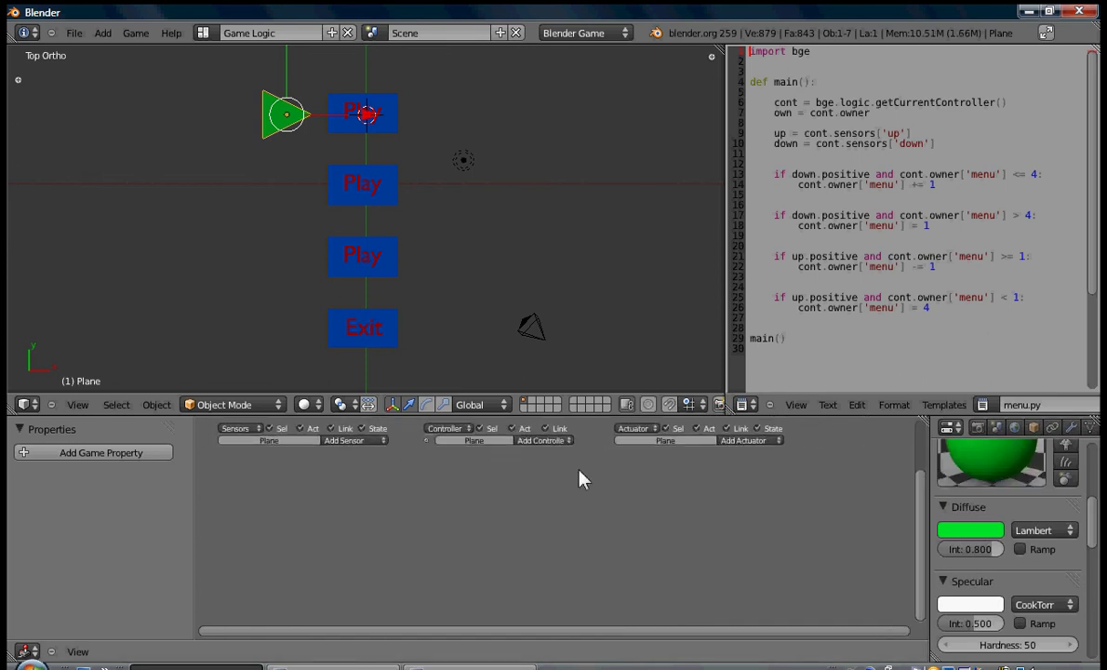
click(373, 440)
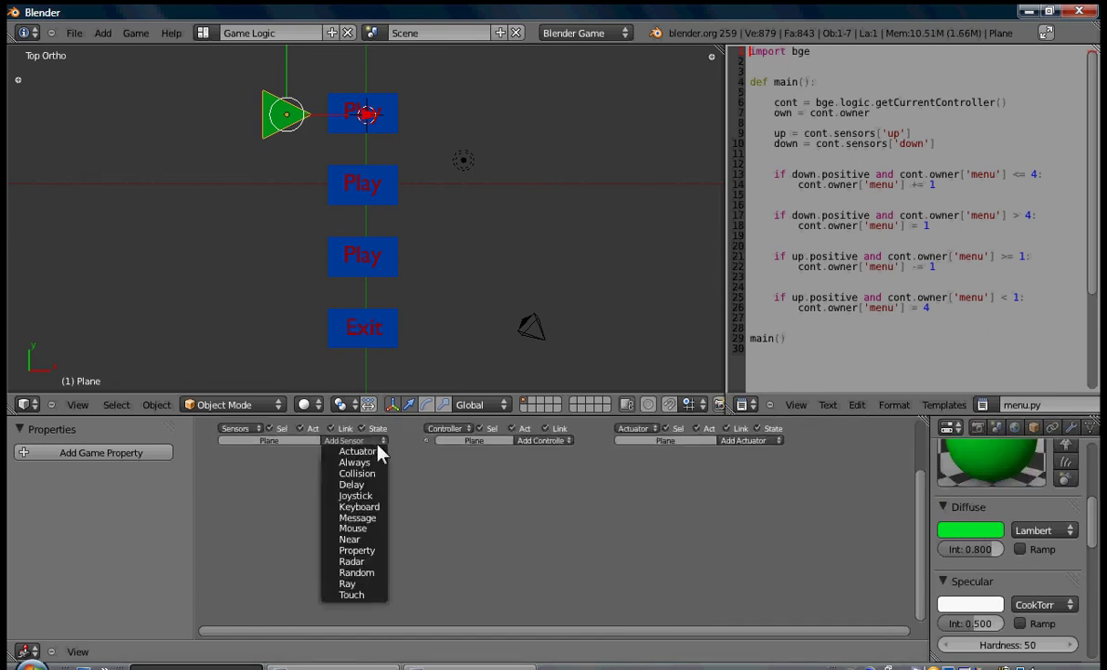
click(381, 507)
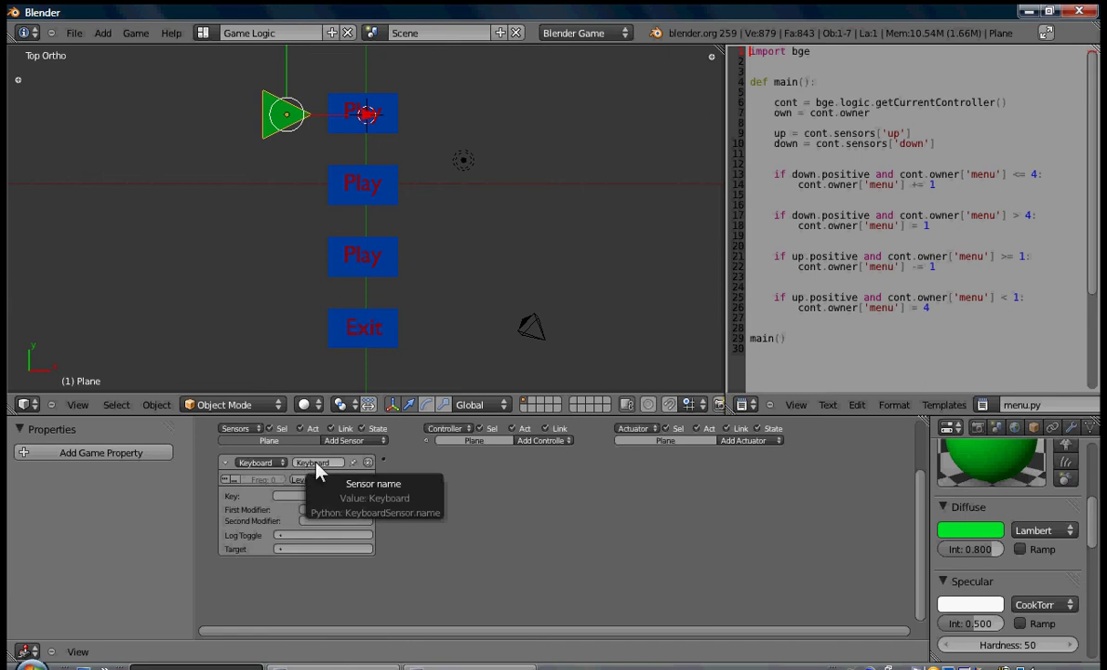
click(331, 465)
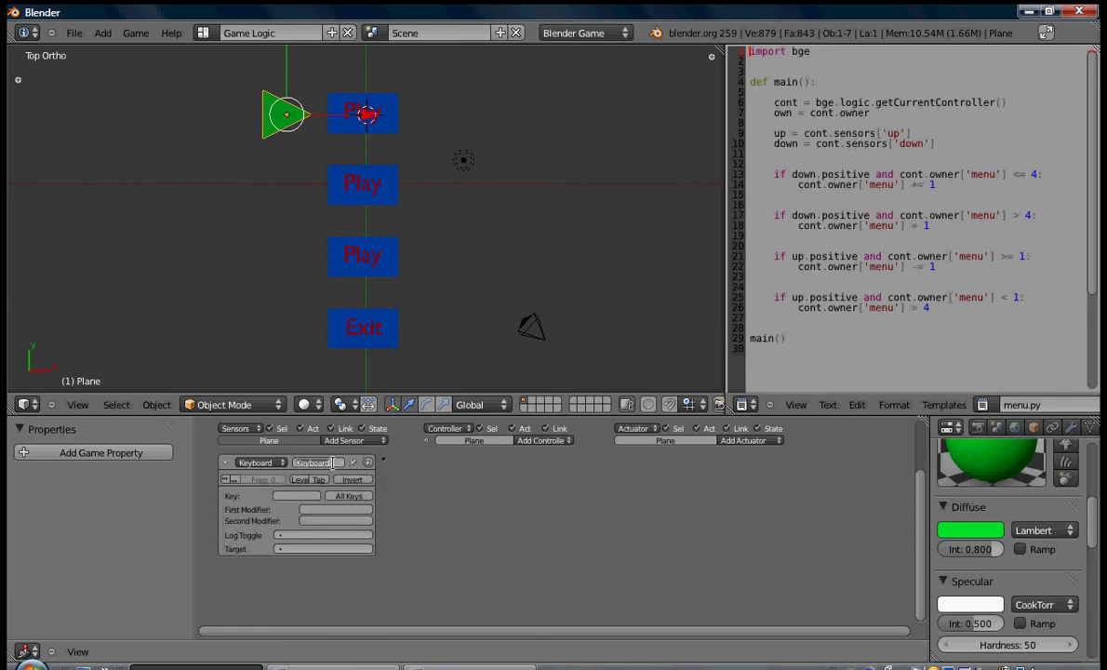
text(up)
key(Return)
click(225, 479)
drag(275, 490, 283, 485)
click(224, 463)
Step: Add a second Keyboard sensor named 'down' bound to the Down Arrow key
click(354, 440)
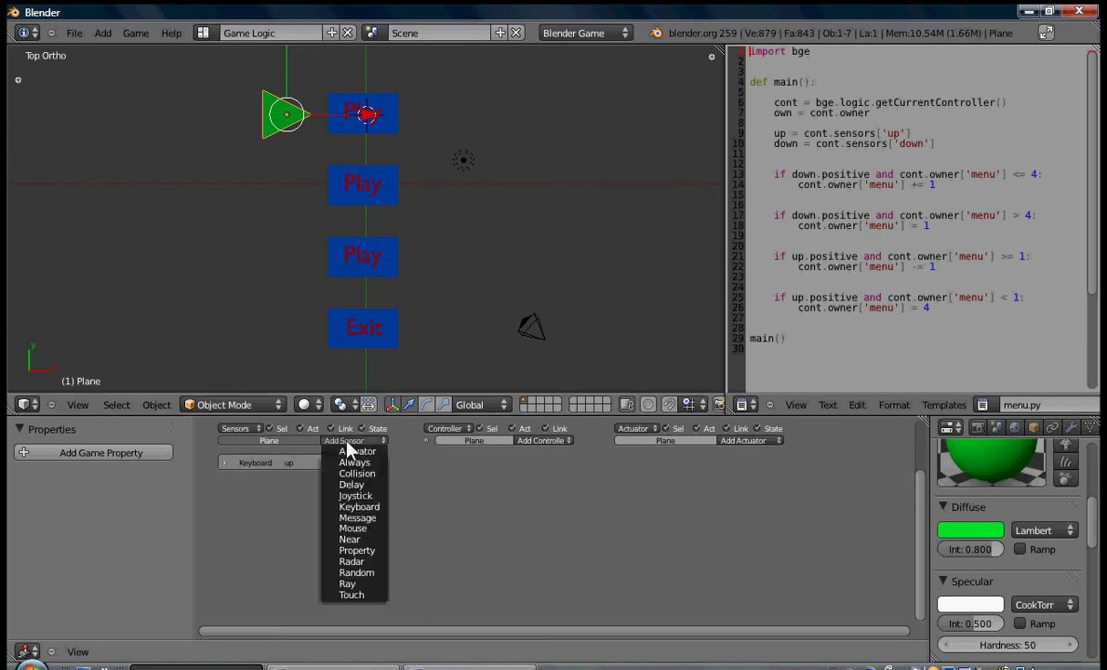
click(365, 506)
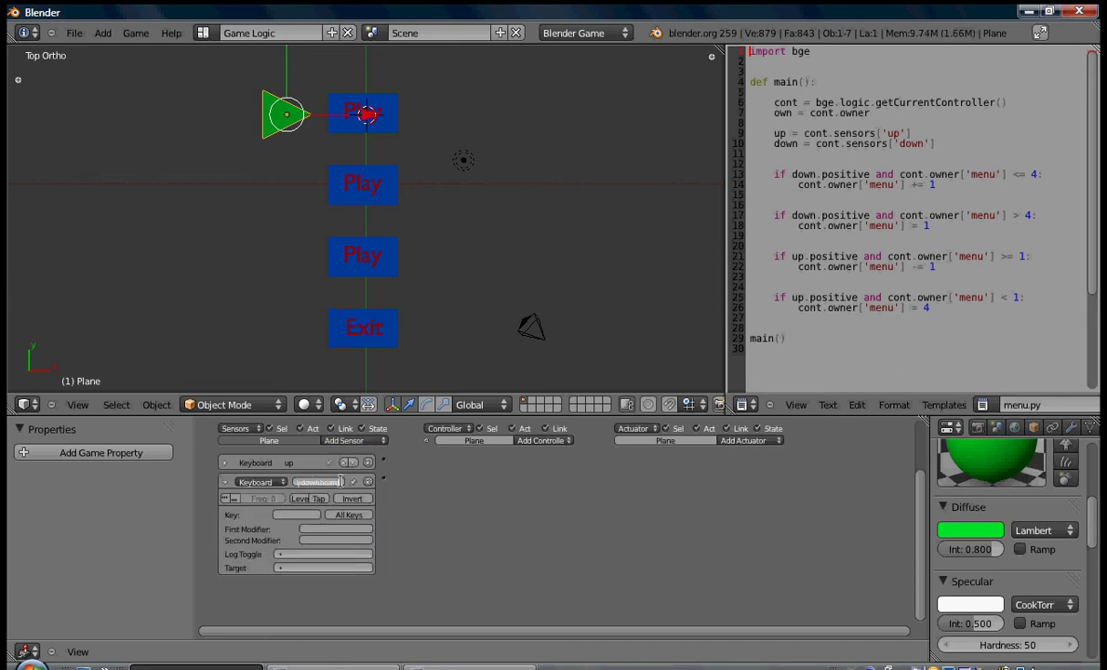
key(Return)
text(down)
key(Return)
key(Down)
click(280, 500)
click(280, 499)
click(280, 500)
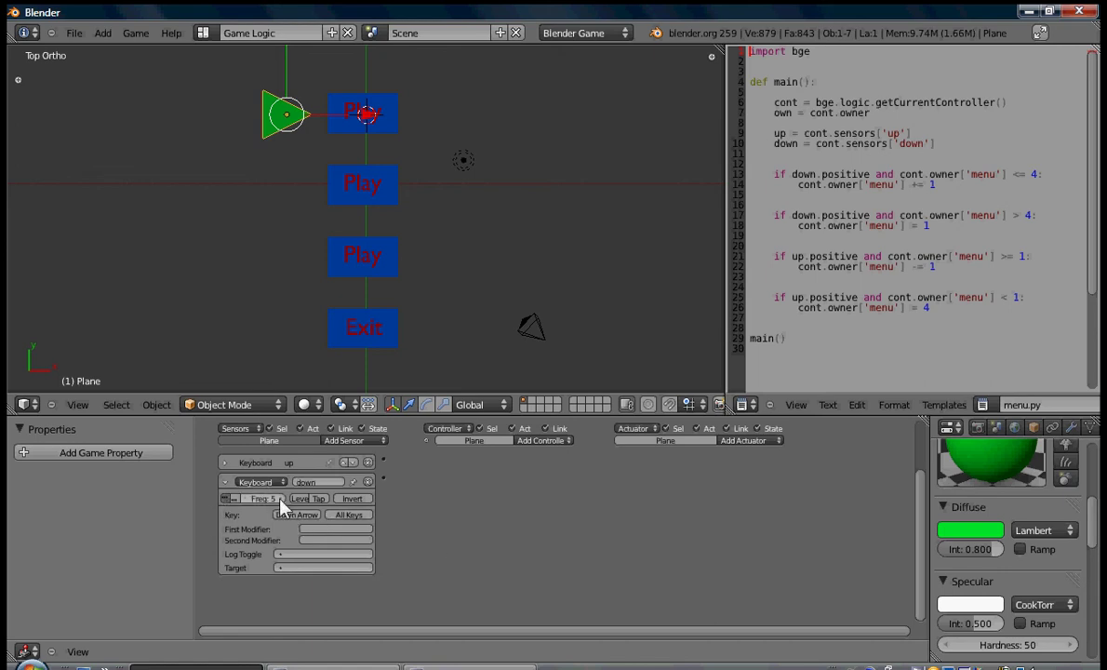
click(224, 481)
Step: Add a Python controller running menu.py and link the up and down sensors to it
click(551, 443)
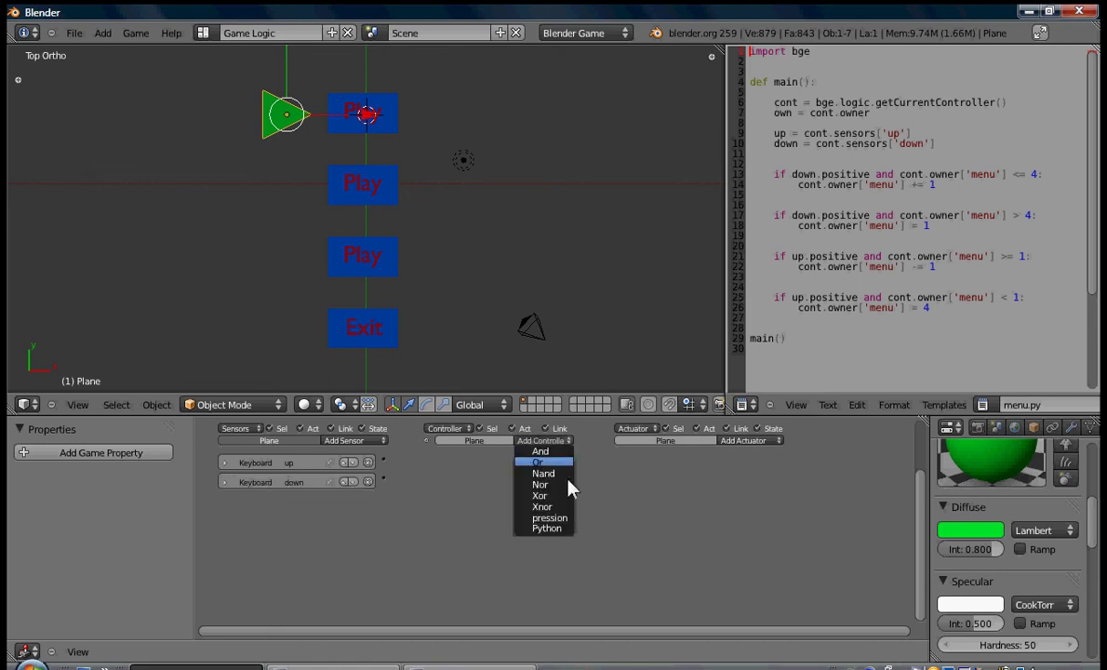
click(558, 530)
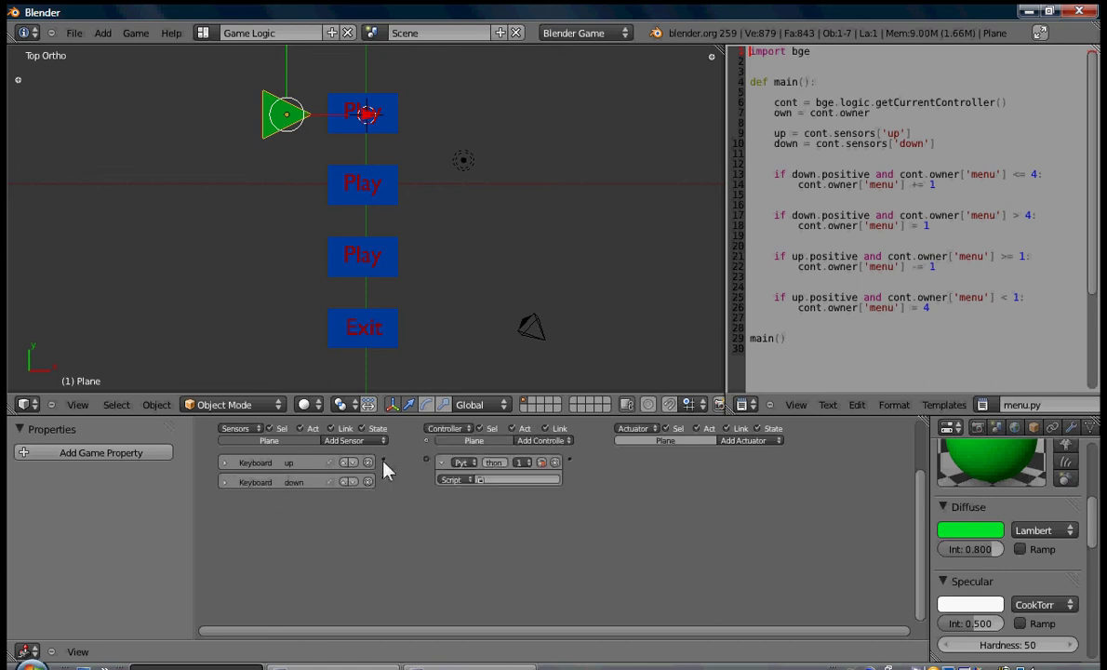
drag(383, 460, 427, 461)
click(481, 479)
click(492, 498)
Step: Add an Integer game property named 'menu' with value 1
click(25, 456)
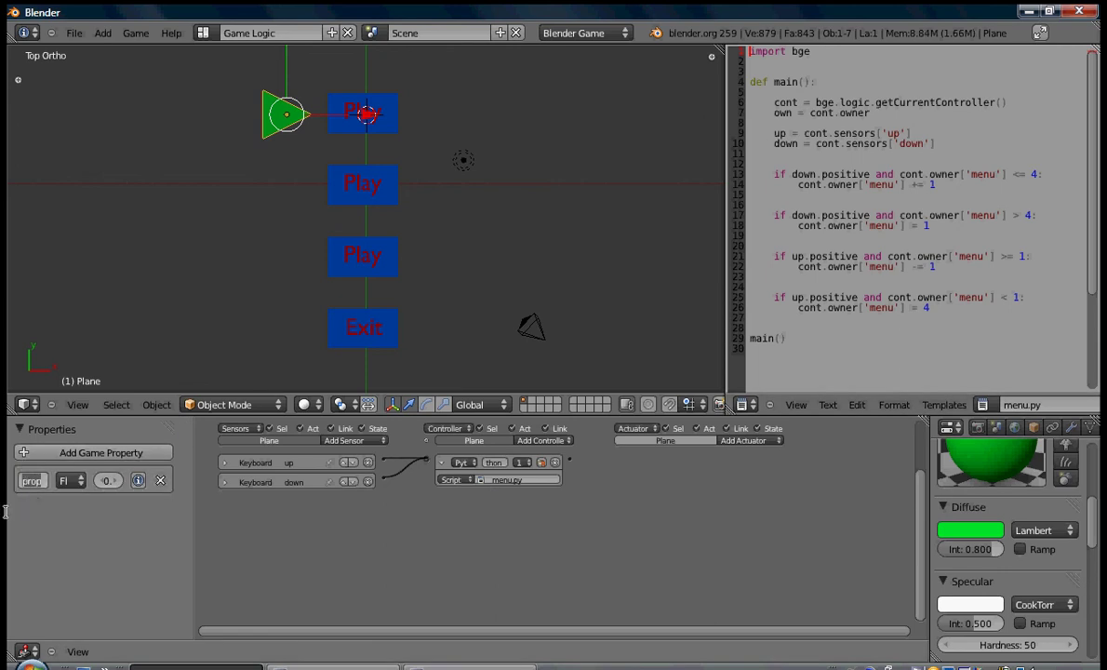
text(menu)
key(Return)
drag(195, 539, 225, 536)
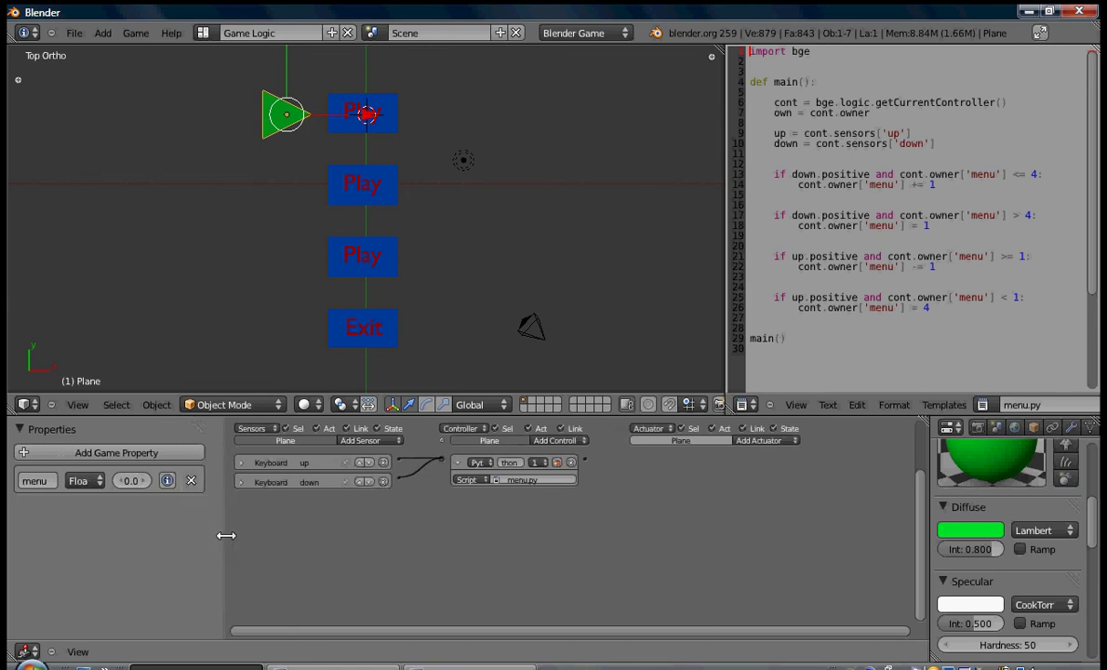
click(94, 480)
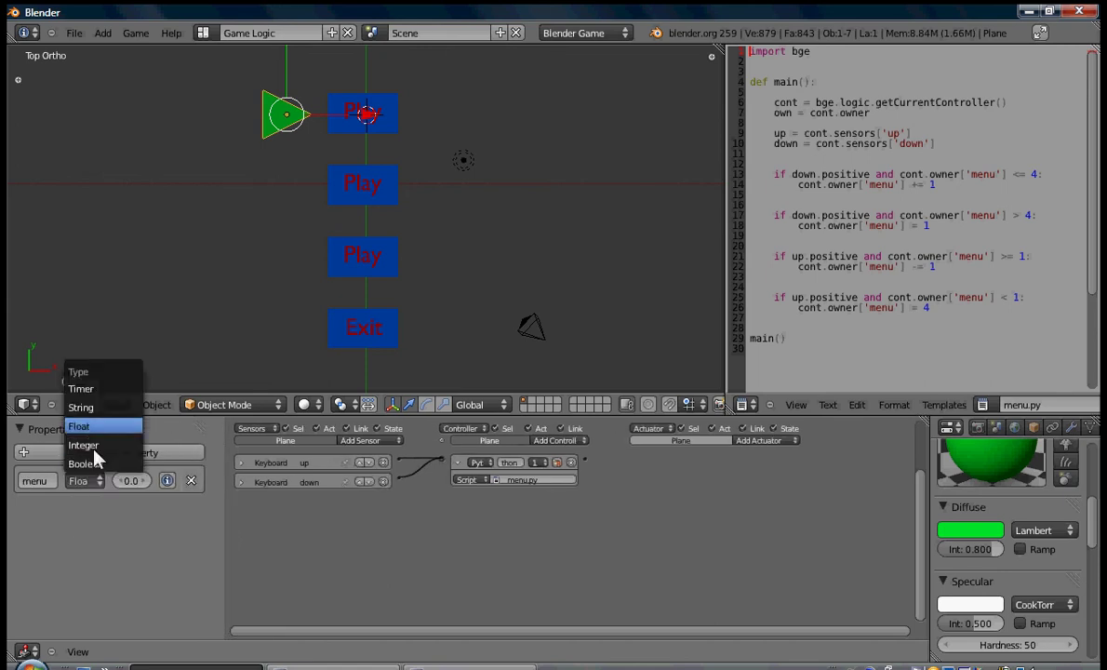
click(88, 445)
click(135, 480)
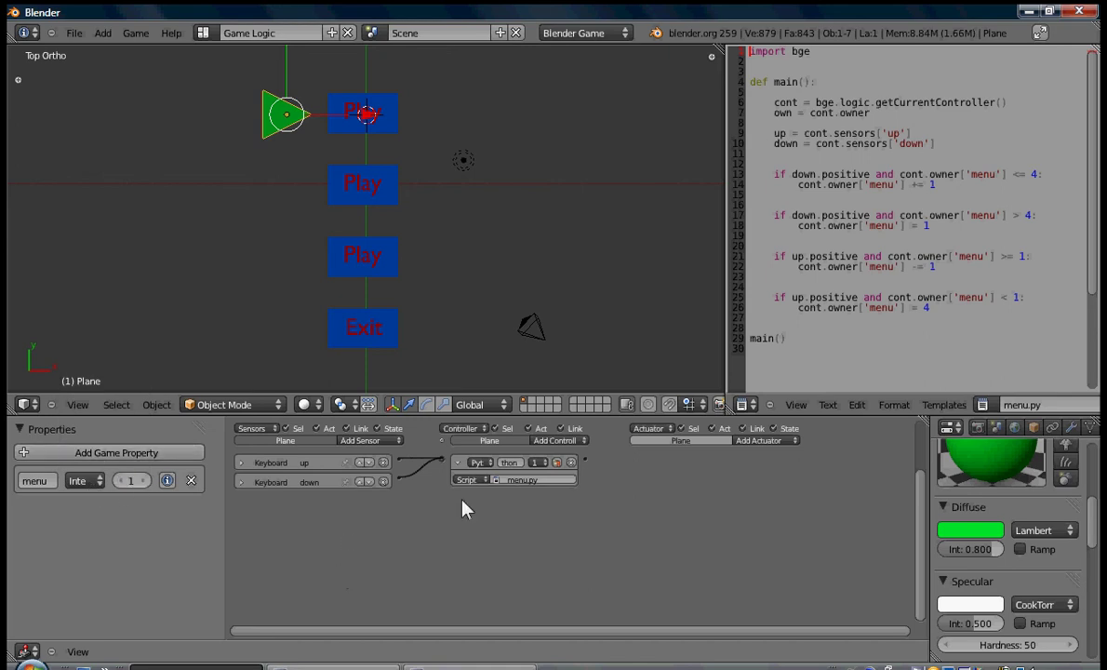
middle_drag(397, 505, 418, 501)
Step: Add an Always sensor and an F-Curve actuator in Property mode with Prop 'menu', and wire them together
click(390, 444)
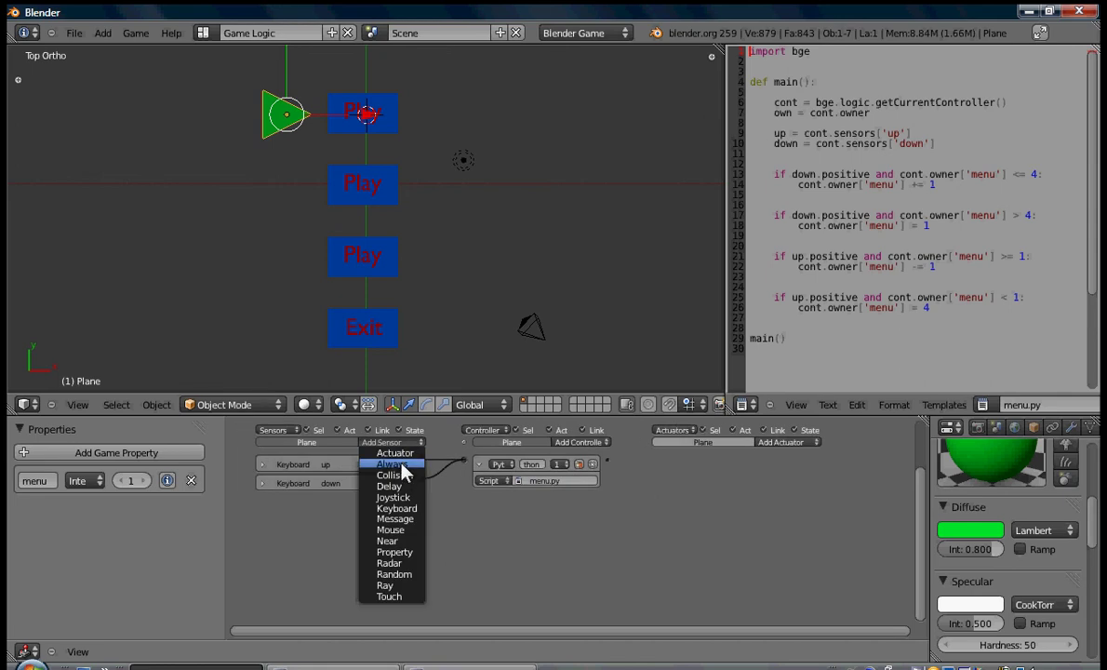
click(390, 463)
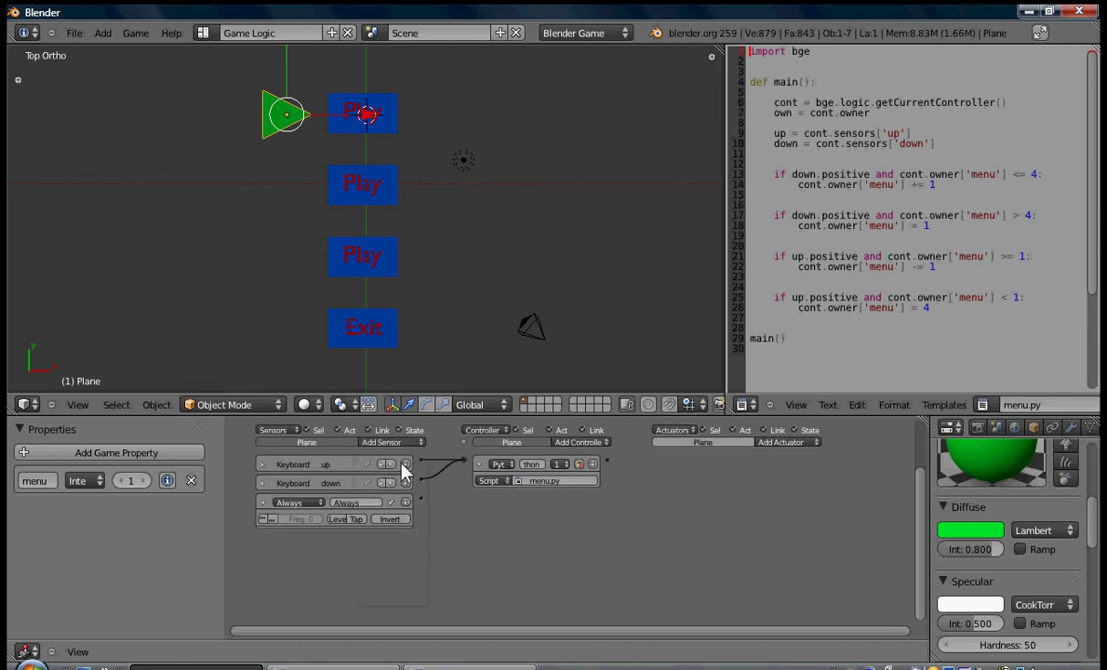
click(782, 443)
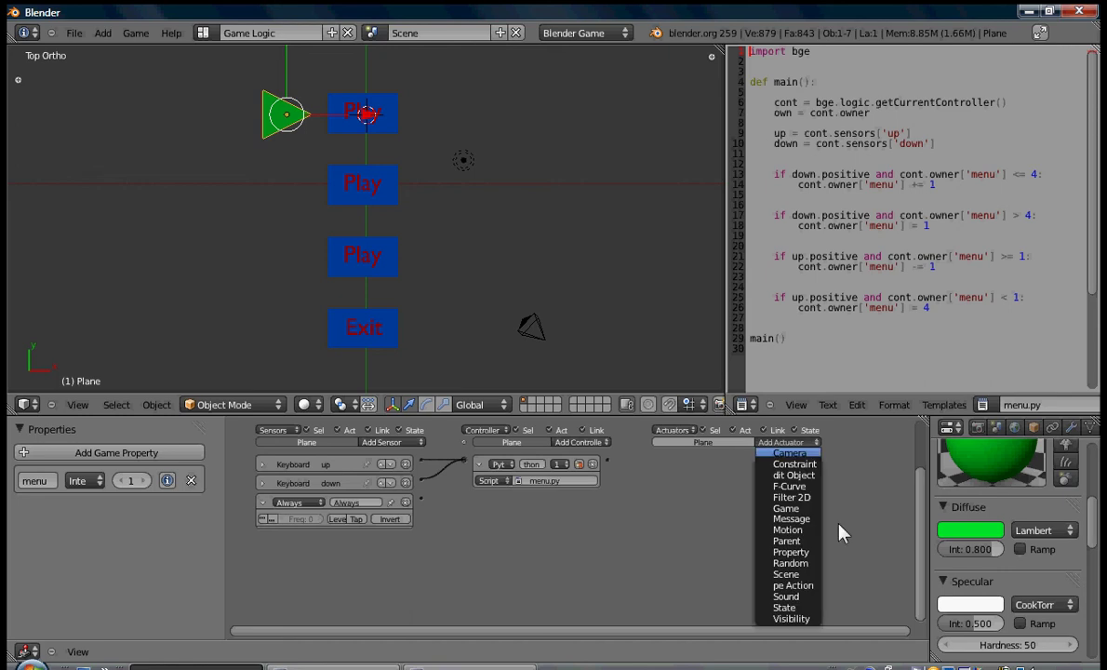
click(804, 488)
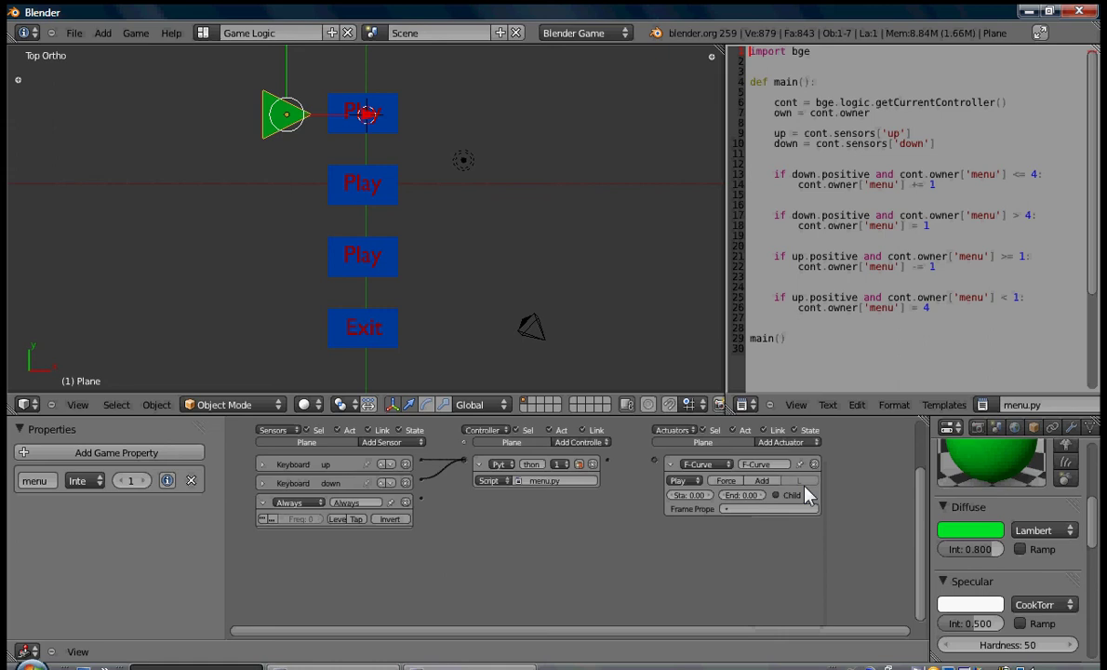
click(685, 481)
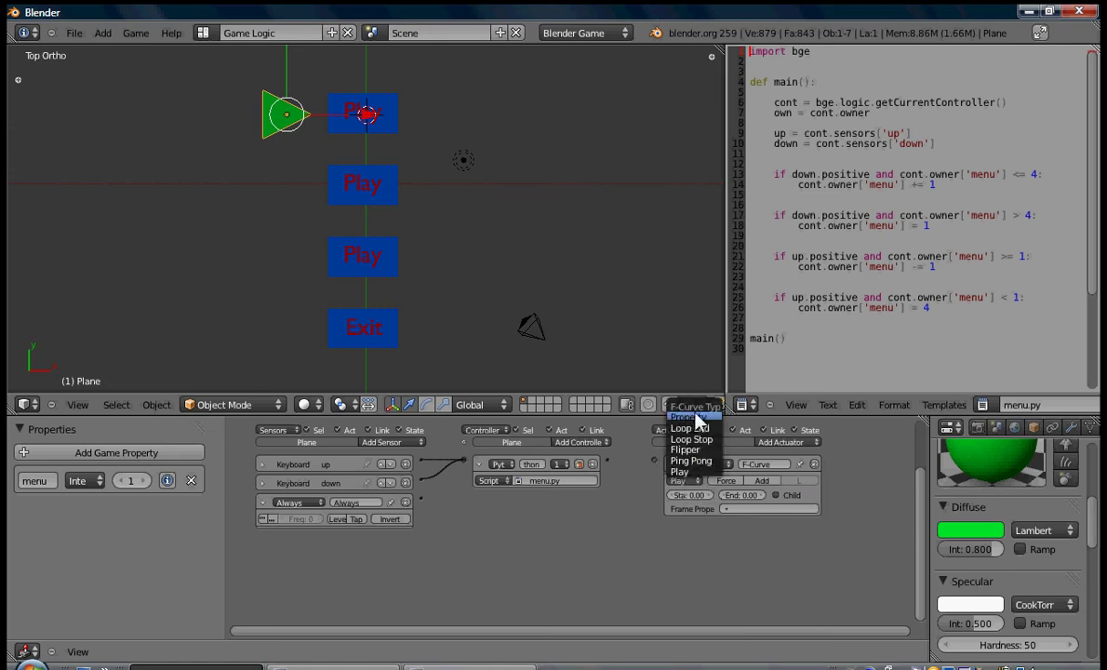
click(689, 417)
click(704, 502)
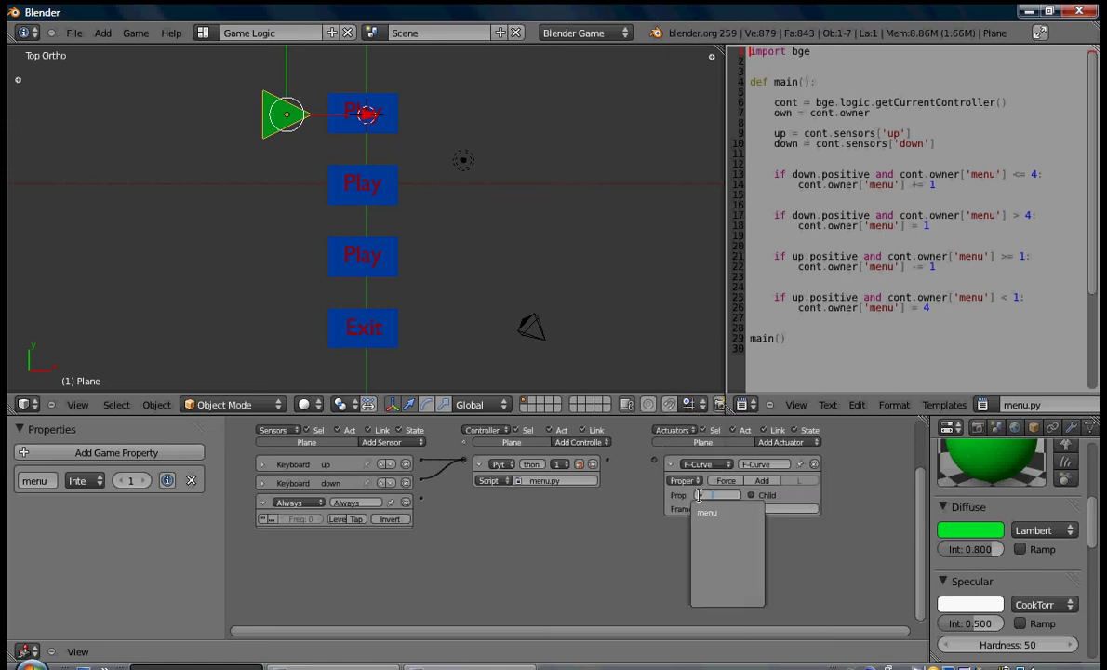
click(707, 512)
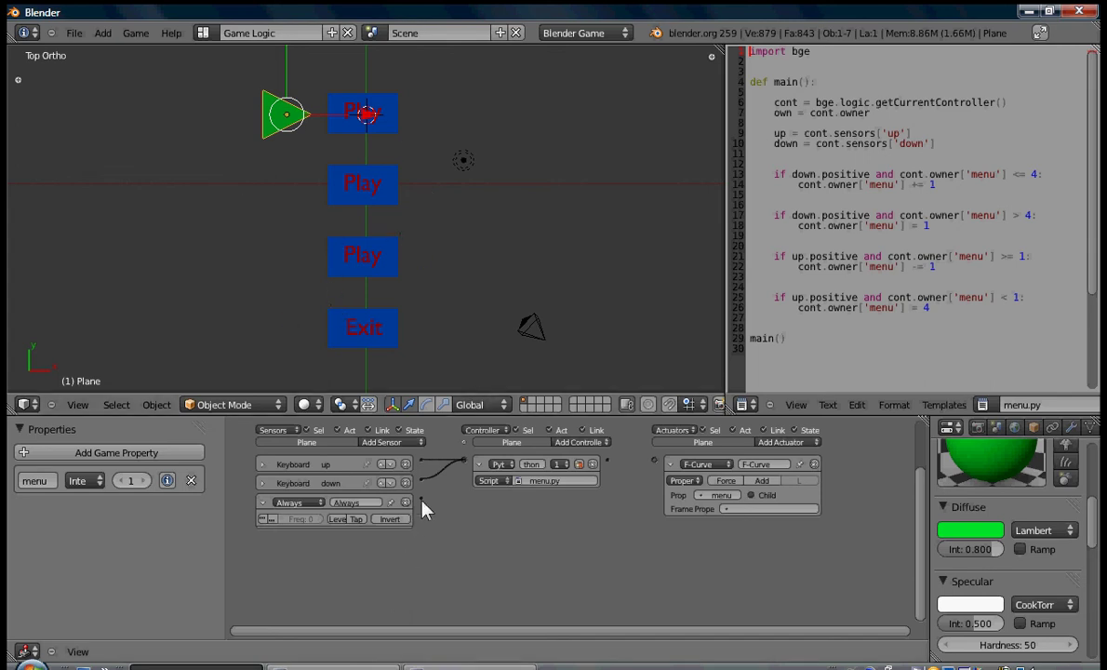
drag(421, 500, 655, 462)
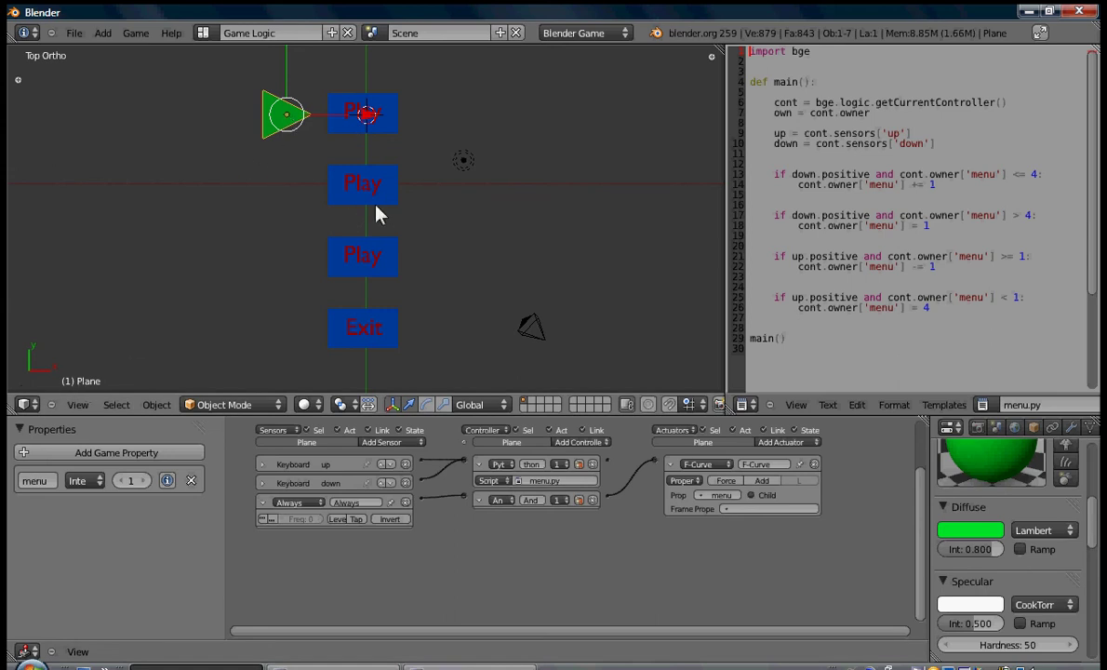
Step: Keyframe the arrow's location at frame 1, then move it beside the second Play and keyframe it again
key(i)
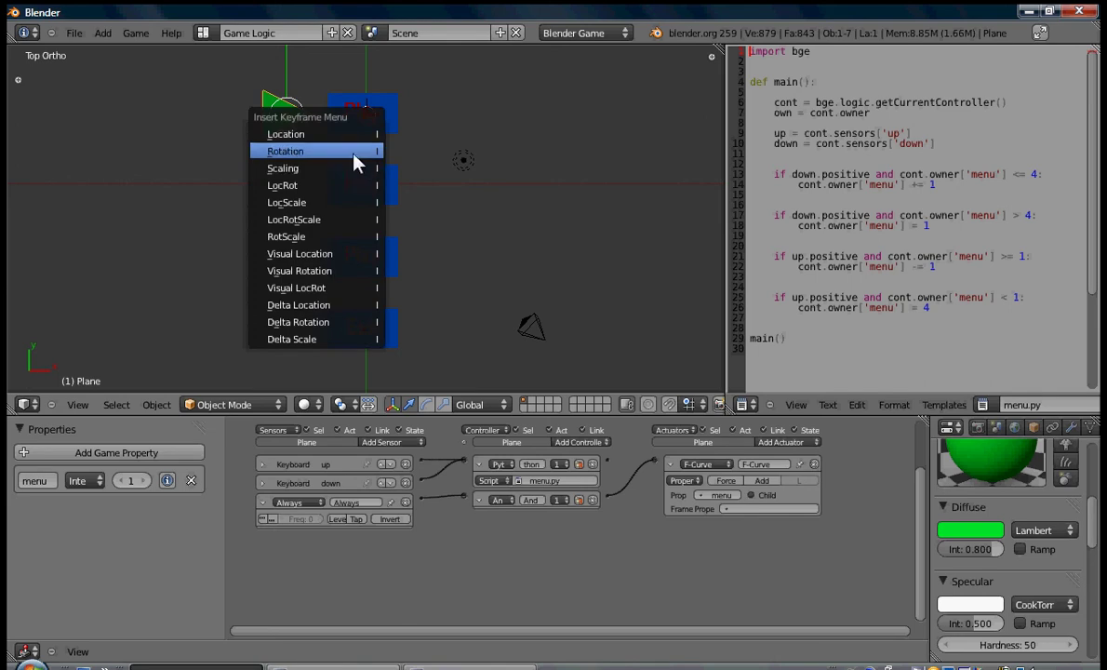
click(347, 142)
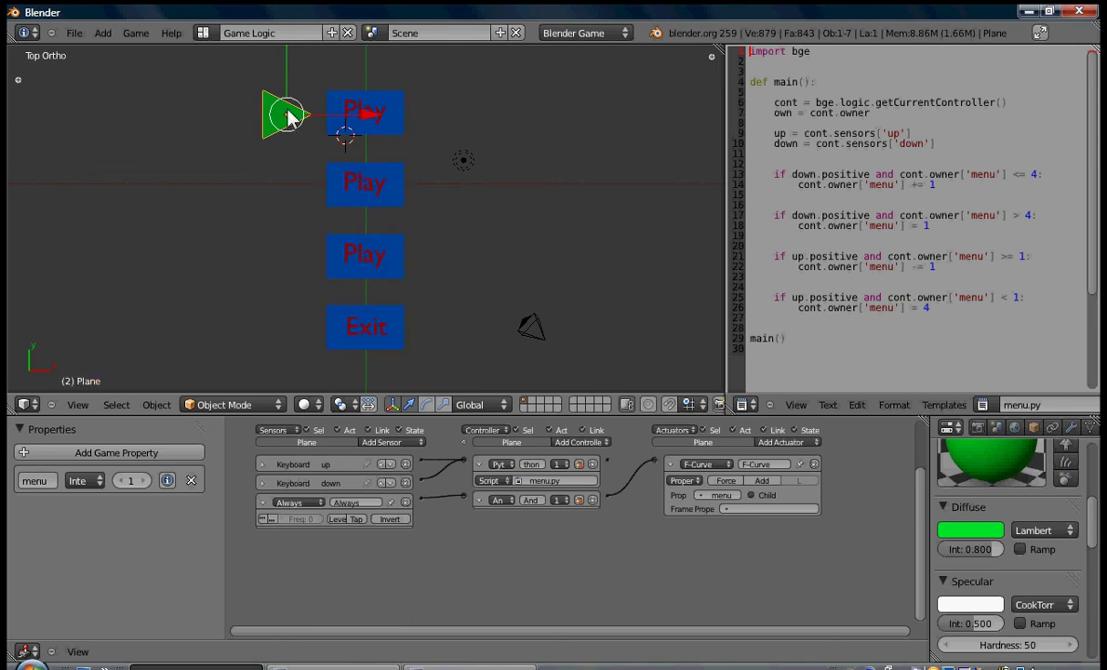
key(g)
key(y)
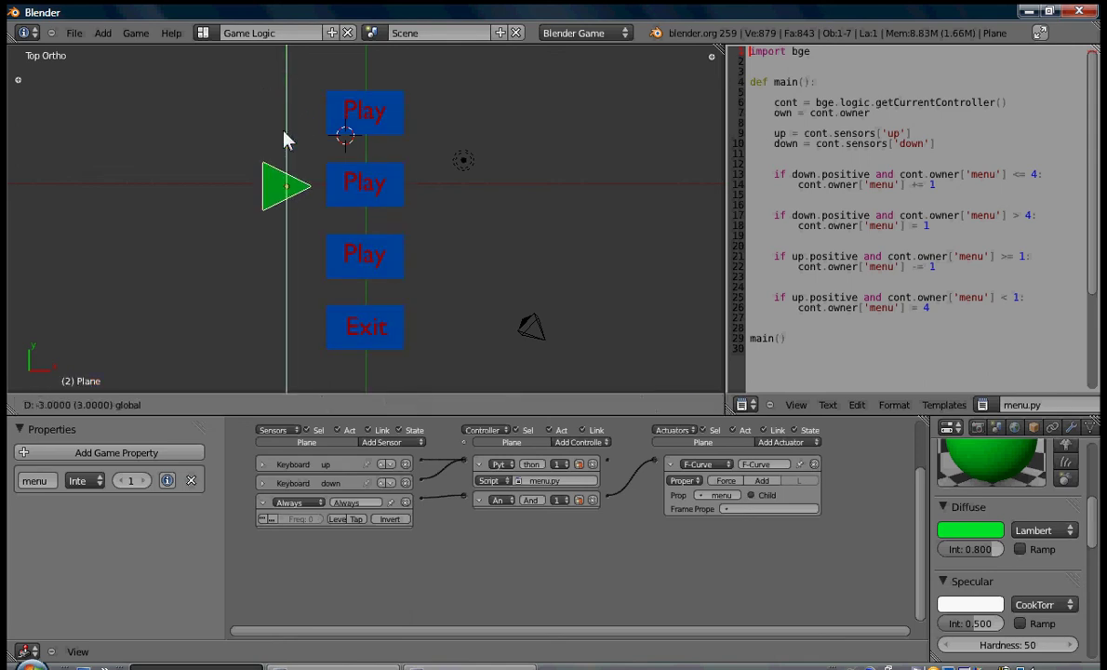
click(287, 139)
key(i)
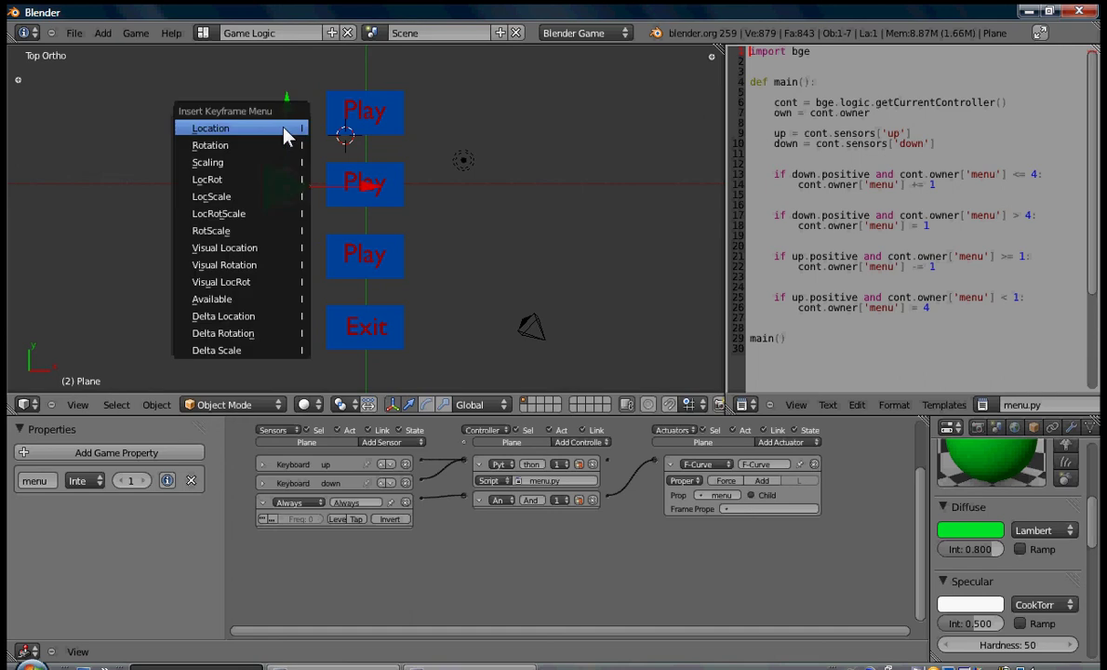
click(283, 128)
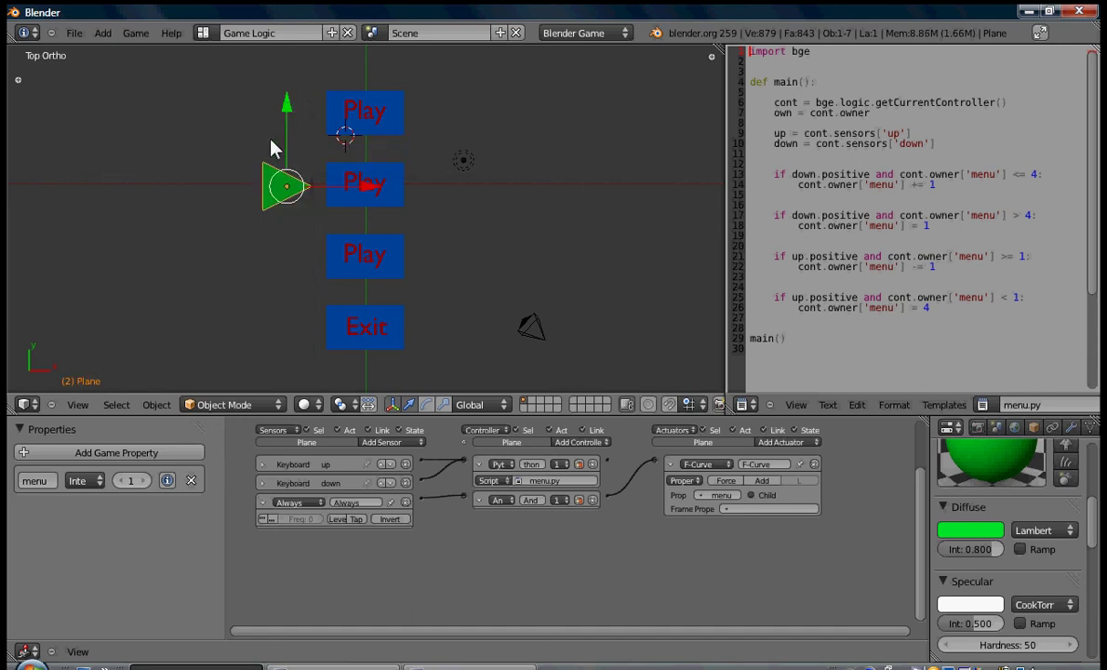
Step: On the next frame, move the arrow down beside the third Play and keyframe its location
key(Right)
key(g)
key(y)
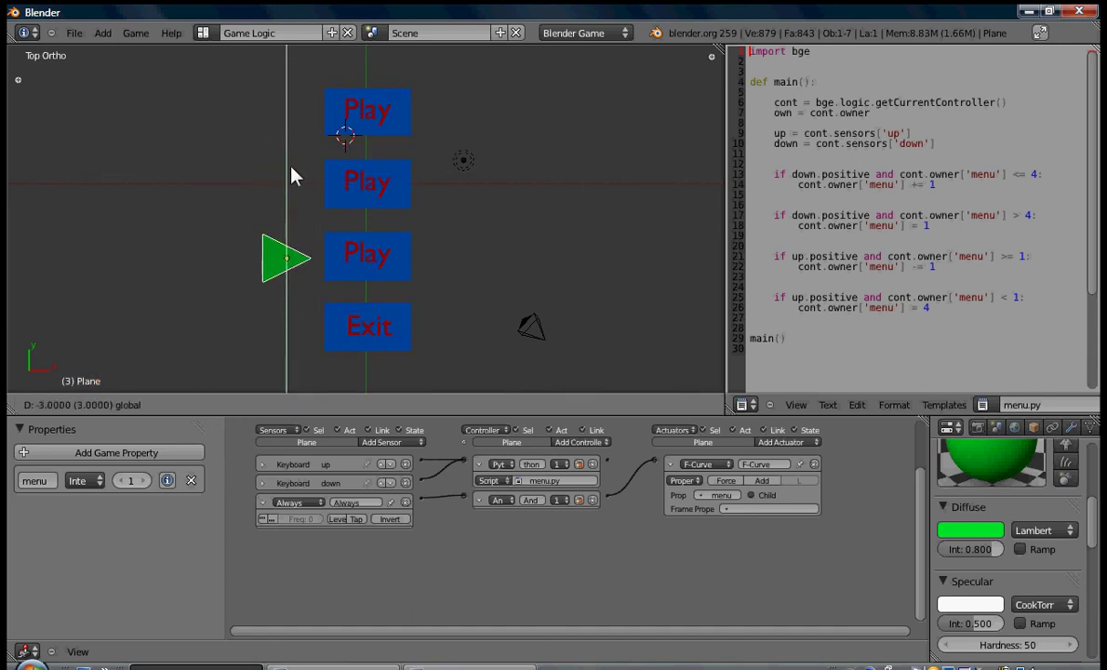
click(291, 177)
key(i)
click(291, 171)
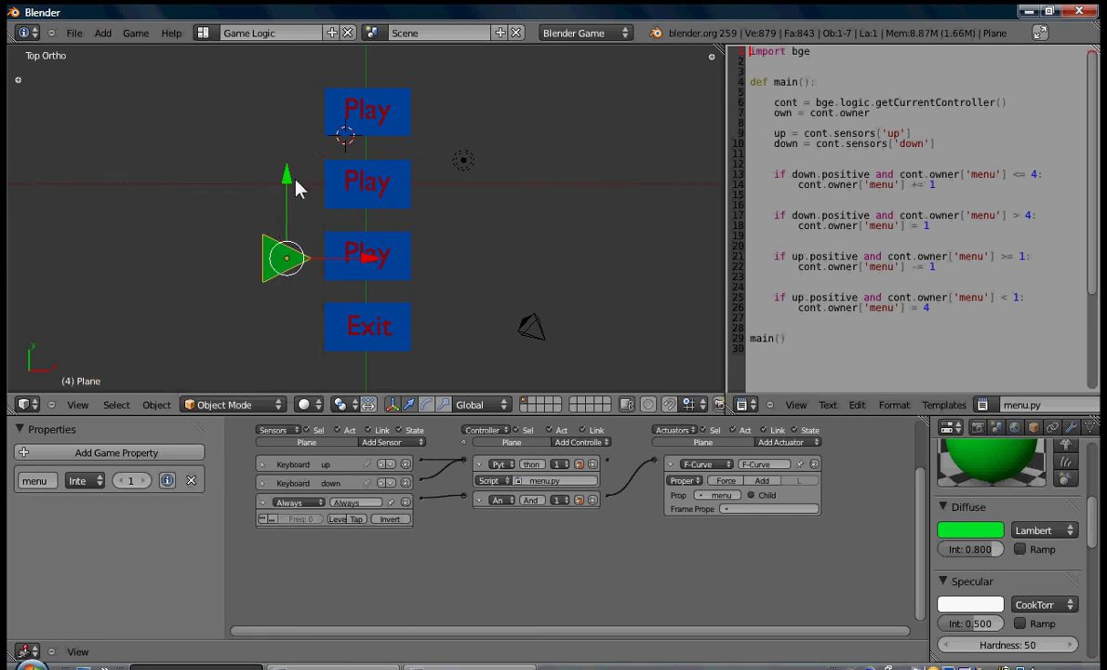
Step: On the next frame, move the arrow beside the Exit button and keyframe its location
key(Right)
key(g)
key(y)
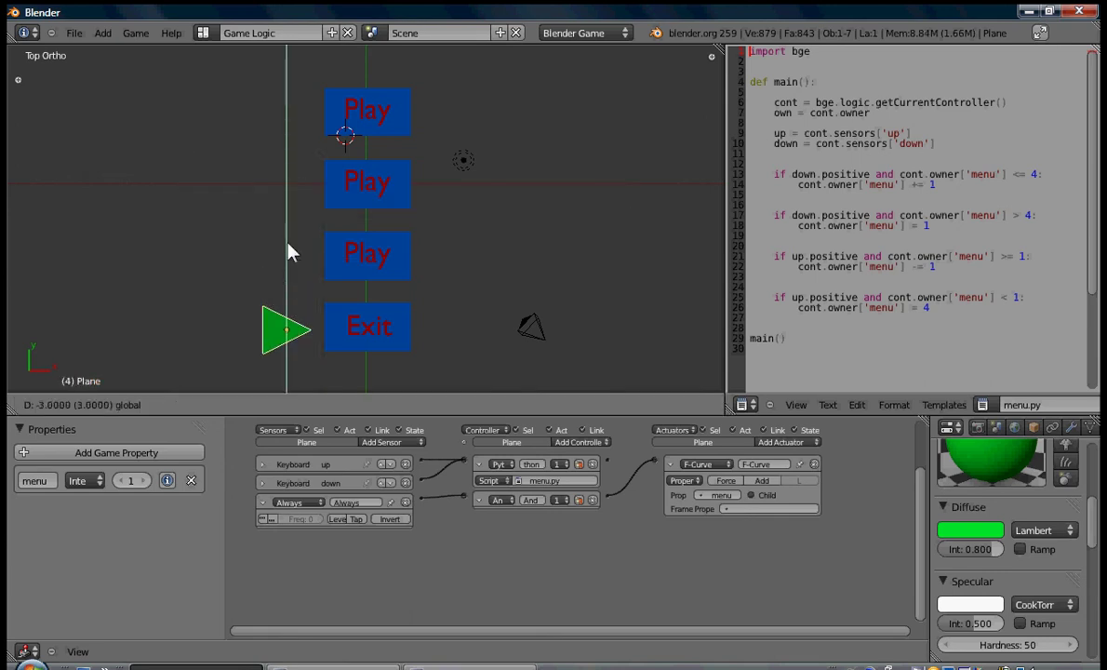
click(290, 251)
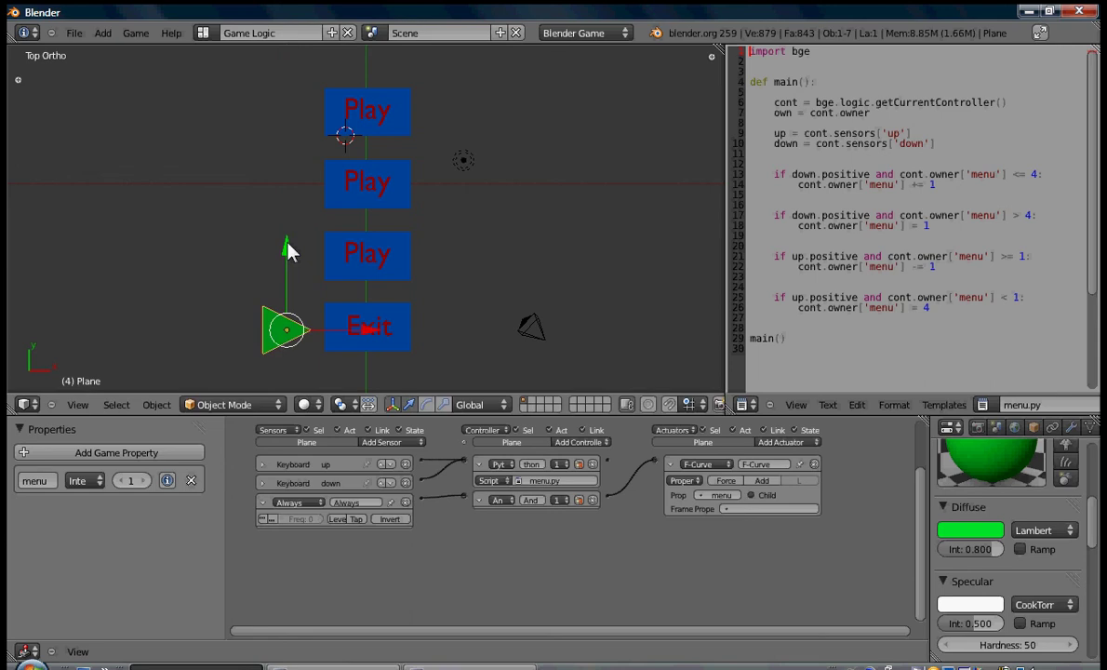
key(i)
click(289, 248)
key(Right)
Step: Step back and forth through the frames to check the arrow's animation
key(Left)
key(Left)
key(Left)
key(Left)
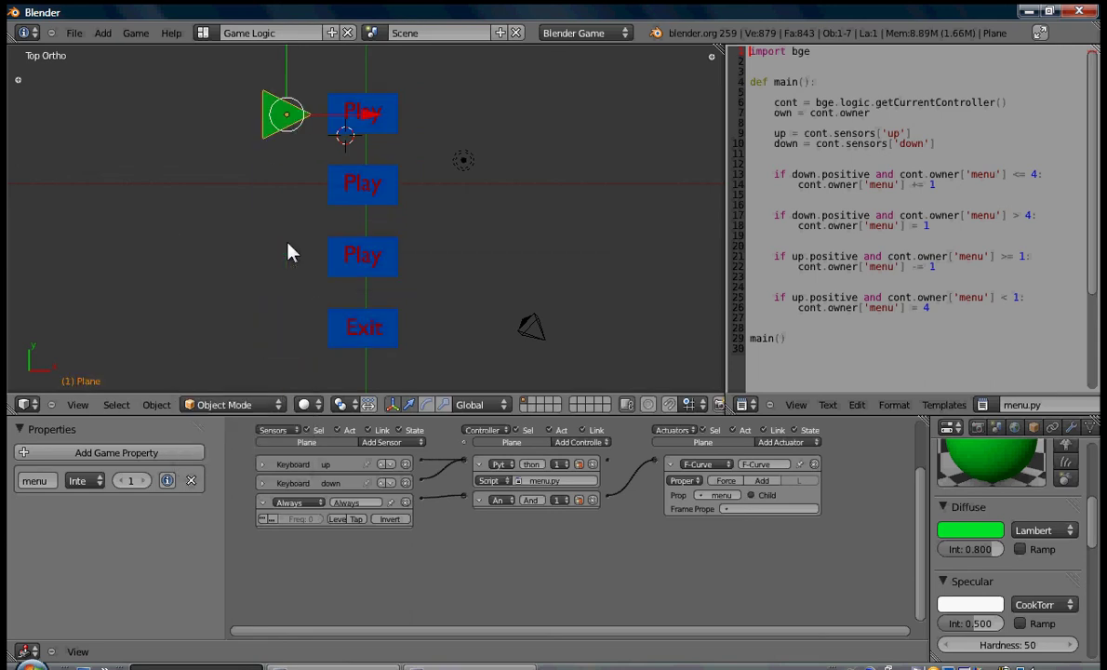
key(Right)
key(Right)
key(Right)
key(Left)
key(Left)
key(Left)
key(p)
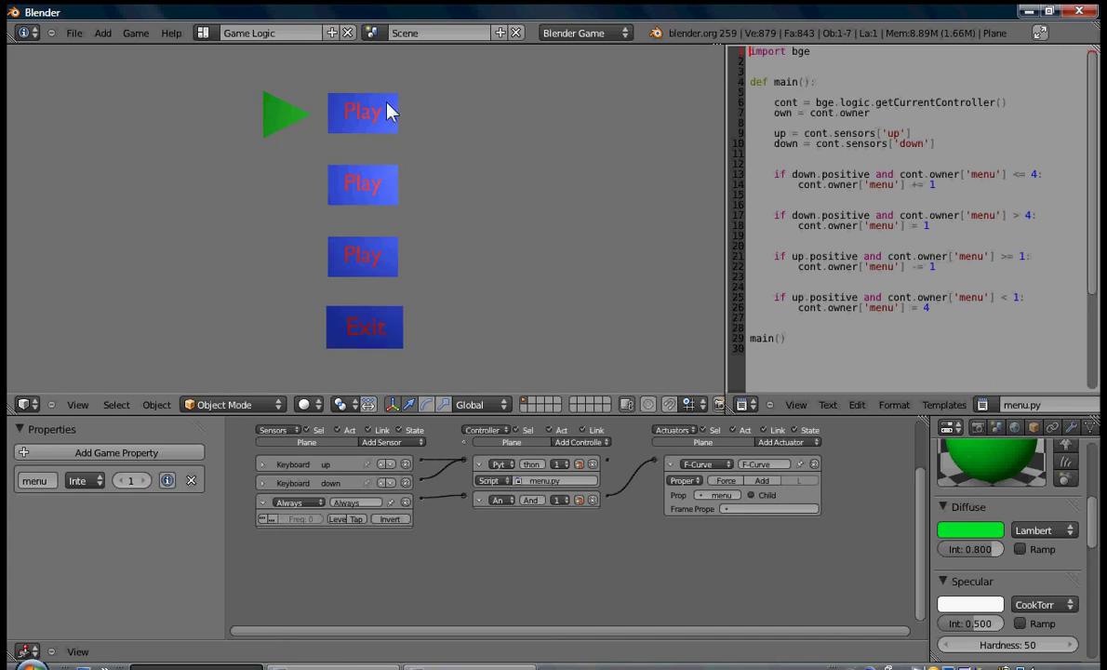
key(Down)
key(Down)
key(Down)
key(Down)
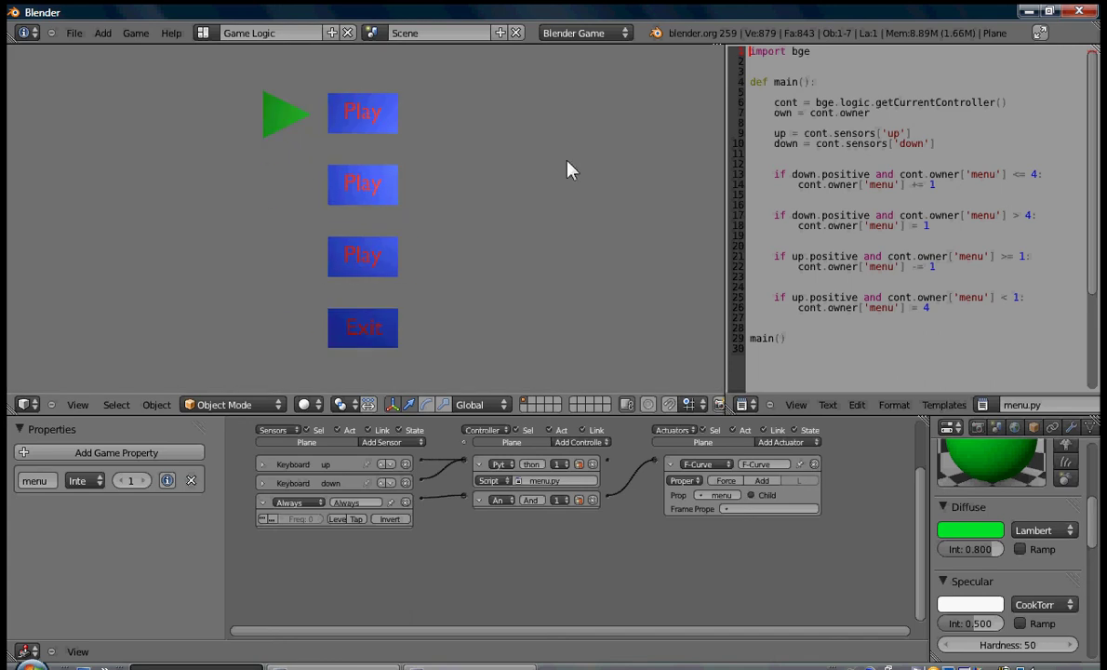
key(Up)
key(Down)
key(Down)
key(Down)
key(Down)
key(Down)
key(Down)
key(Down)
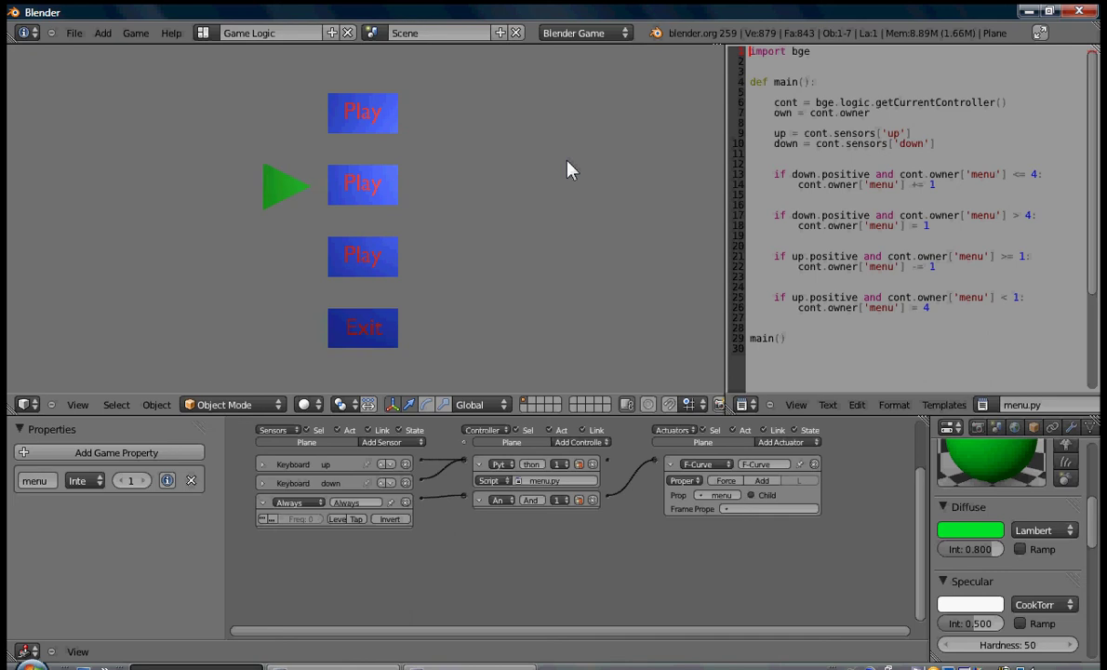
key(Down)
key(Down)
key(Down)
key(Up)
key(Down)
key(Up)
key(Down)
key(Down)
key(Down)
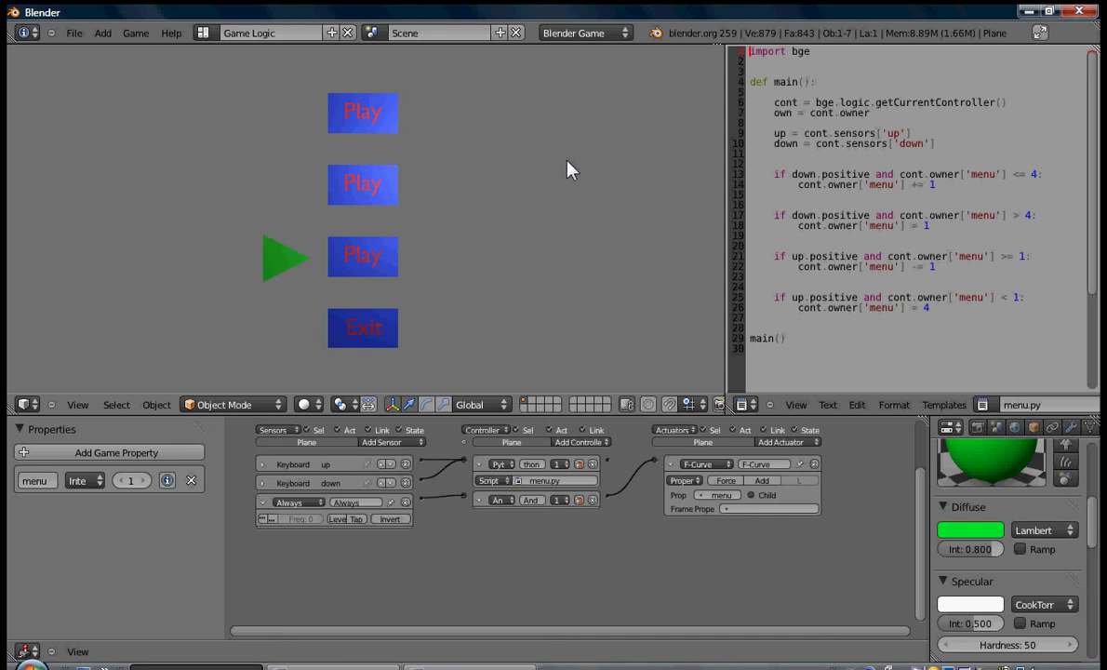
key(Down)
key(Down)
key(Up)
key(Escape)
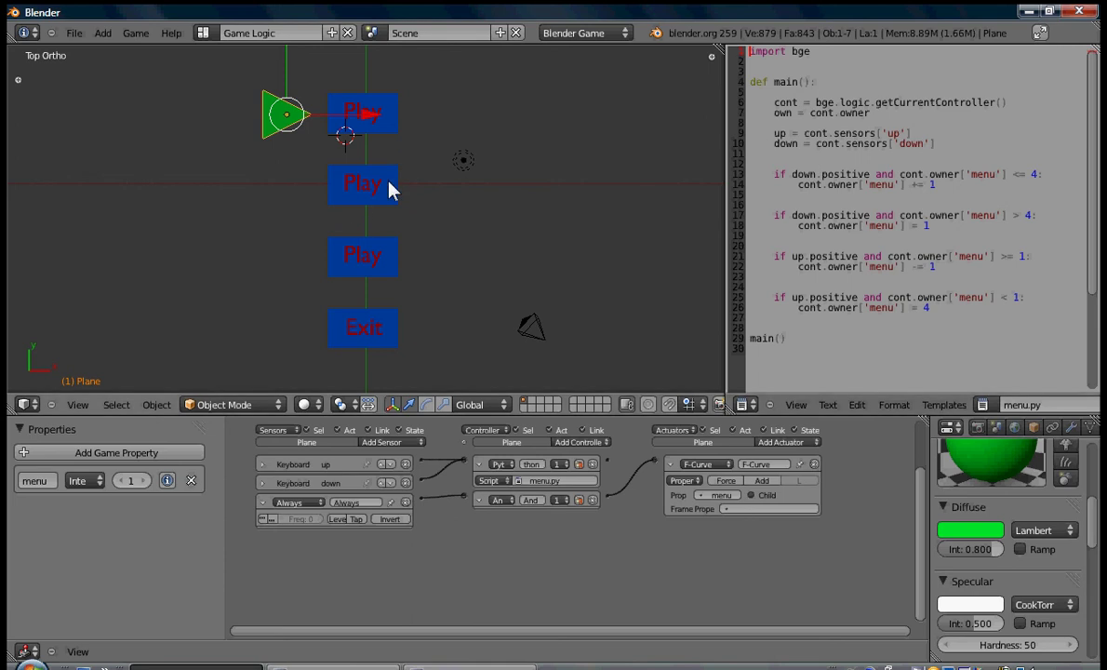
Step: Scroll through the frames until frame 5, with the green arrow beside Exit
alt+scroll(389, 189, up, 17)
alt+scroll(389, 190, down, 1)
alt+scroll(389, 190, up, 10)
alt+scroll(389, 189, down, 20)
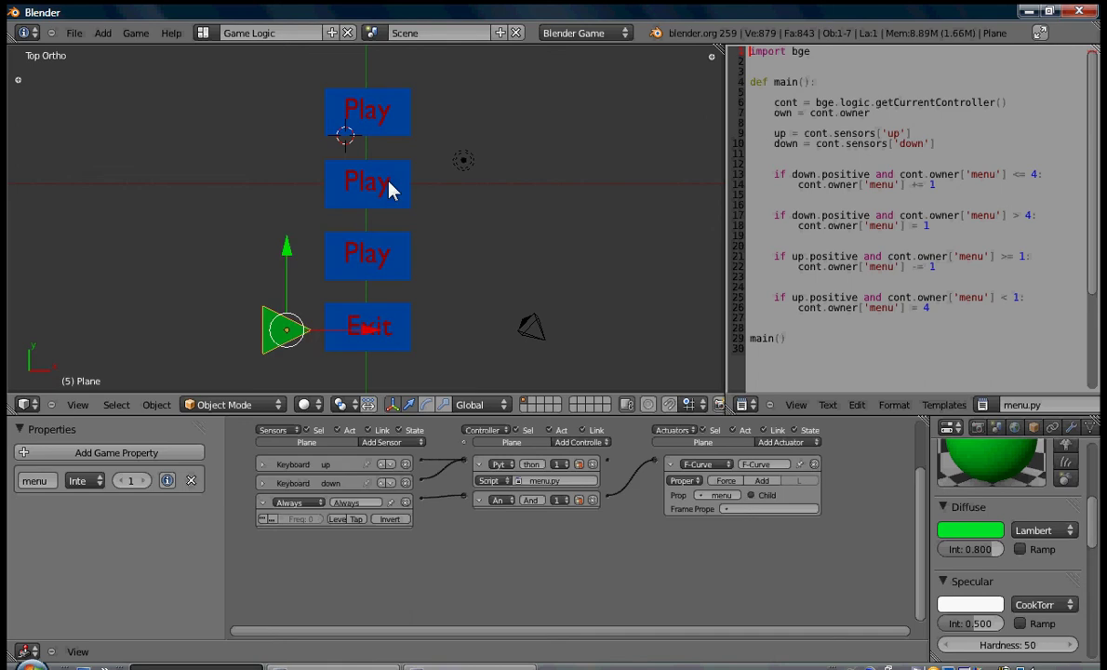